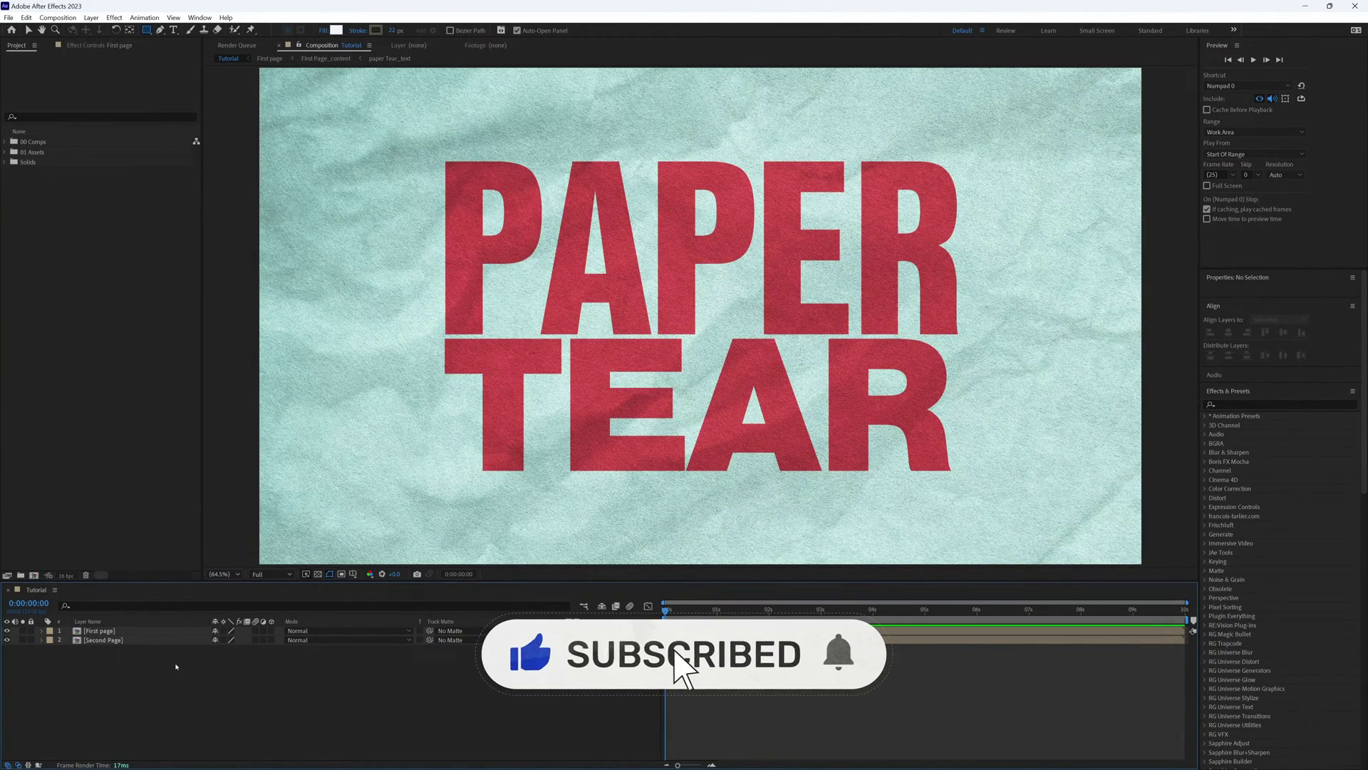
Step: Inspect the First page and Second Page layers, then open the First page composition
{"action": "left_click", "coordinate": [143, 631]}
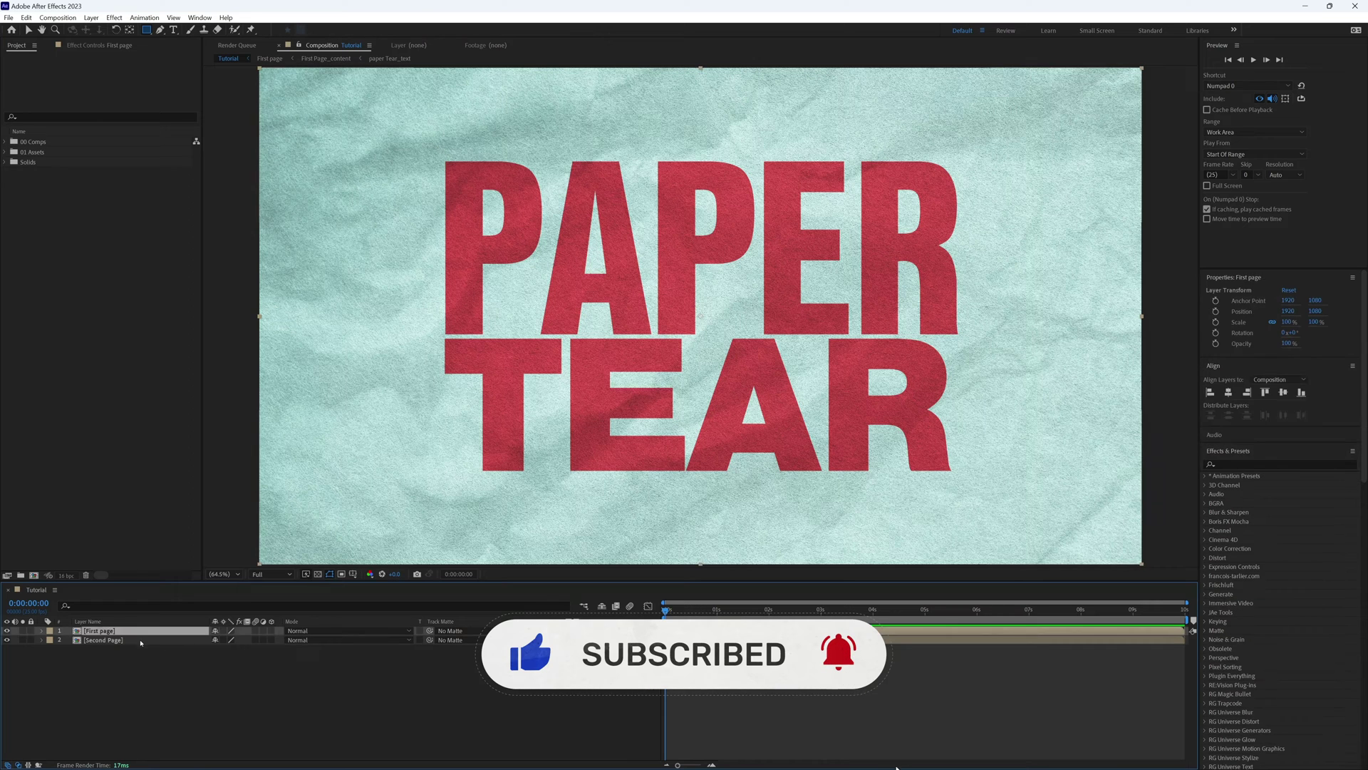
{"action": "left_click", "coordinate": [140, 641]}
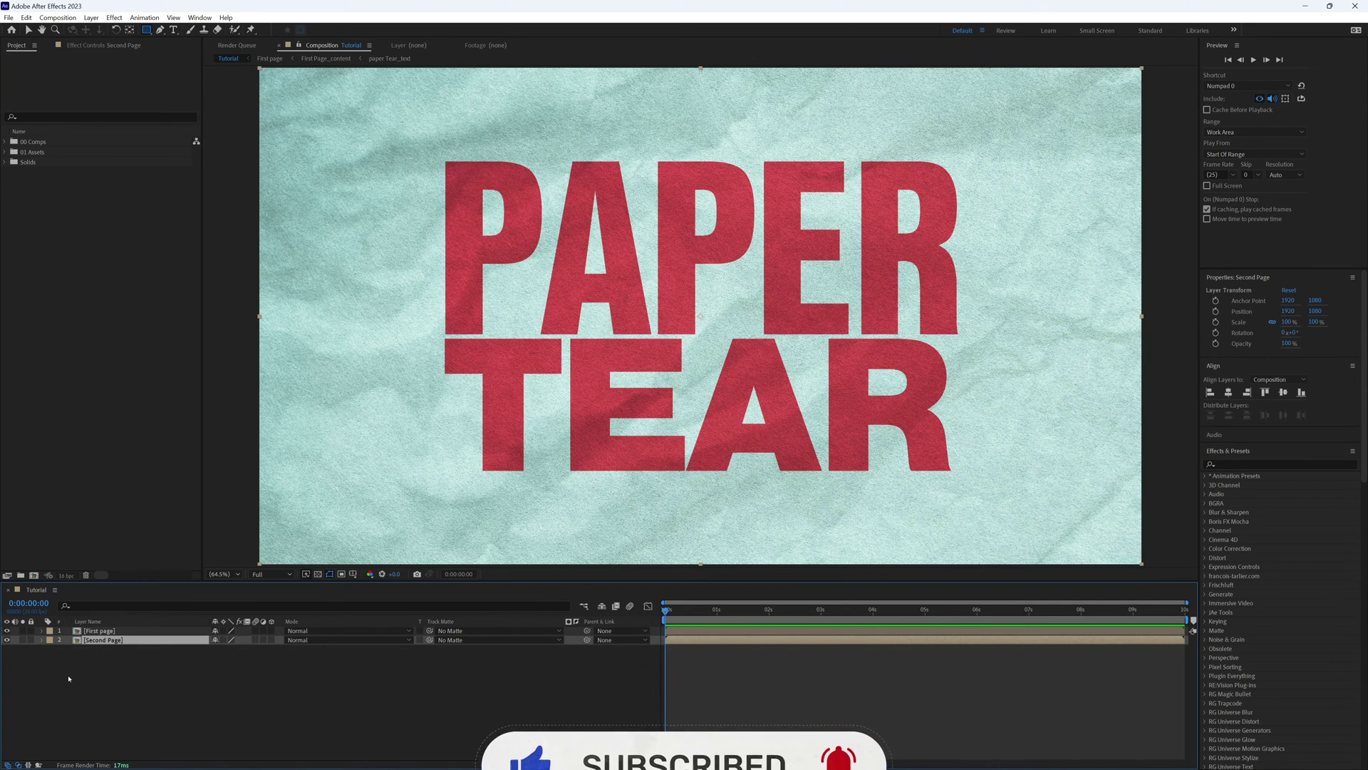
{"action": "left_click", "coordinate": [23, 640]}
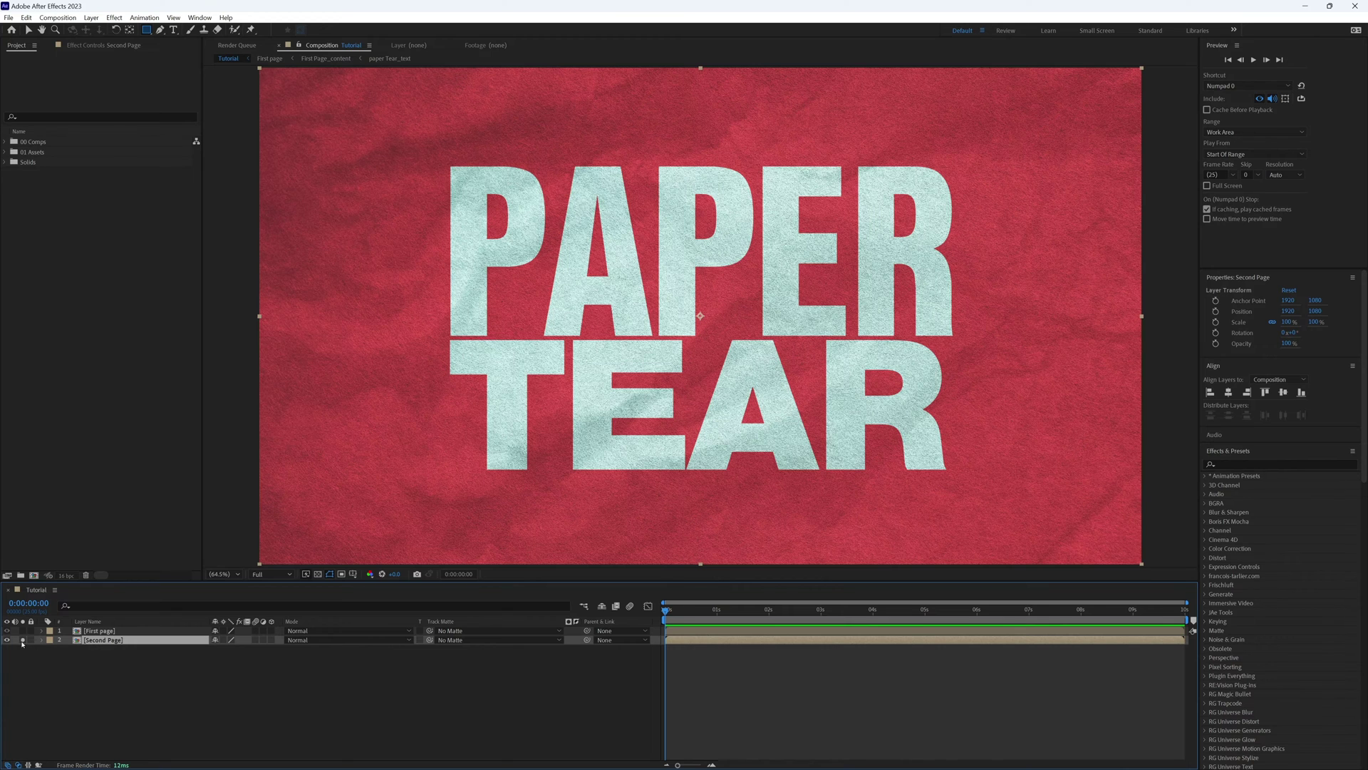
{"action": "left_click", "coordinate": [23, 640]}
{"action": "left_click", "coordinate": [107, 630]}
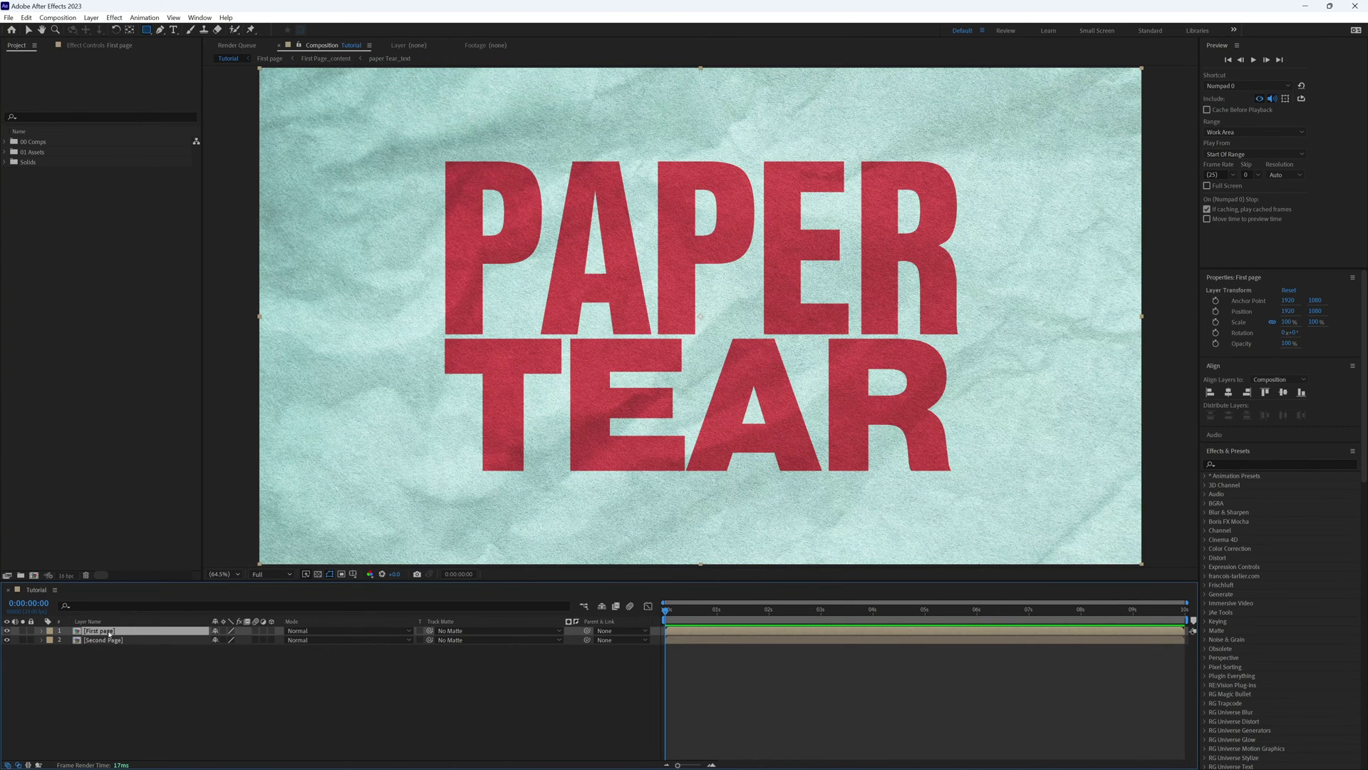
{"action": "double_click", "coordinate": [110, 630]}
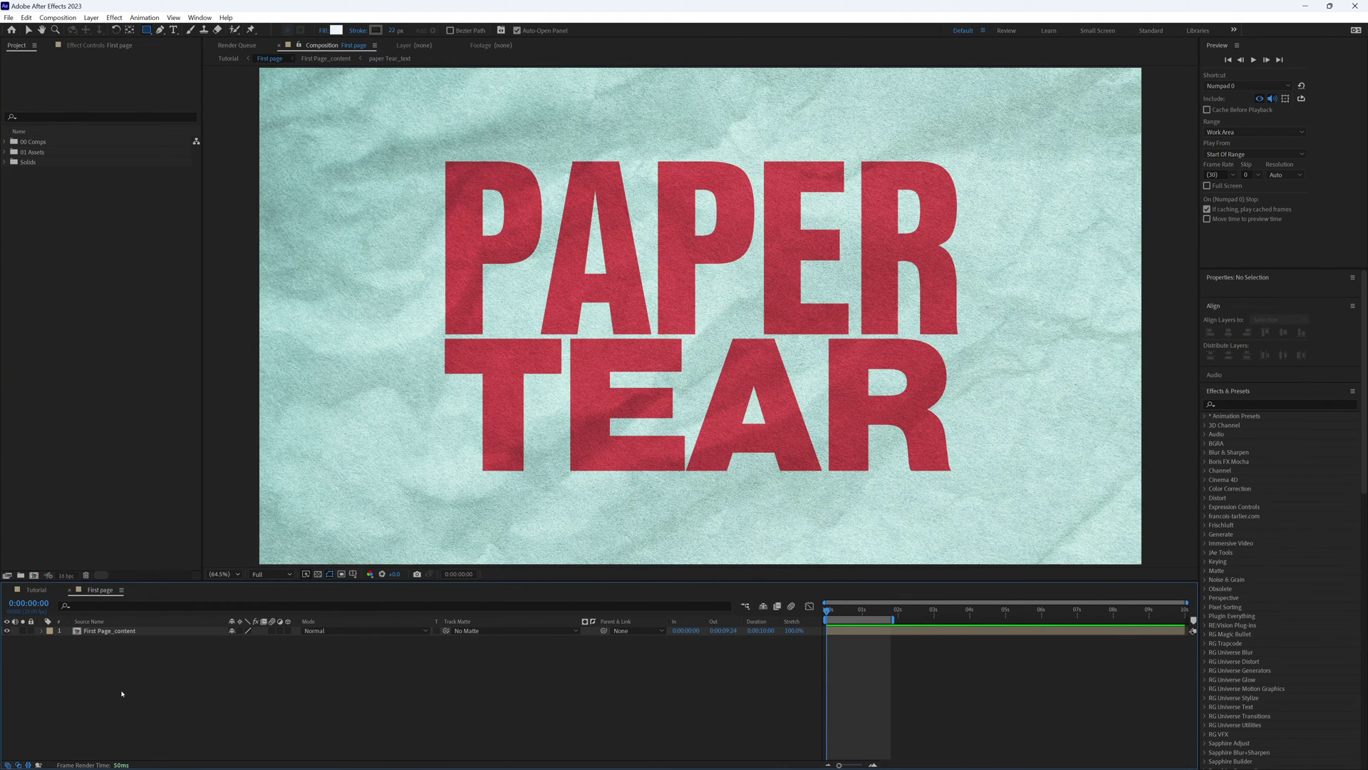
Step: Add a new full-frame solid colored white (White Solid 3)
{"action": "left_click", "coordinate": [92, 18]}
{"action": "mouse_move", "coordinate": [207, 30]}
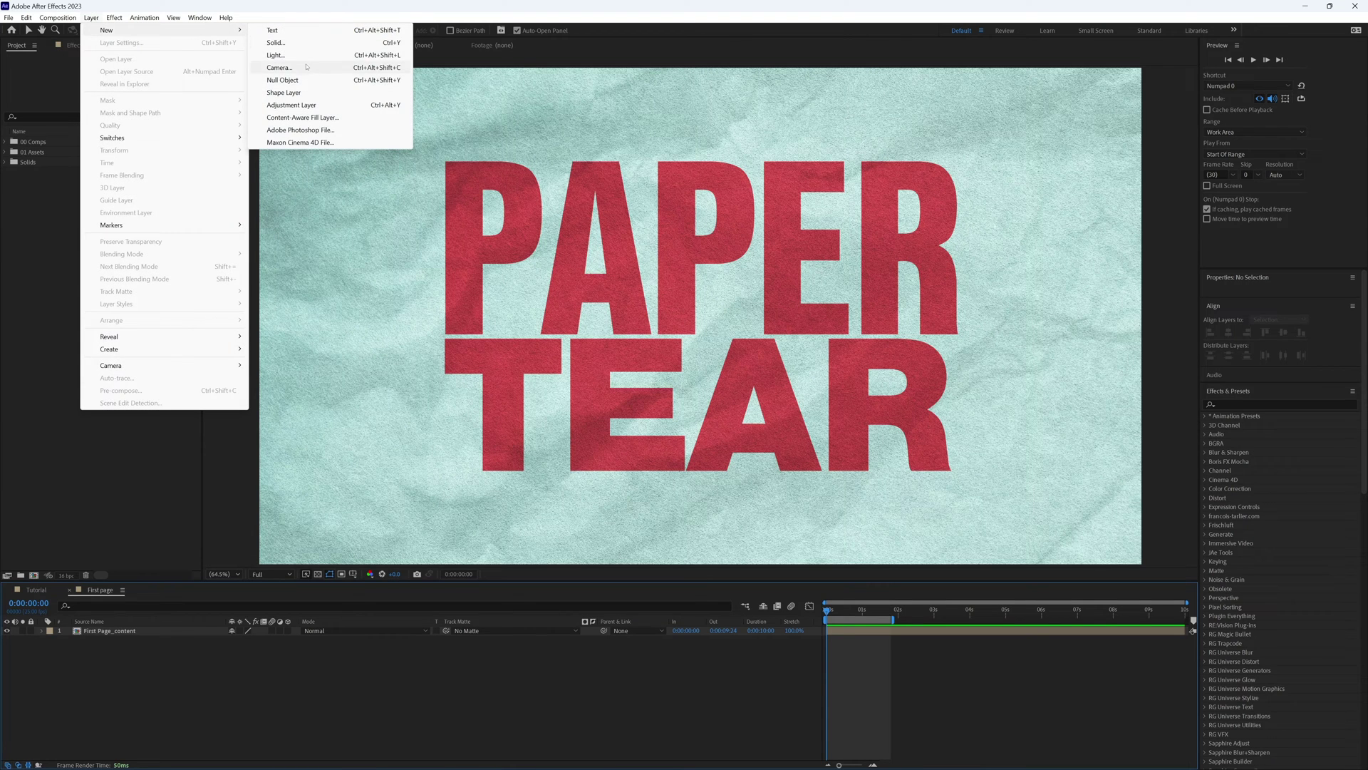
{"action": "left_click", "coordinate": [285, 43]}
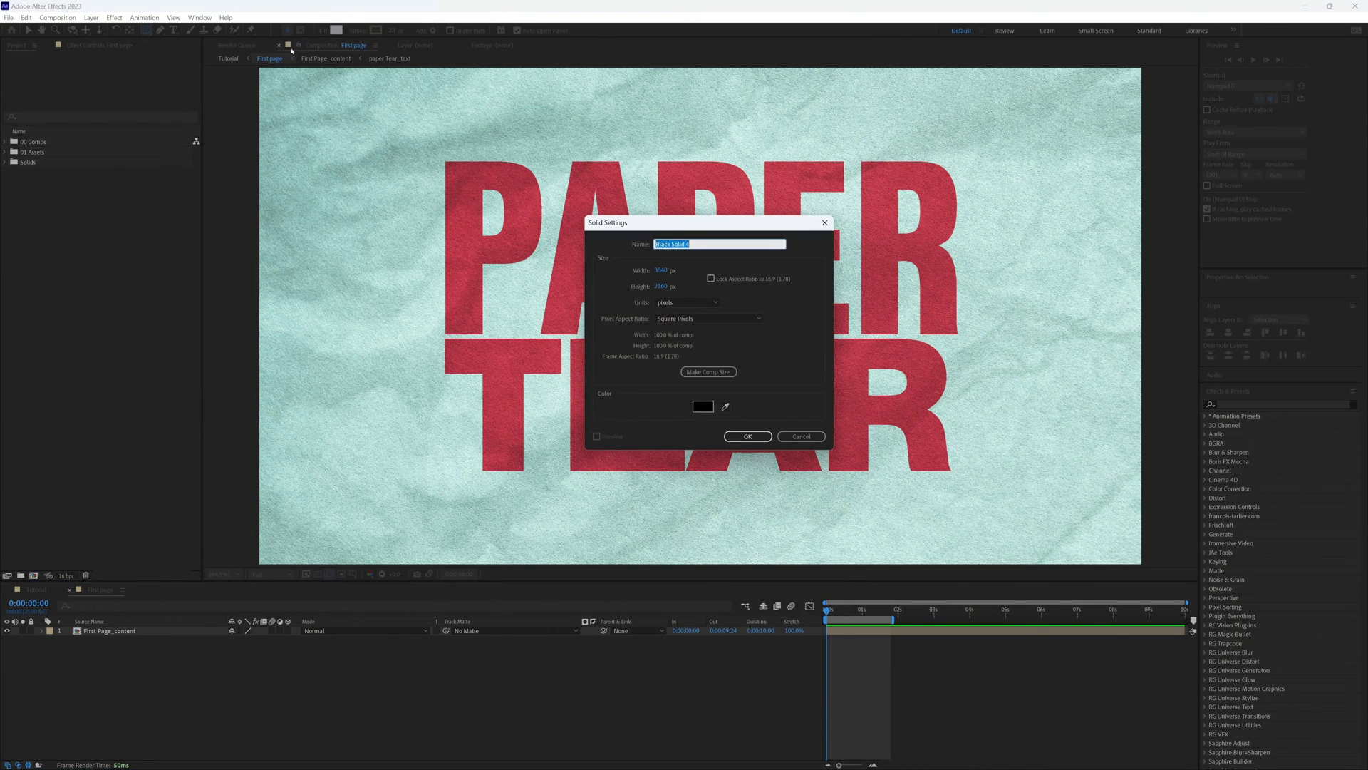
{"action": "left_click", "coordinate": [703, 406]}
{"action": "left_click", "coordinate": [869, 311]}
{"action": "left_click", "coordinate": [1101, 313]}
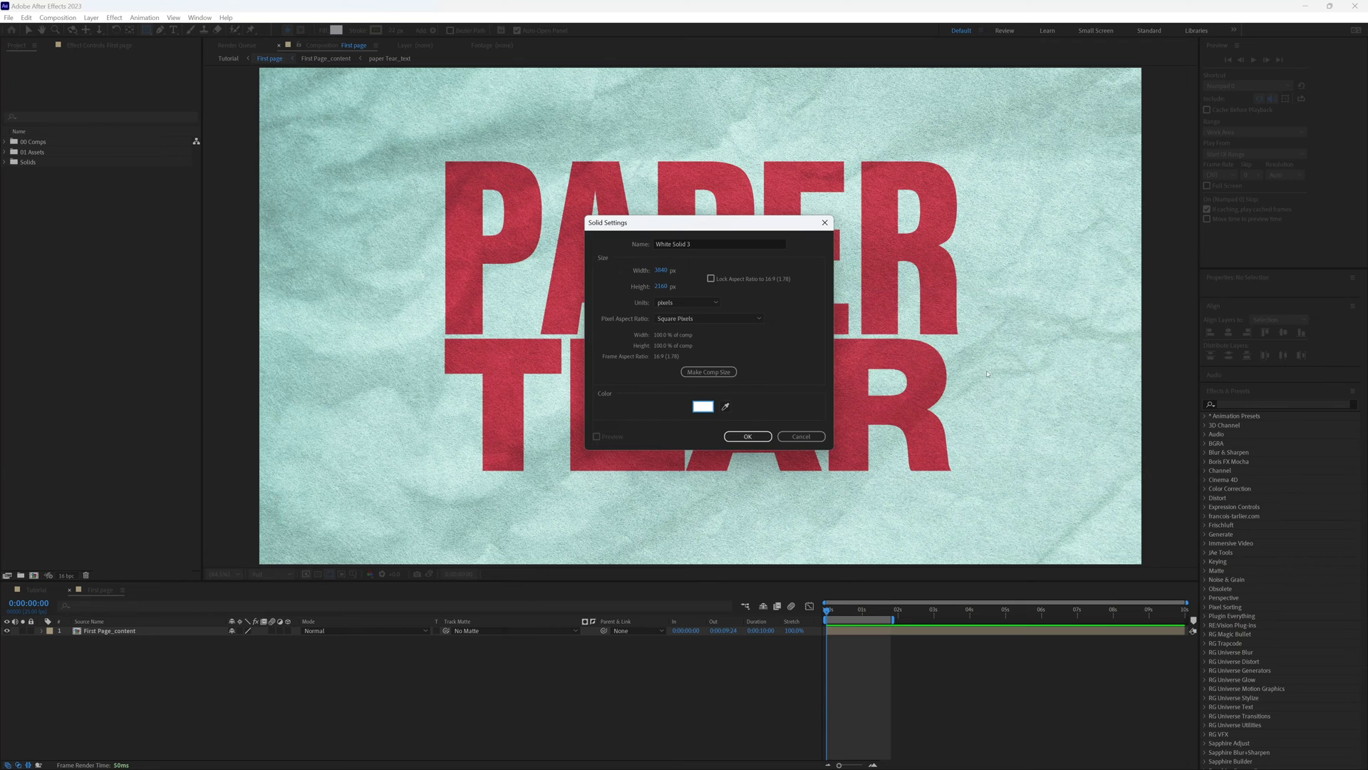
{"action": "left_click", "coordinate": [745, 437]}
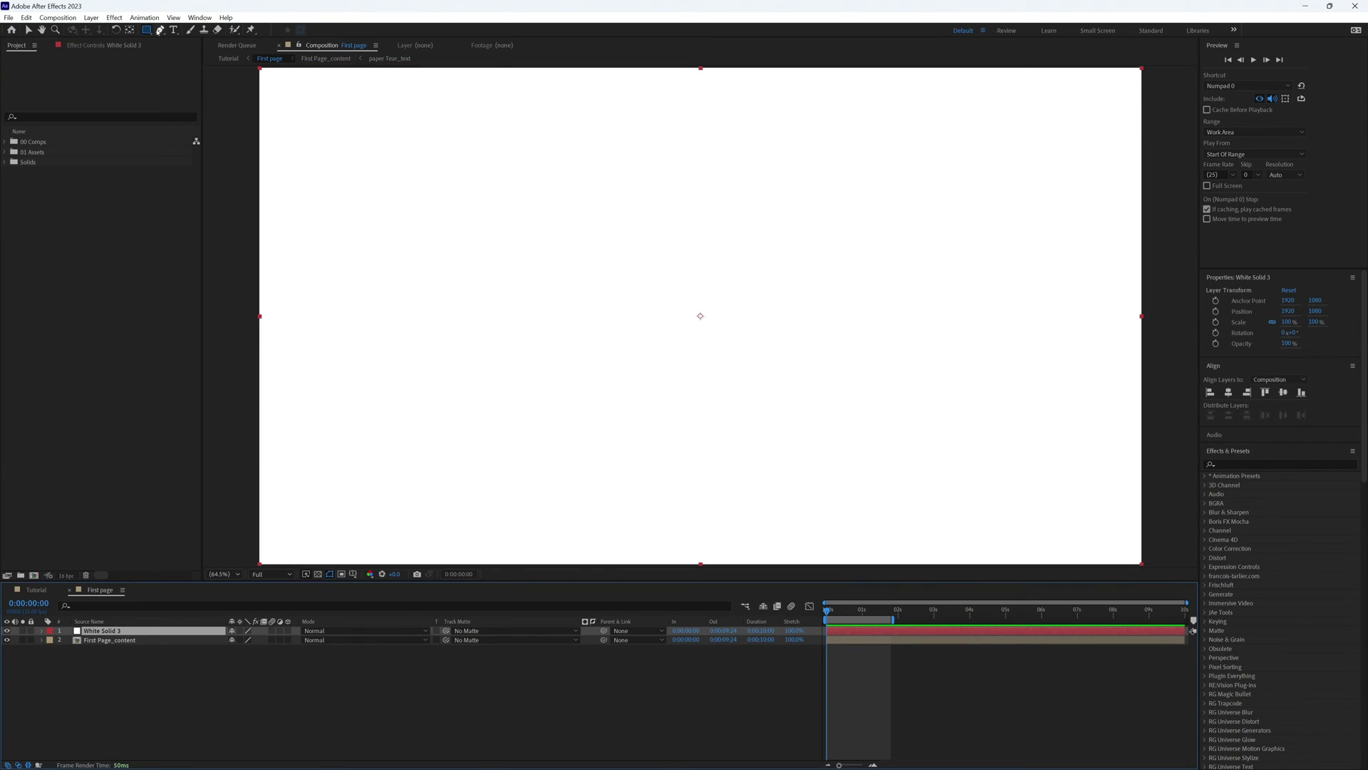
{"action": "left_click", "coordinate": [160, 30]}
Step: Draw a jagged zigzag mask path across the middle of the white solid, edge to edge
{"action": "key", "text": "F3"}
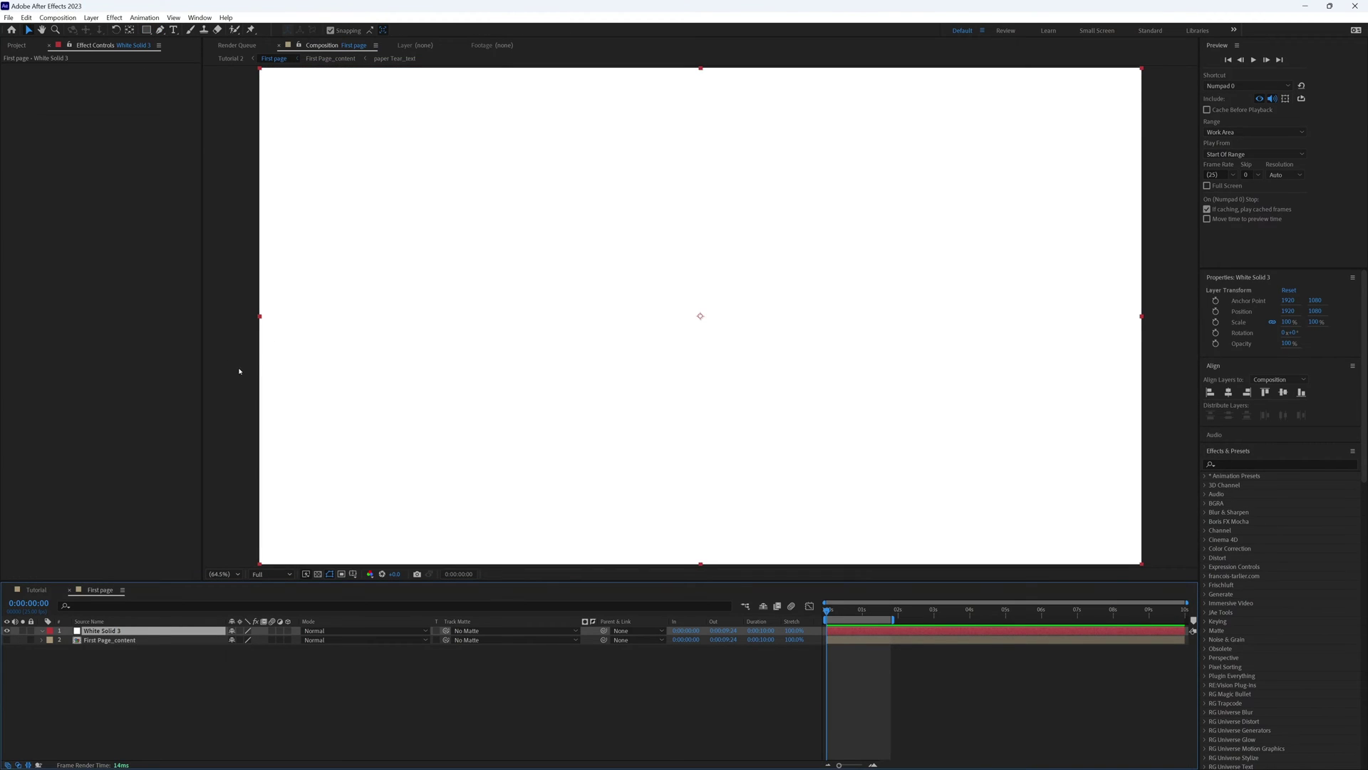
{"action": "left_click_drag", "start_coordinate": [236, 341], "coordinate": [276, 328]}
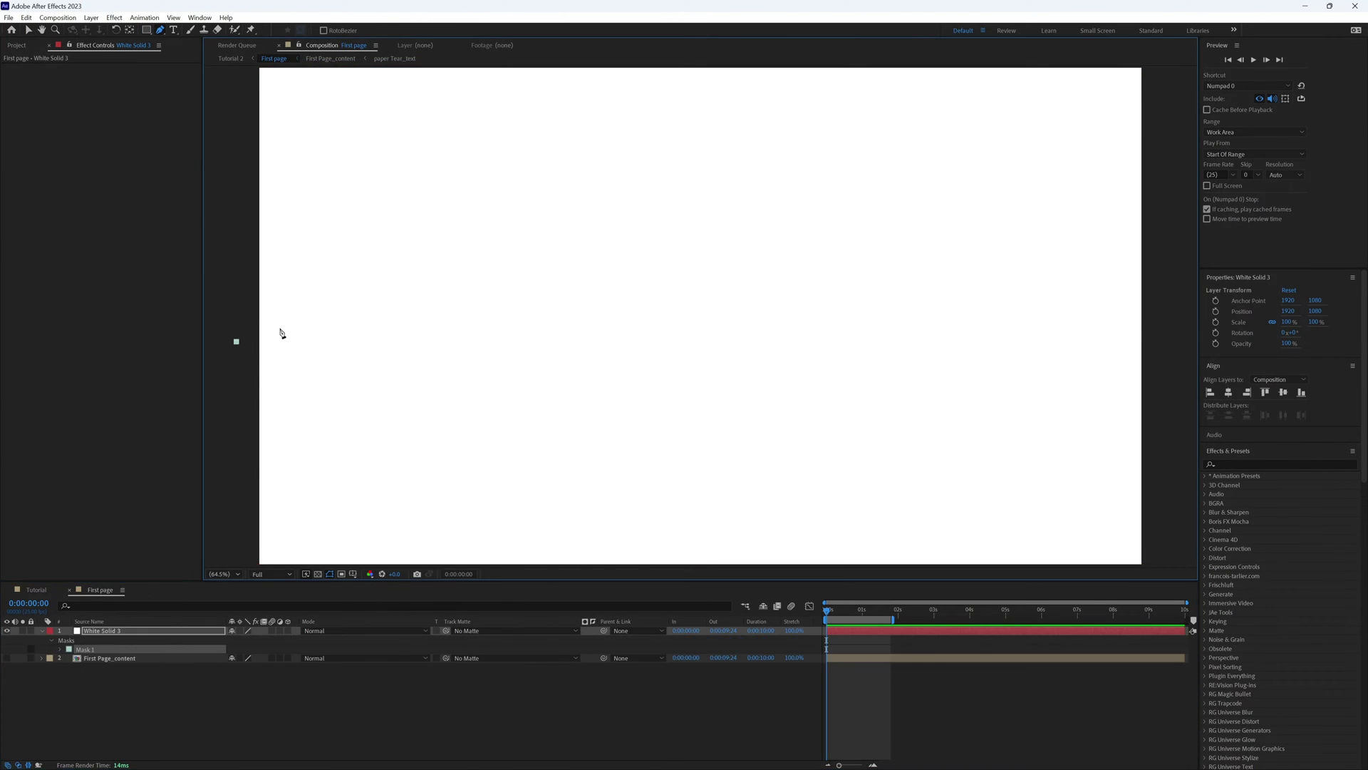
{"action": "left_click", "coordinate": [290, 337]}
{"action": "left_click", "coordinate": [304, 327]}
{"action": "left_click", "coordinate": [315, 340]}
{"action": "left_click", "coordinate": [327, 323]}
{"action": "left_click", "coordinate": [337, 332]}
{"action": "left_click", "coordinate": [348, 323]}
{"action": "left_click", "coordinate": [357, 334]}
{"action": "left_click", "coordinate": [386, 329]}
{"action": "left_click", "coordinate": [404, 323]}
{"action": "left_click", "coordinate": [413, 336]}
{"action": "left_click", "coordinate": [527, 326]}
{"action": "left_click", "coordinate": [555, 320]}
{"action": "left_click", "coordinate": [665, 332]}
{"action": "left_click", "coordinate": [721, 317]}
{"action": "left_click", "coordinate": [840, 308]}
{"action": "left_click", "coordinate": [864, 302]}
{"action": "left_click", "coordinate": [890, 300]}
{"action": "left_click", "coordinate": [949, 303]}
{"action": "left_click", "coordinate": [986, 306]}
{"action": "left_click", "coordinate": [1032, 306]}
{"action": "left_click", "coordinate": [1083, 306]}
{"action": "left_click", "coordinate": [1130, 298]}
{"action": "left_click", "coordinate": [1148, 306]}
Step: Close the mask above the top corners so the top part stays, then fit the view
{"action": "key", "text": "comma"}
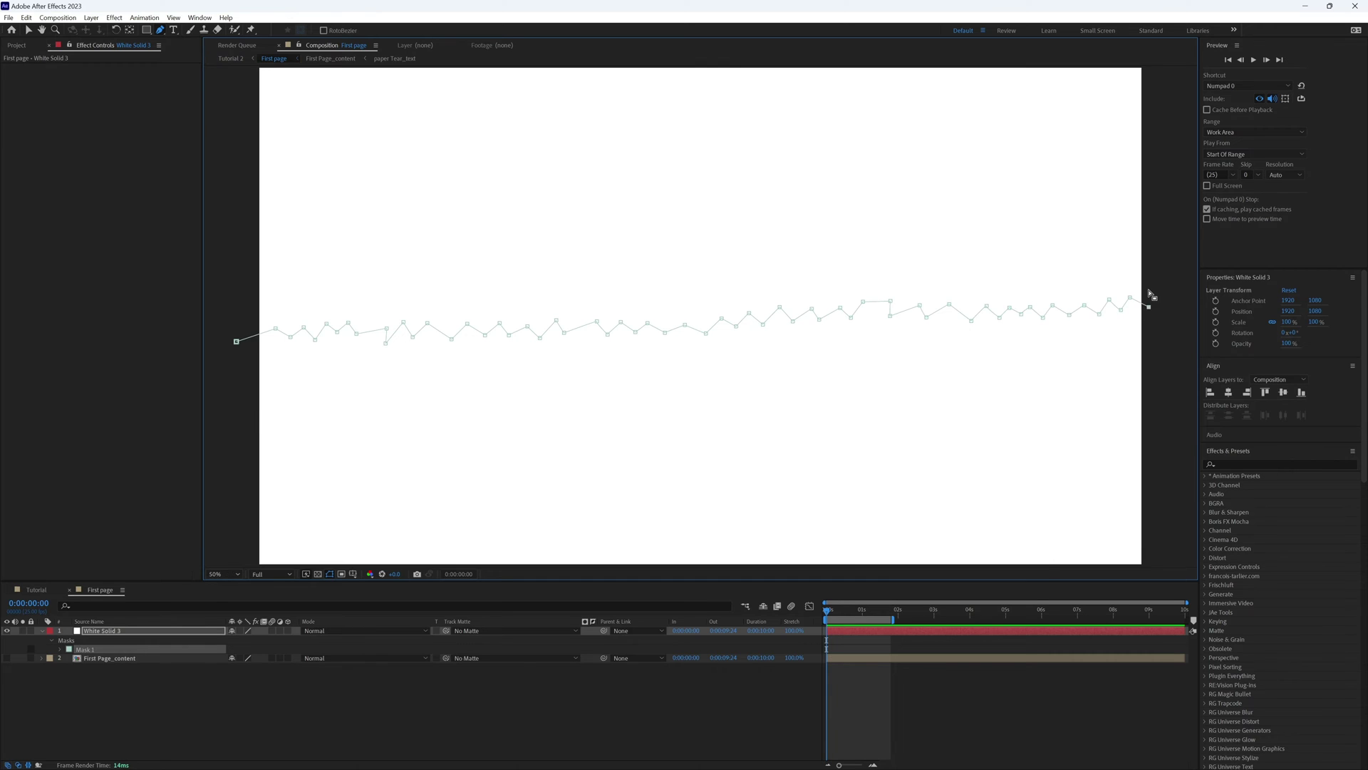
{"action": "left_click", "coordinate": [1056, 112]}
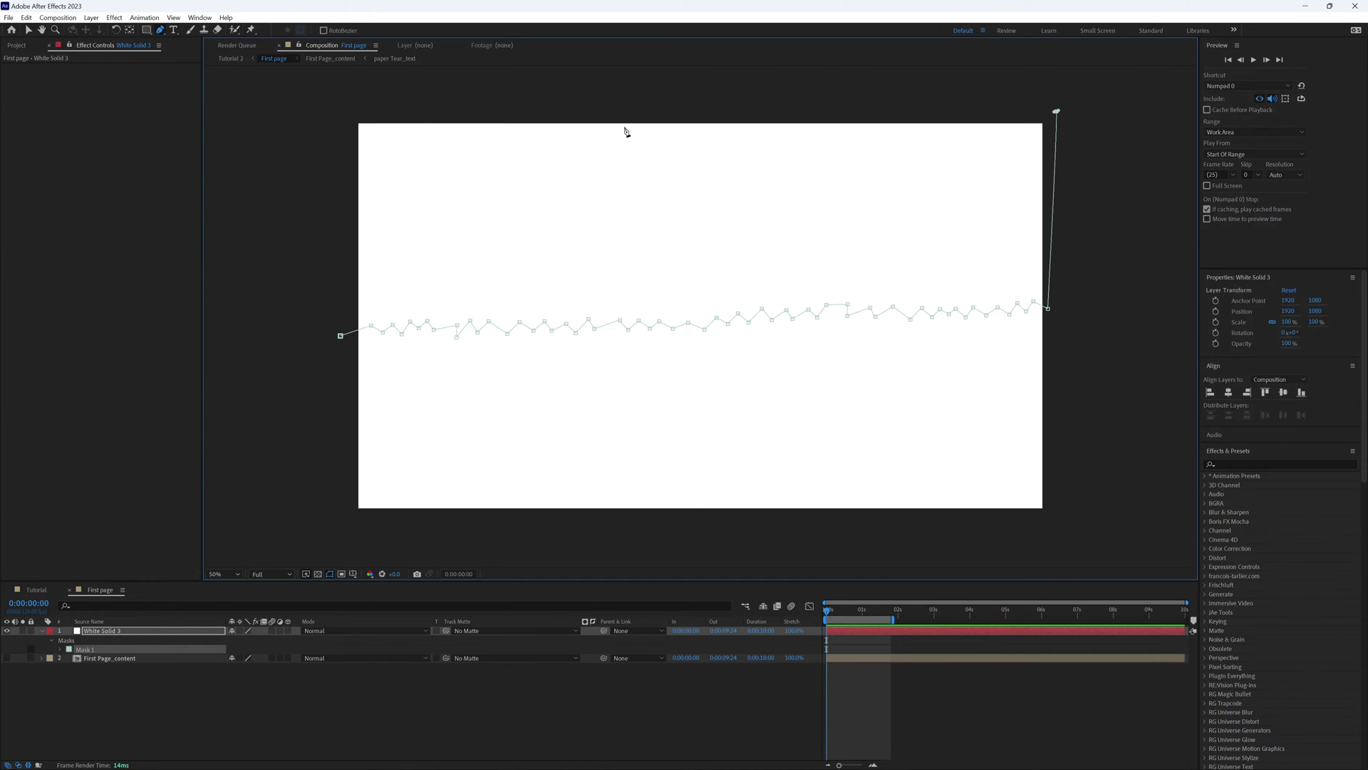
{"action": "left_click", "coordinate": [347, 112]}
{"action": "left_click", "coordinate": [340, 336]}
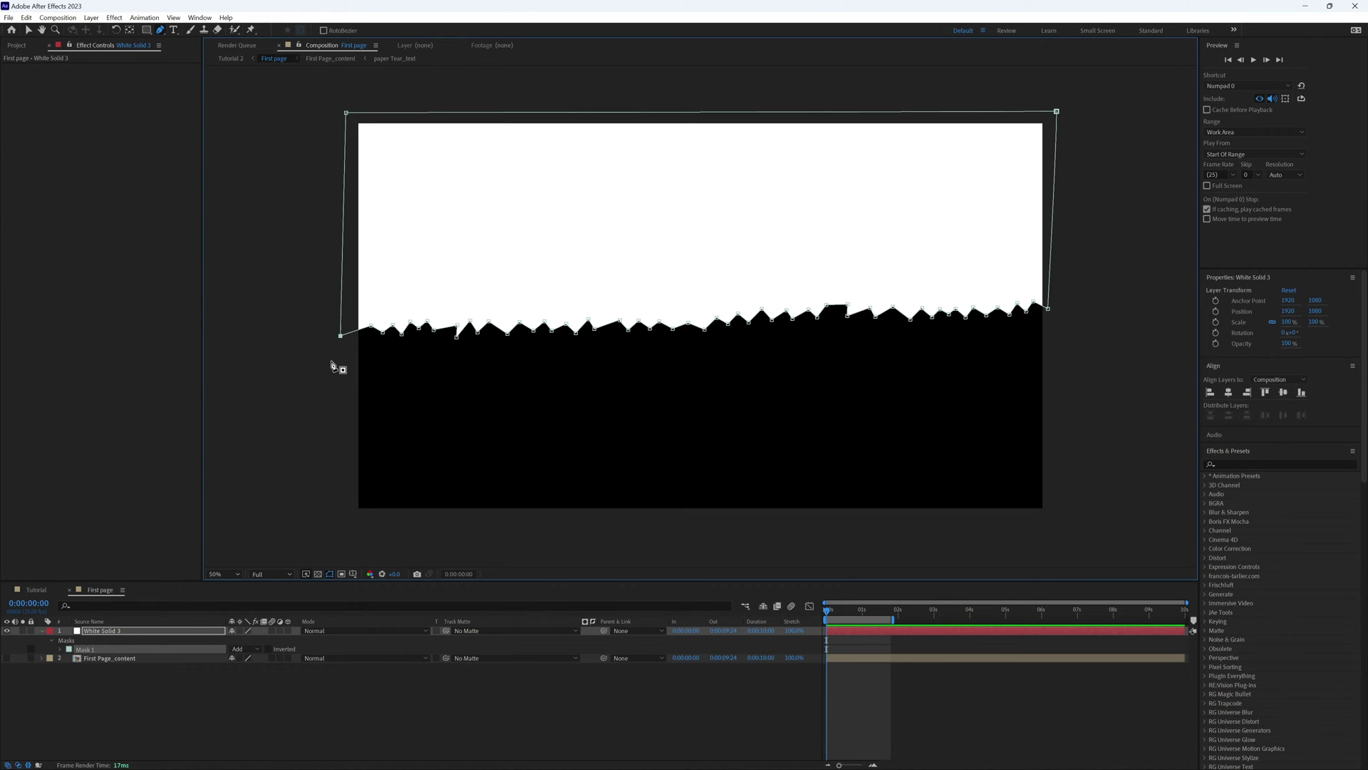
{"action": "left_click", "coordinate": [222, 574]}
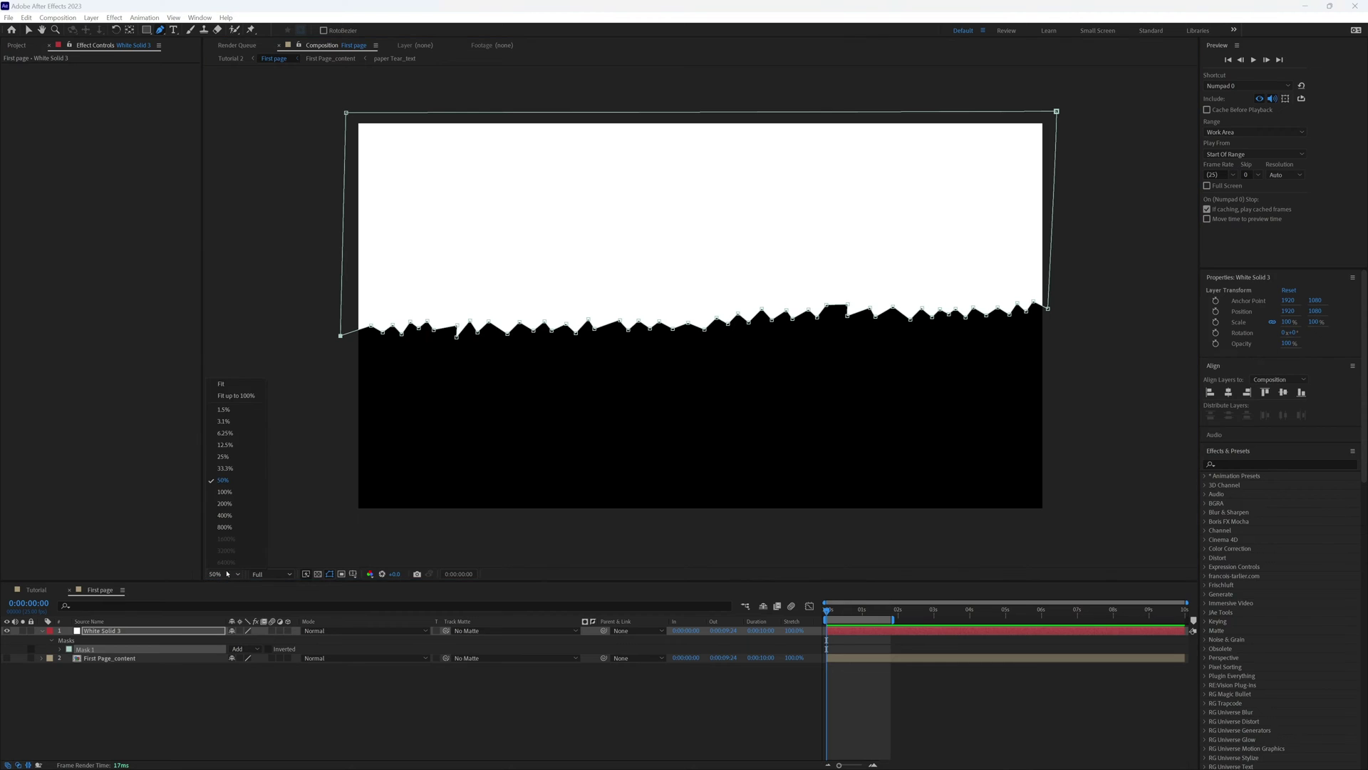
{"action": "left_click", "coordinate": [237, 395]}
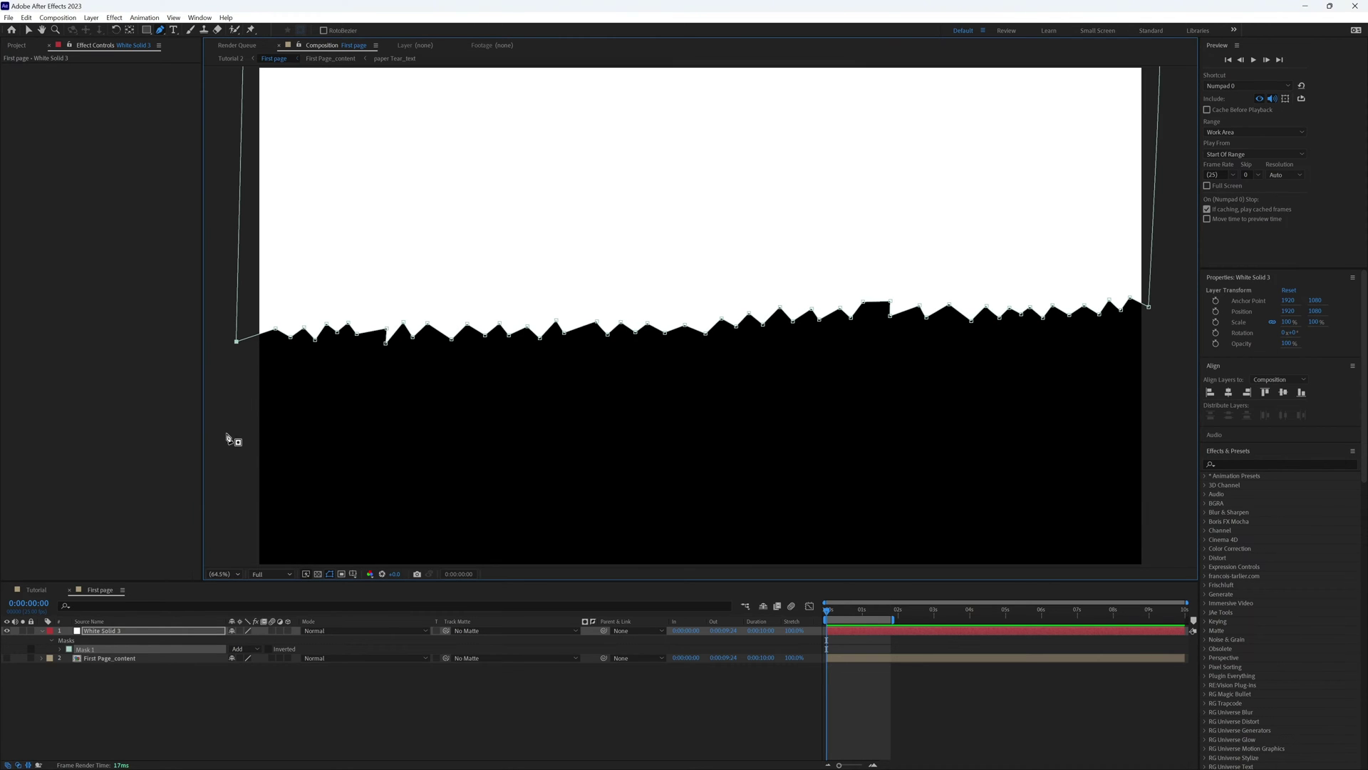
Step: Apply Roughen Edges to White Solid 3: Border 50, Edge Sharpness 5, Scale 200, Complexity 10
{"action": "left_click", "coordinate": [1223, 462]}
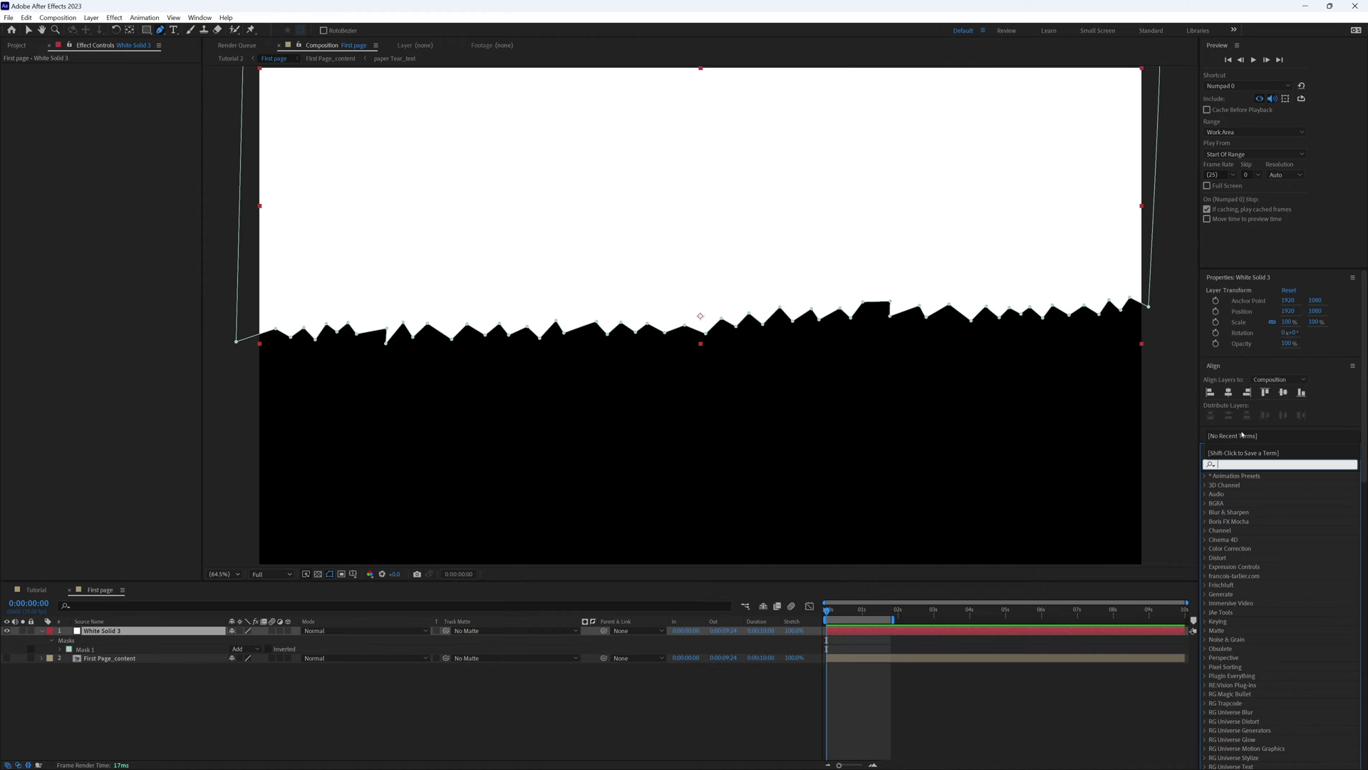
{"action": "type", "text": "roughen"}
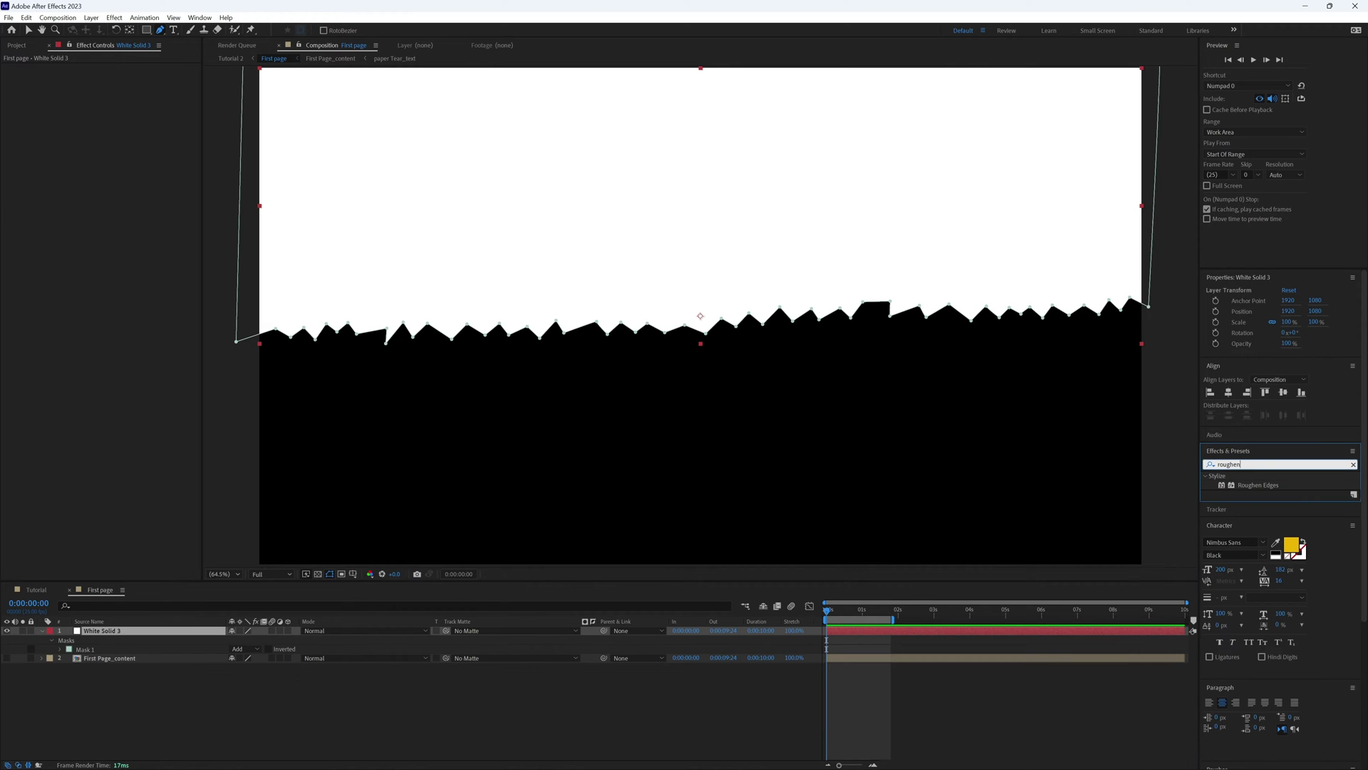
{"action": "left_click_drag", "start_coordinate": [1258, 485], "coordinate": [152, 645]}
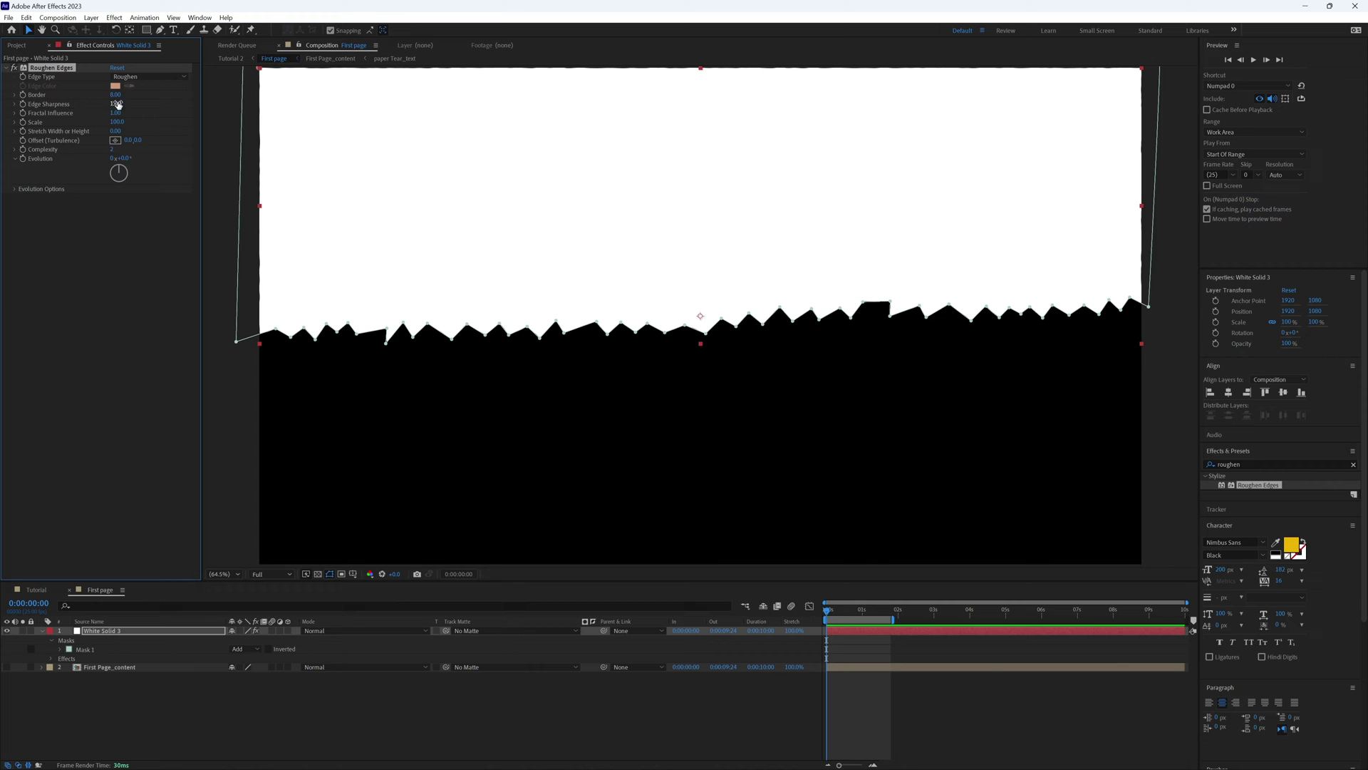
{"action": "left_click", "coordinate": [115, 94]}
{"action": "key", "text": "Tab"}
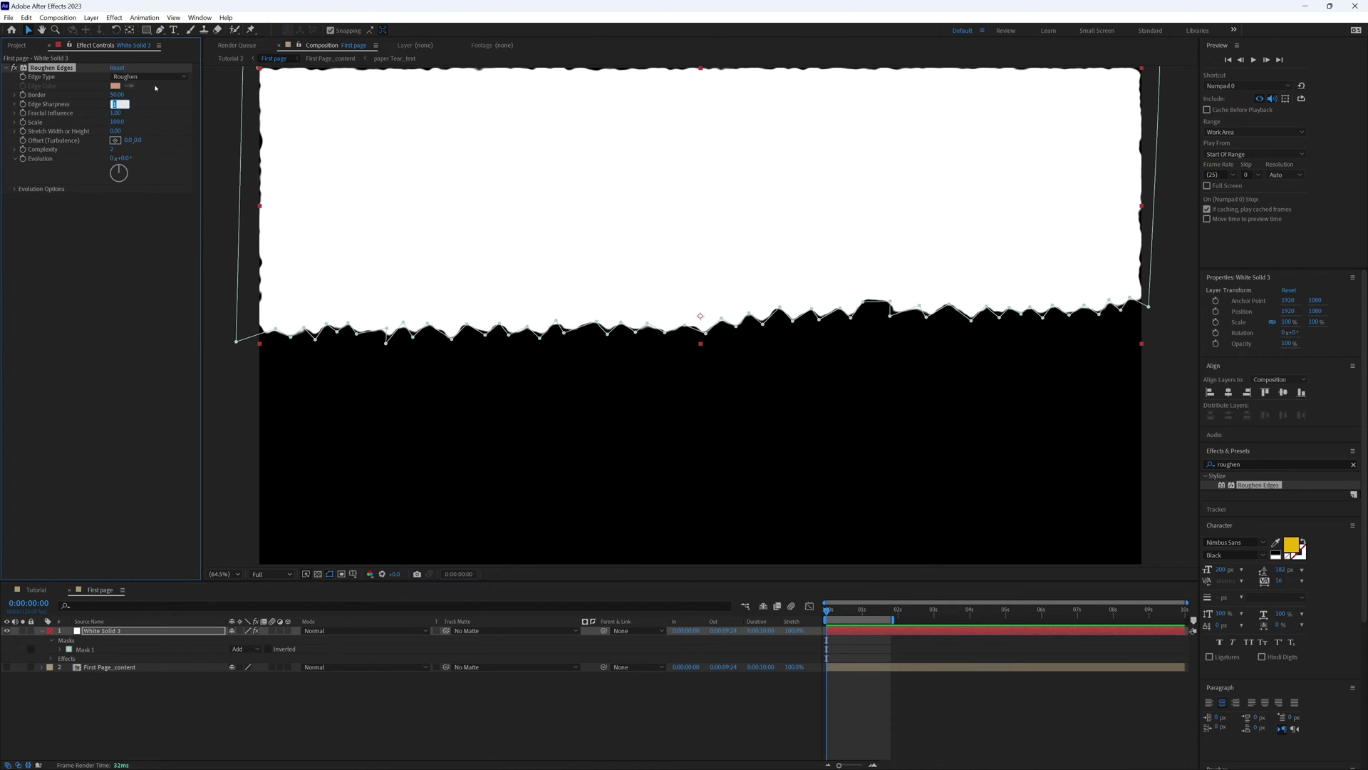
{"action": "type", "text": "5"}
{"action": "key", "text": "Tab"}
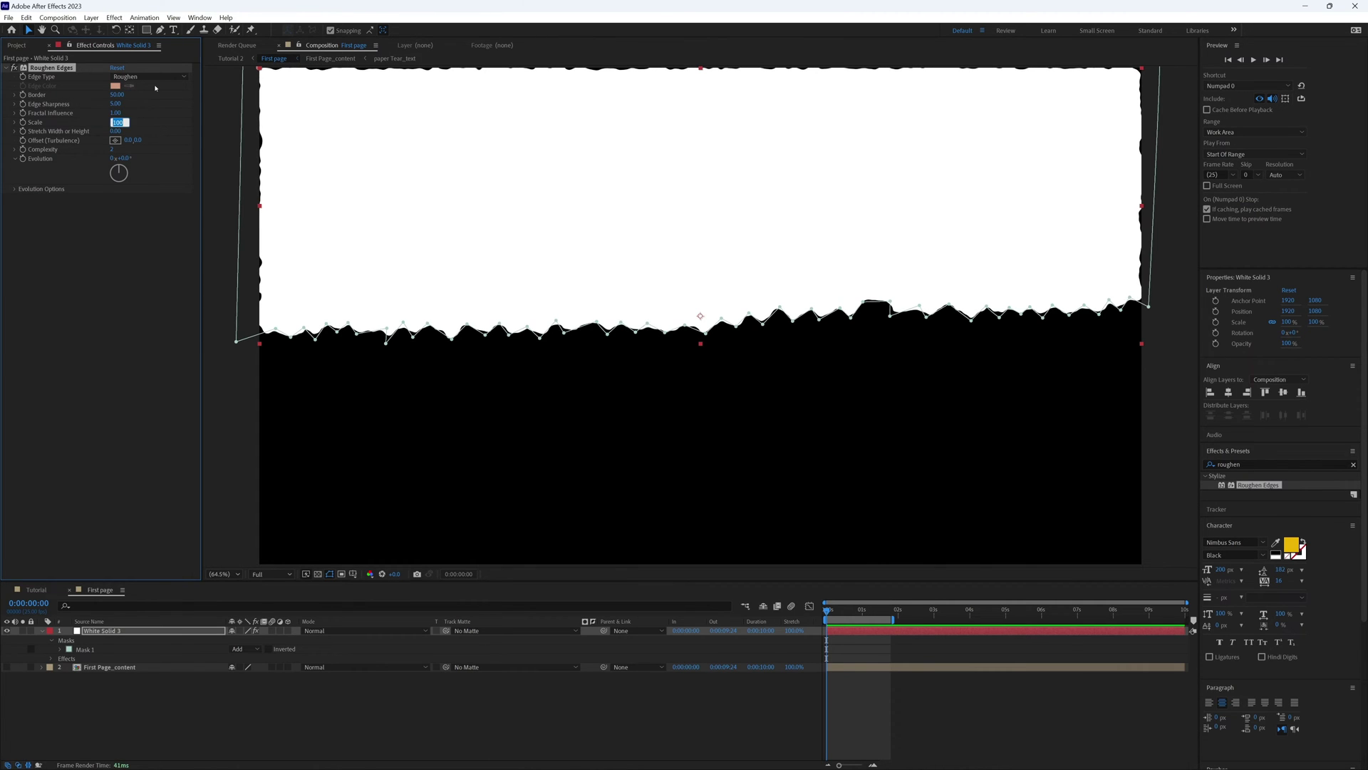
{"action": "type", "text": "2"}
{"action": "left_click", "coordinate": [114, 149]}
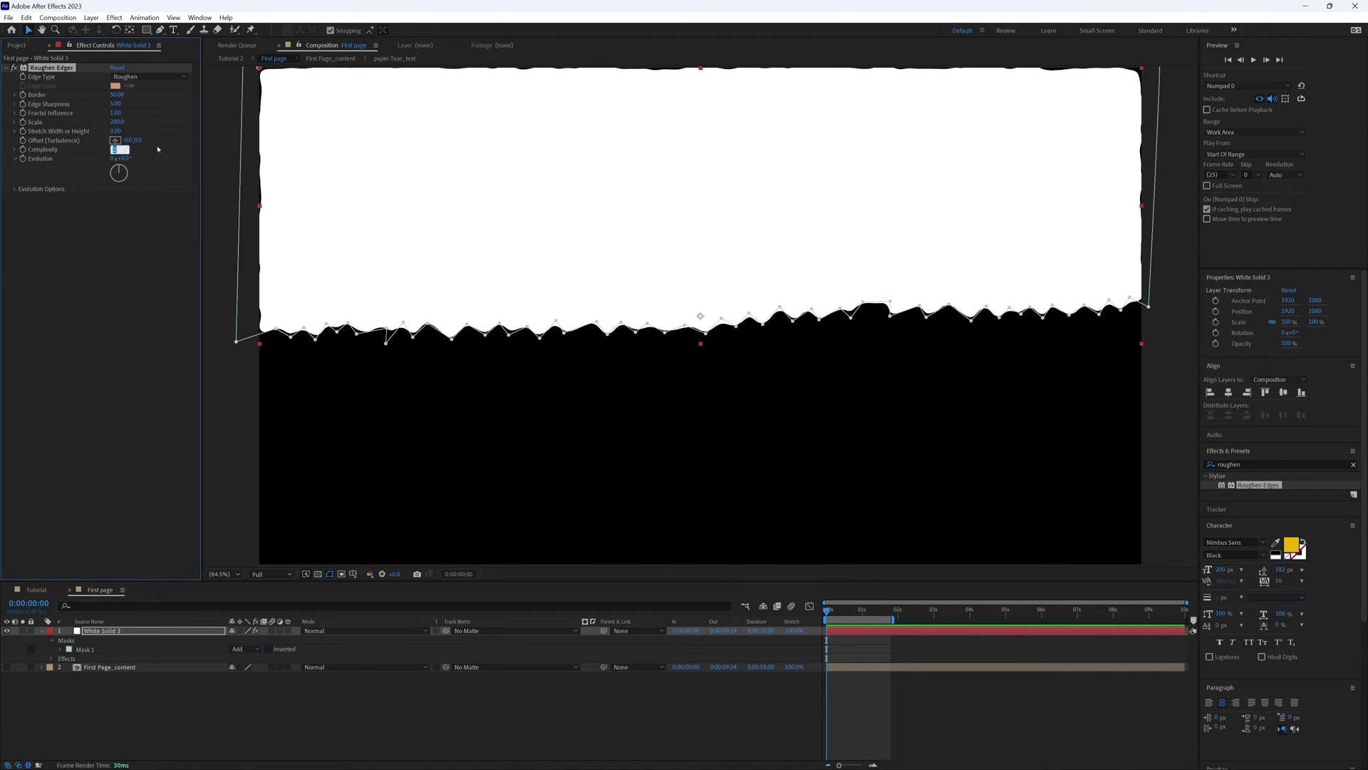
{"action": "type", "text": "10"}
{"action": "key", "text": "Return"}
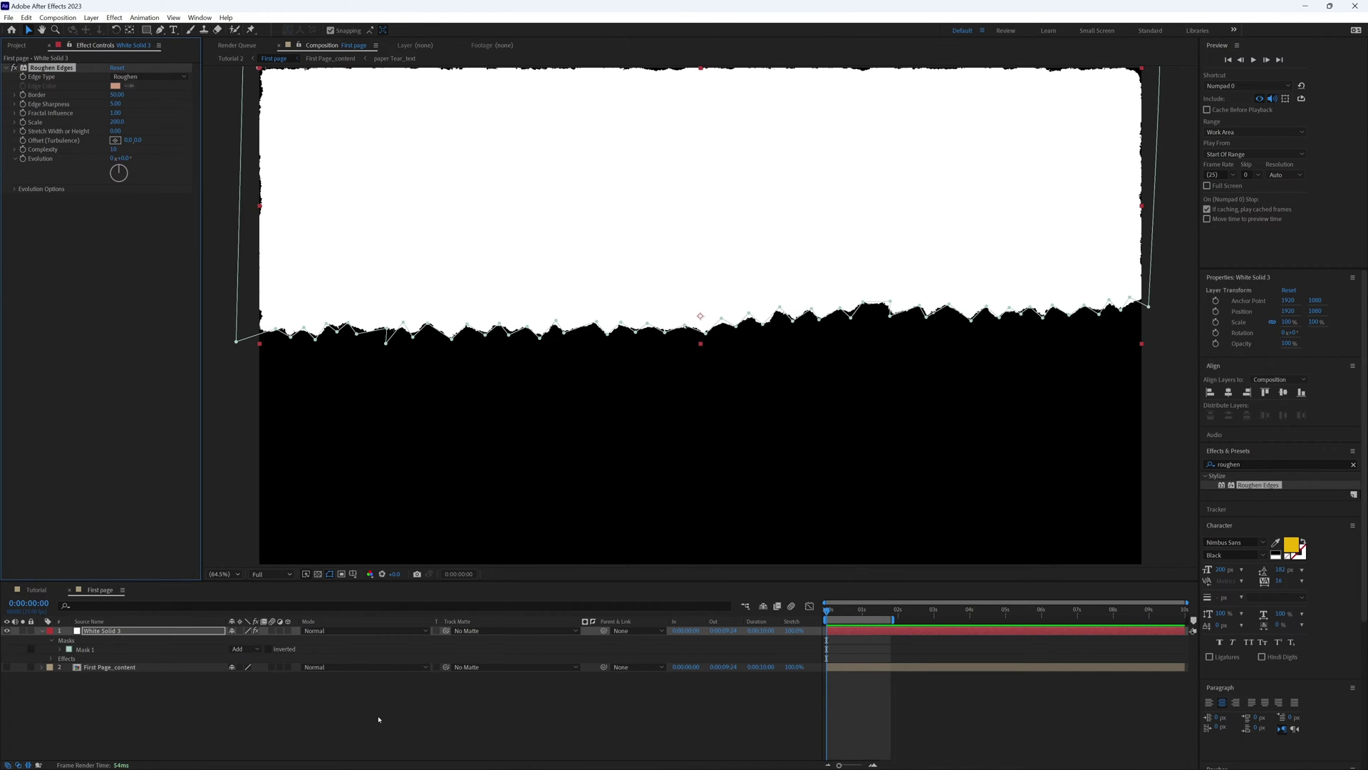
{"action": "left_click", "coordinate": [381, 708]}
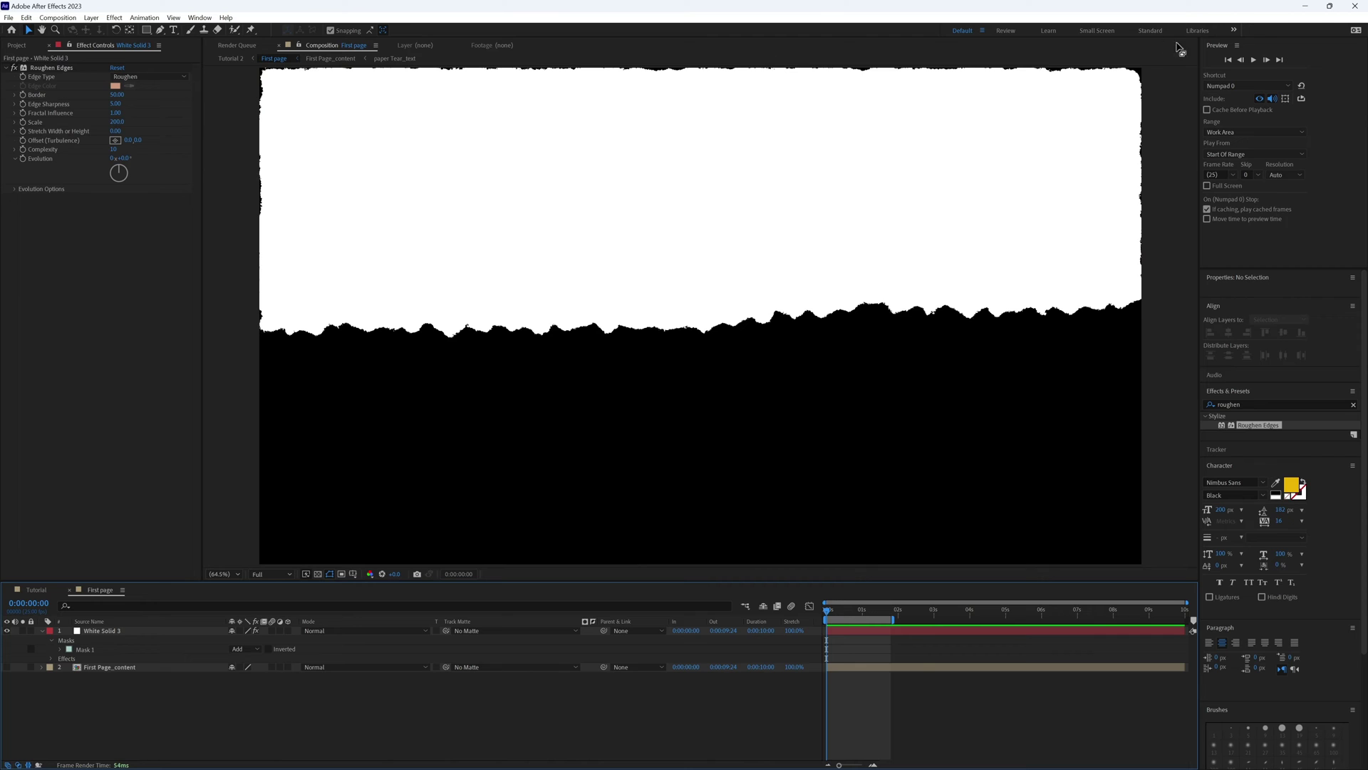
Step: Raise White Solid 3's Scale to 103% so its ragged borders sit off-frame
{"action": "left_click", "coordinate": [108, 632]}
{"action": "key", "text": "s"}
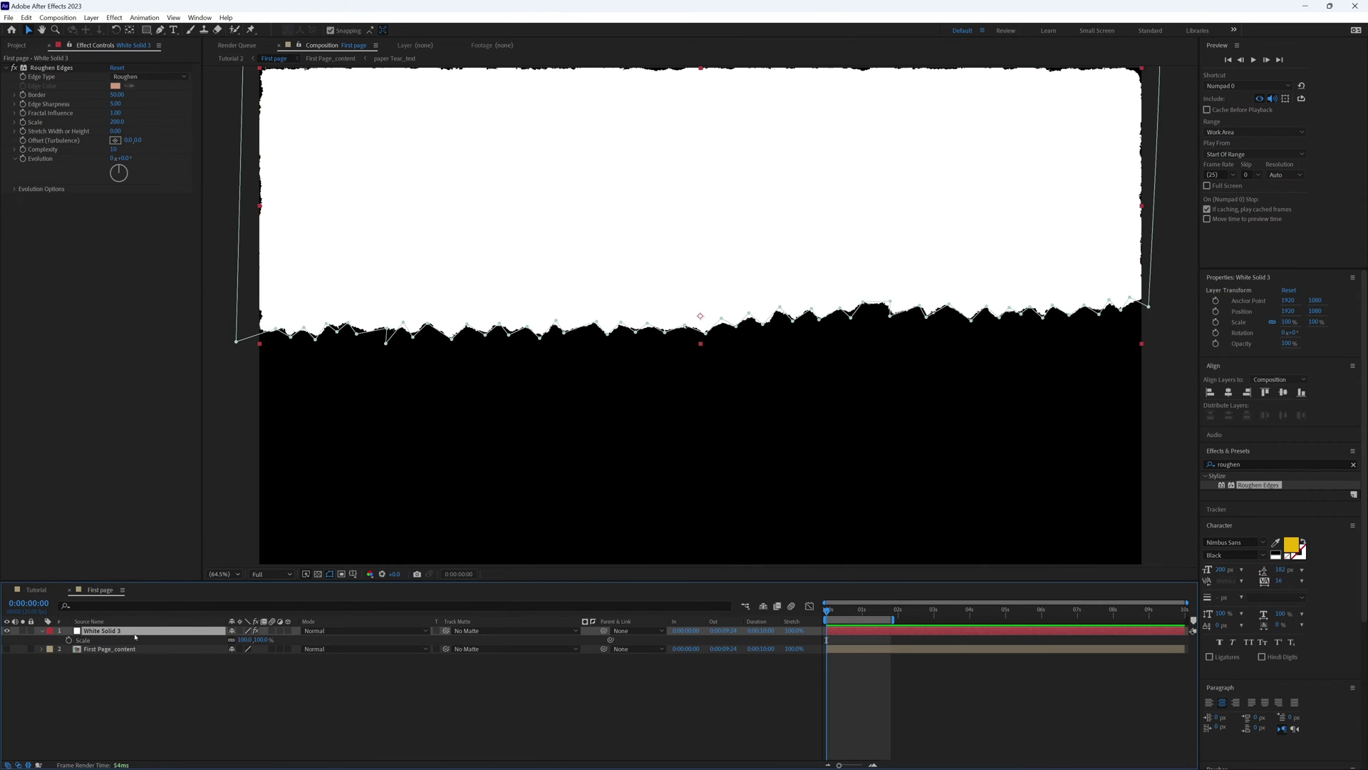
{"action": "left_click", "coordinate": [246, 639]}
{"action": "key", "text": "Up"}
{"action": "key", "text": "Up"}
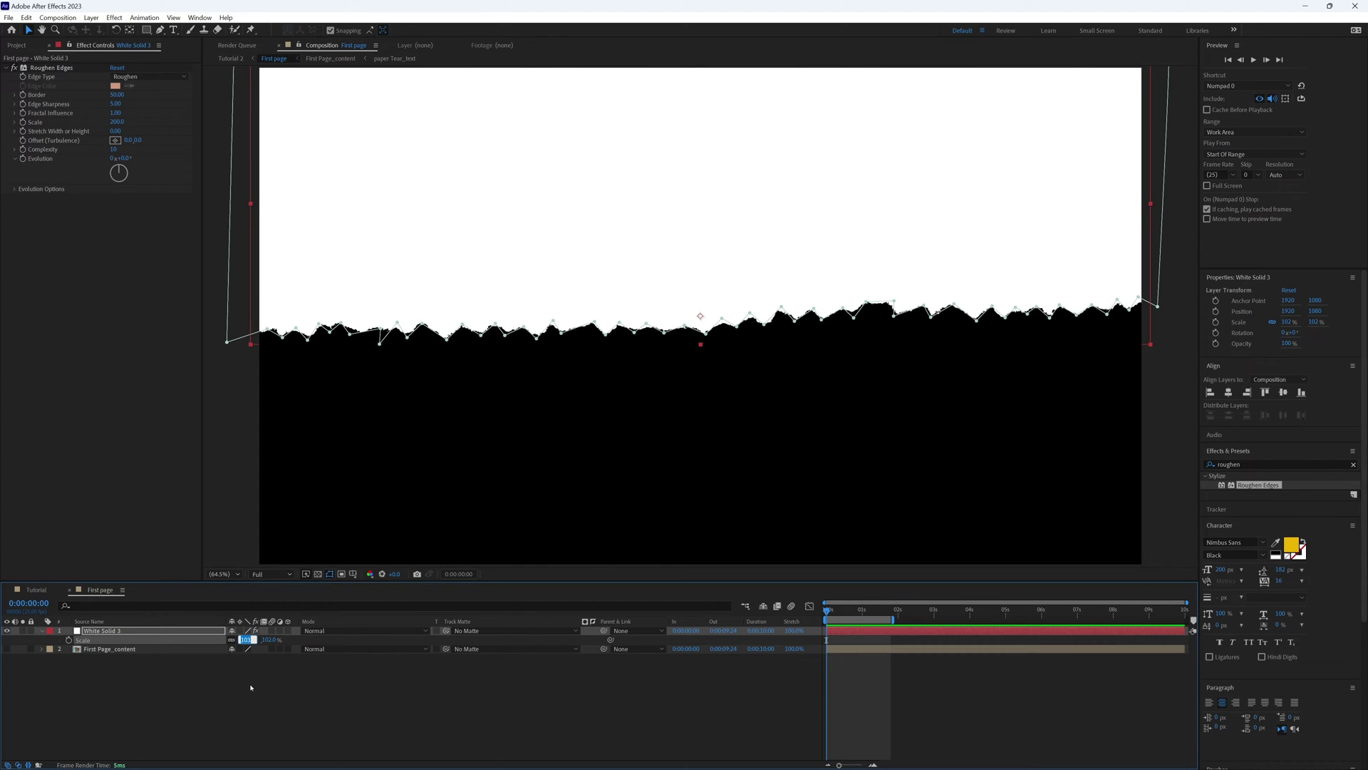
{"action": "key", "text": "Up"}
{"action": "key", "text": "Return"}
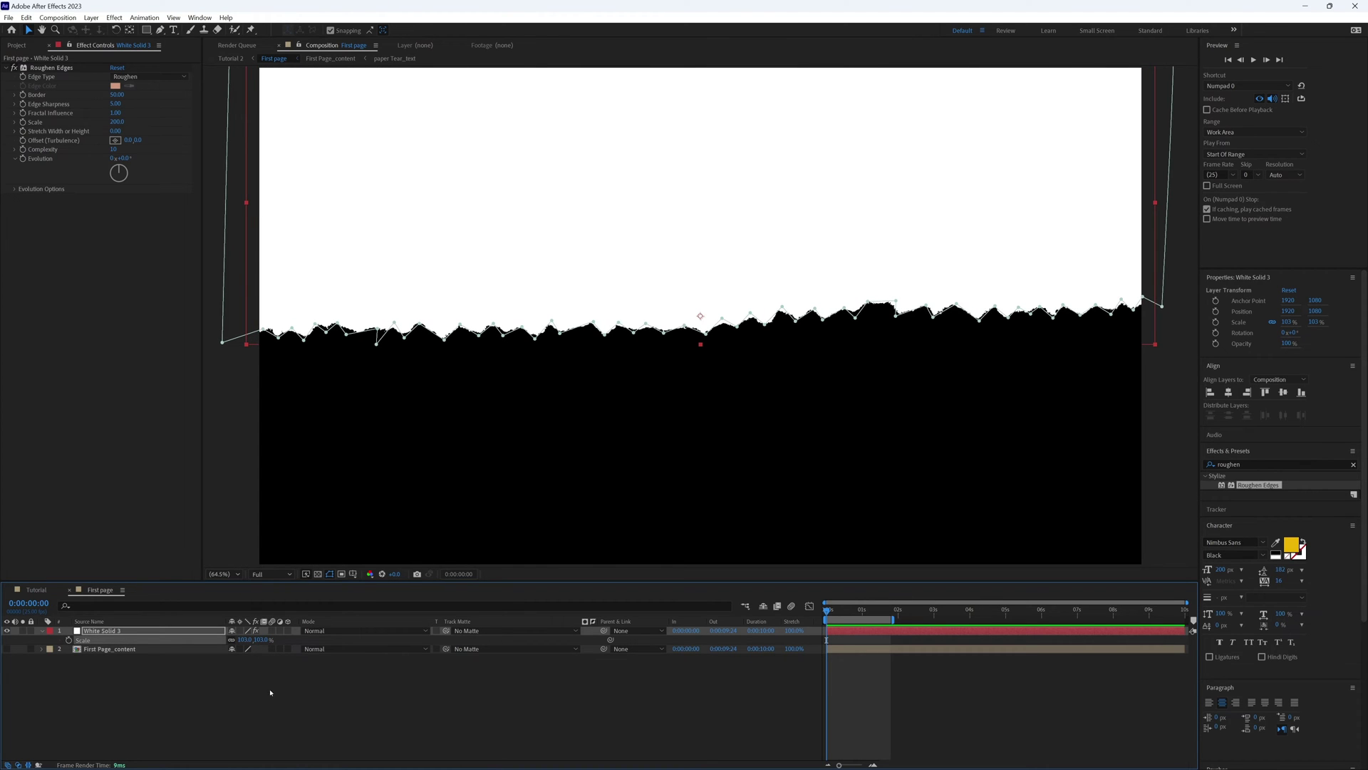
{"action": "left_click", "coordinate": [281, 687]}
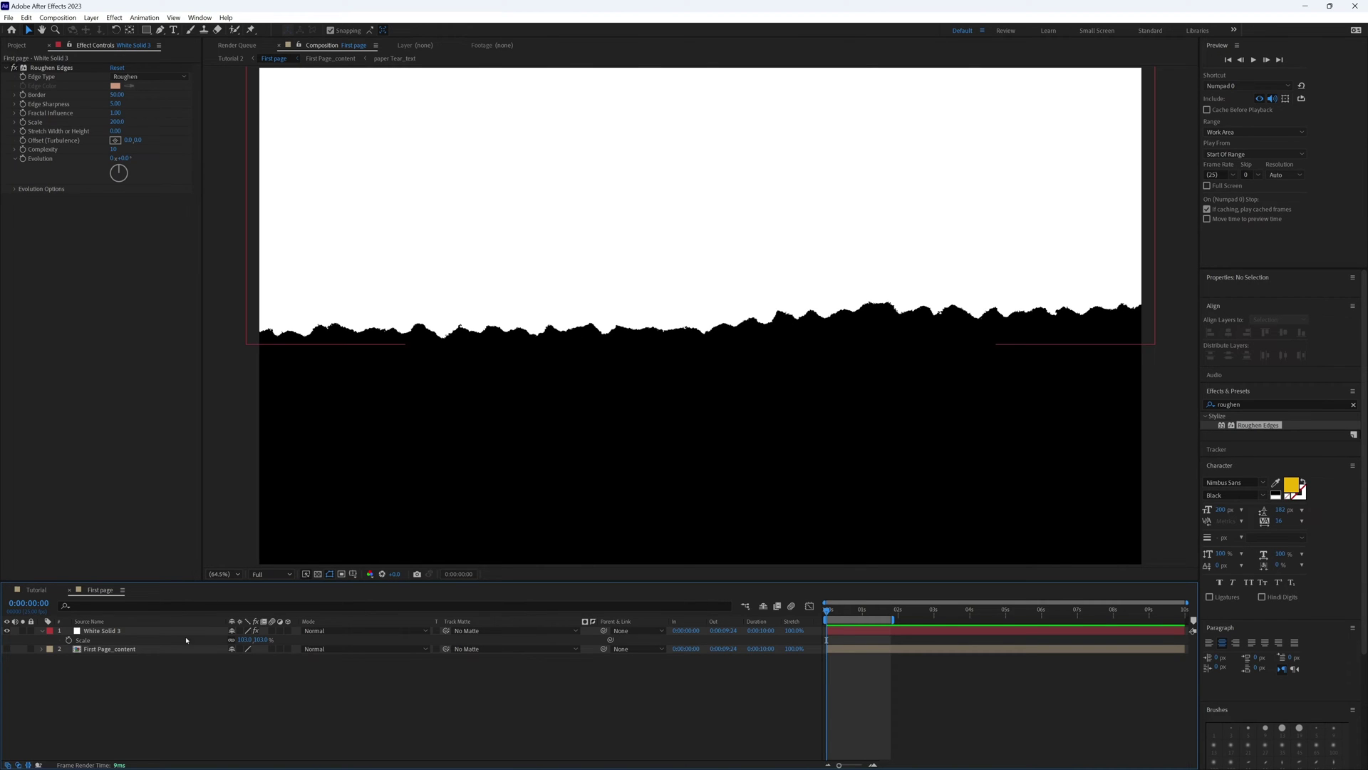
Step: Make First Page_content visible and set its track matte to 1. White Solid 3
{"action": "left_click", "coordinate": [107, 648]}
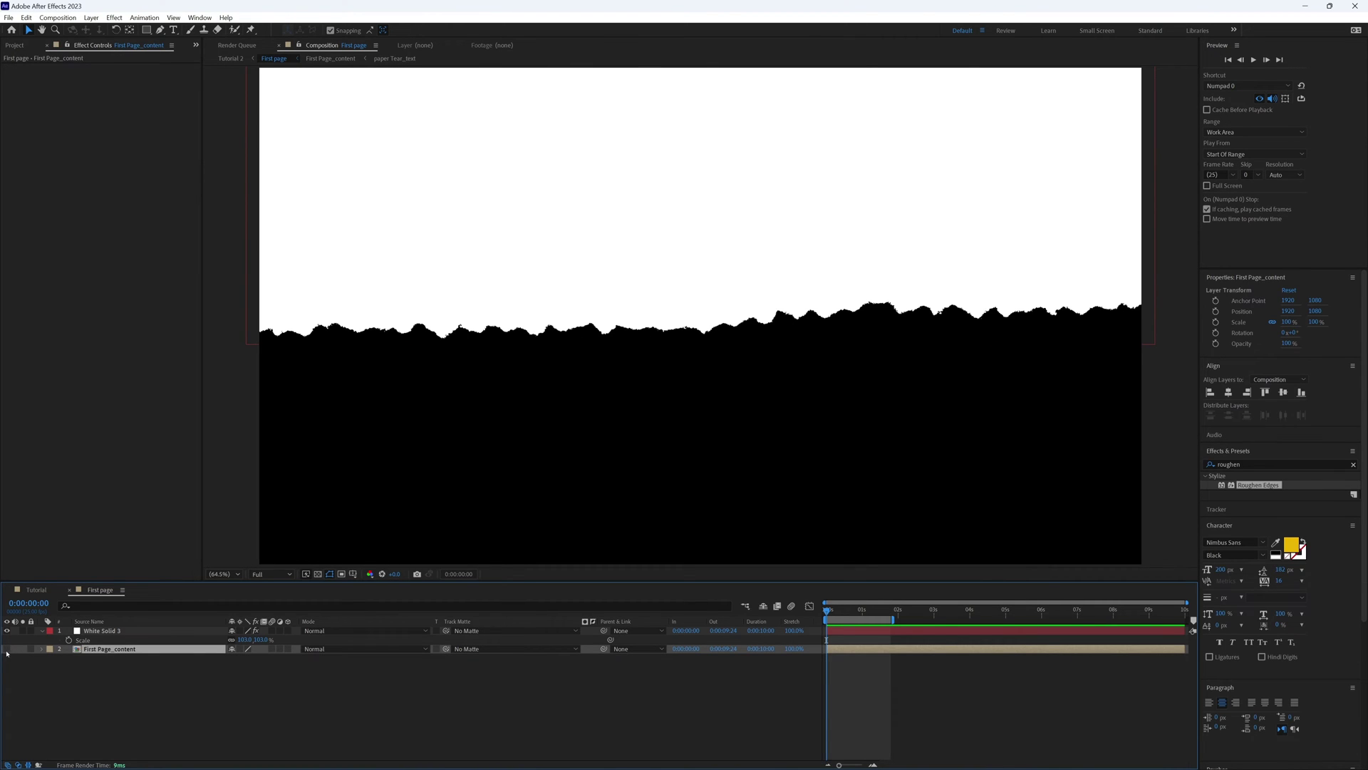
{"action": "left_click", "coordinate": [7, 648]}
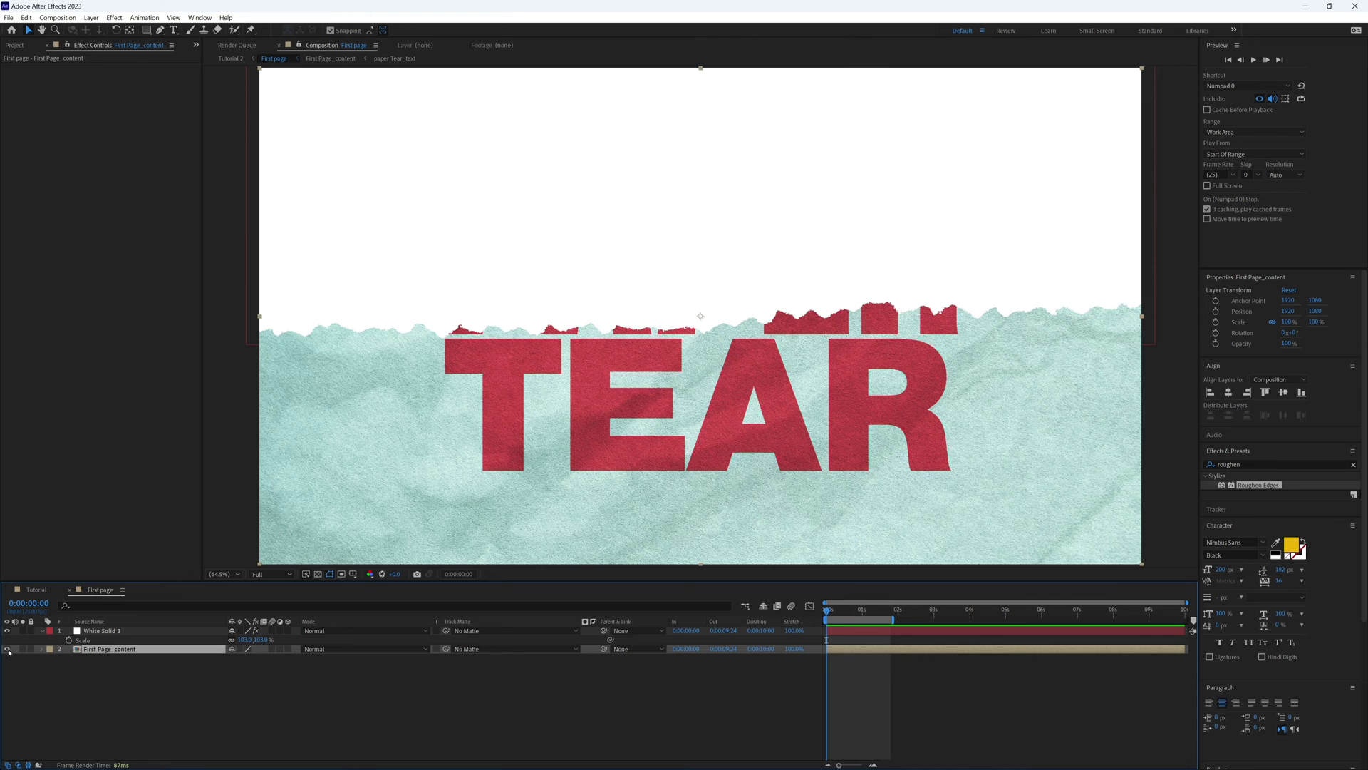
{"action": "left_click", "coordinate": [483, 648]}
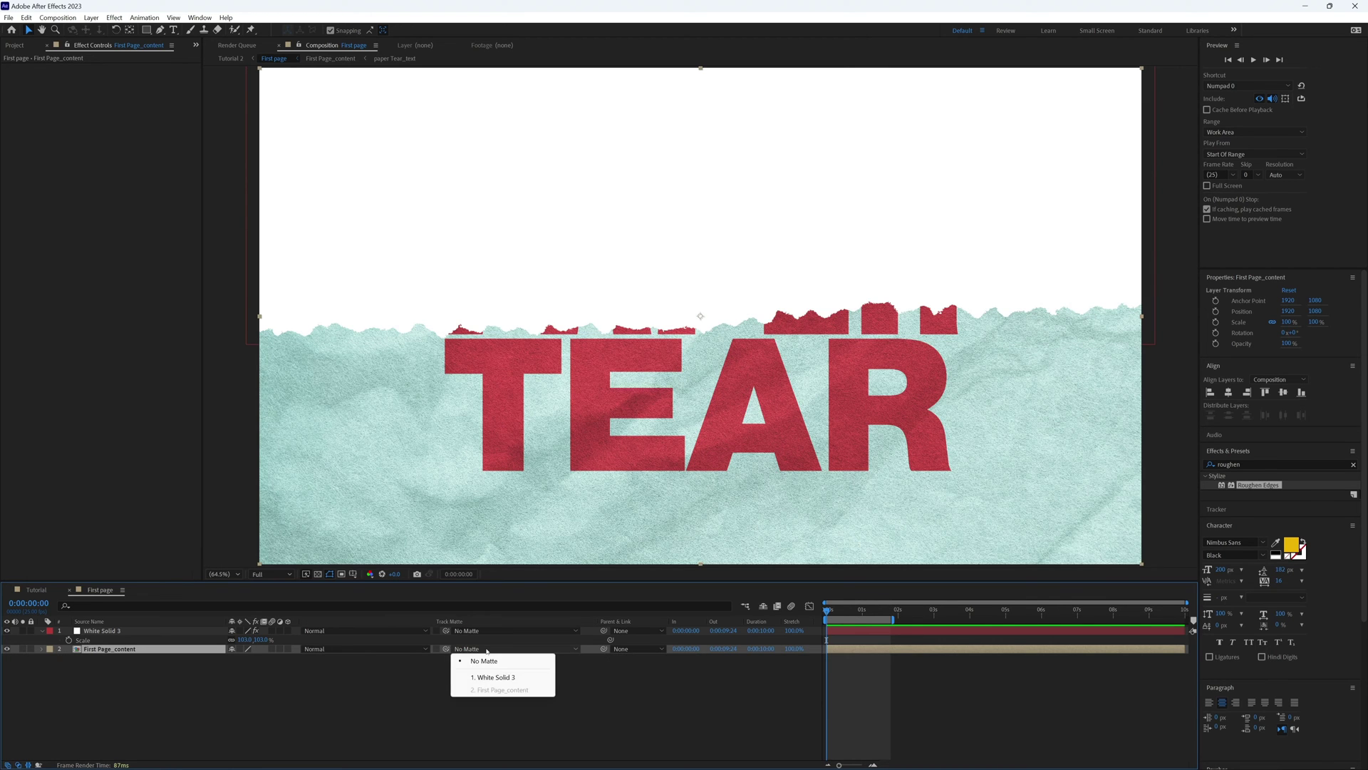
{"action": "left_click", "coordinate": [518, 678]}
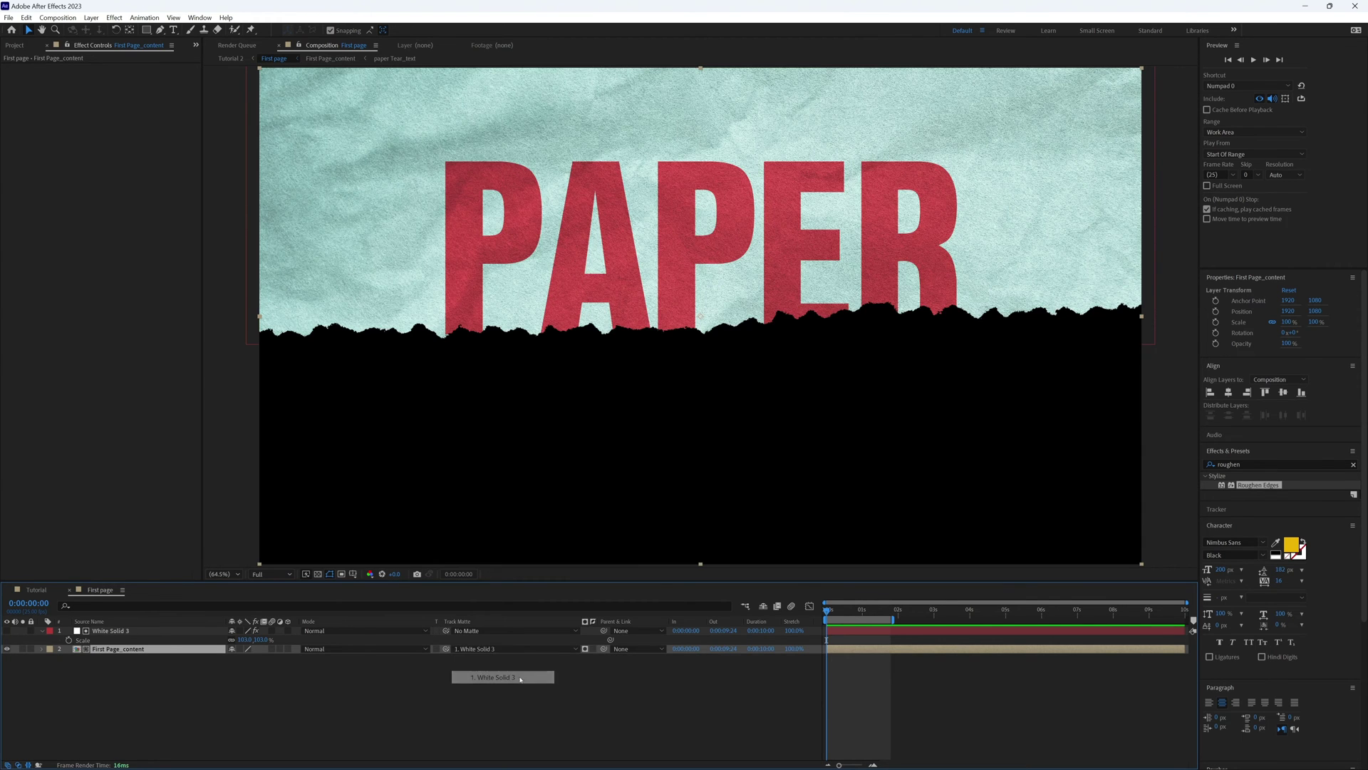
Step: In Tutorial, solo Second Page and First page in turn to inspect the tear, then unsolo
{"action": "left_click", "coordinate": [37, 590]}
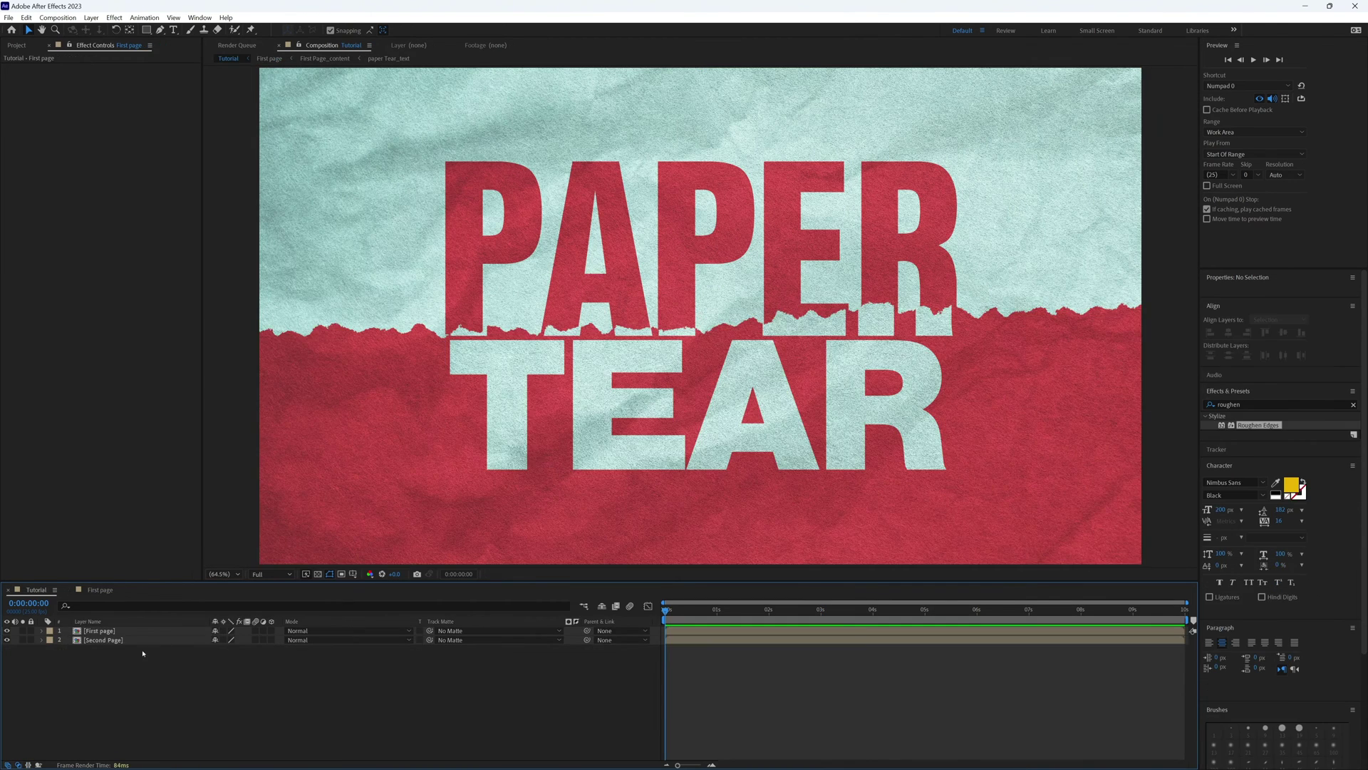
{"action": "left_click", "coordinate": [89, 632]}
{"action": "left_click", "coordinate": [23, 640]}
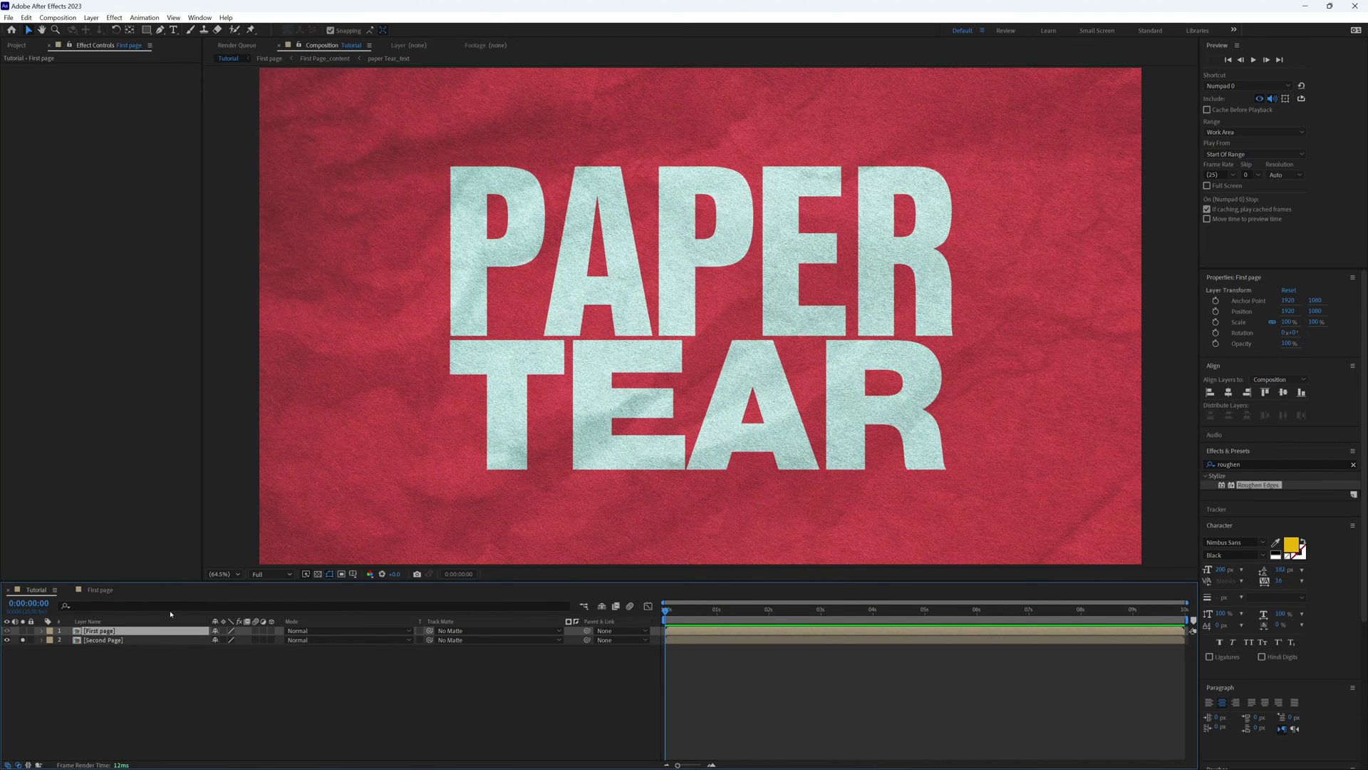
{"action": "left_click", "coordinate": [23, 630]}
{"action": "left_click", "coordinate": [22, 640]}
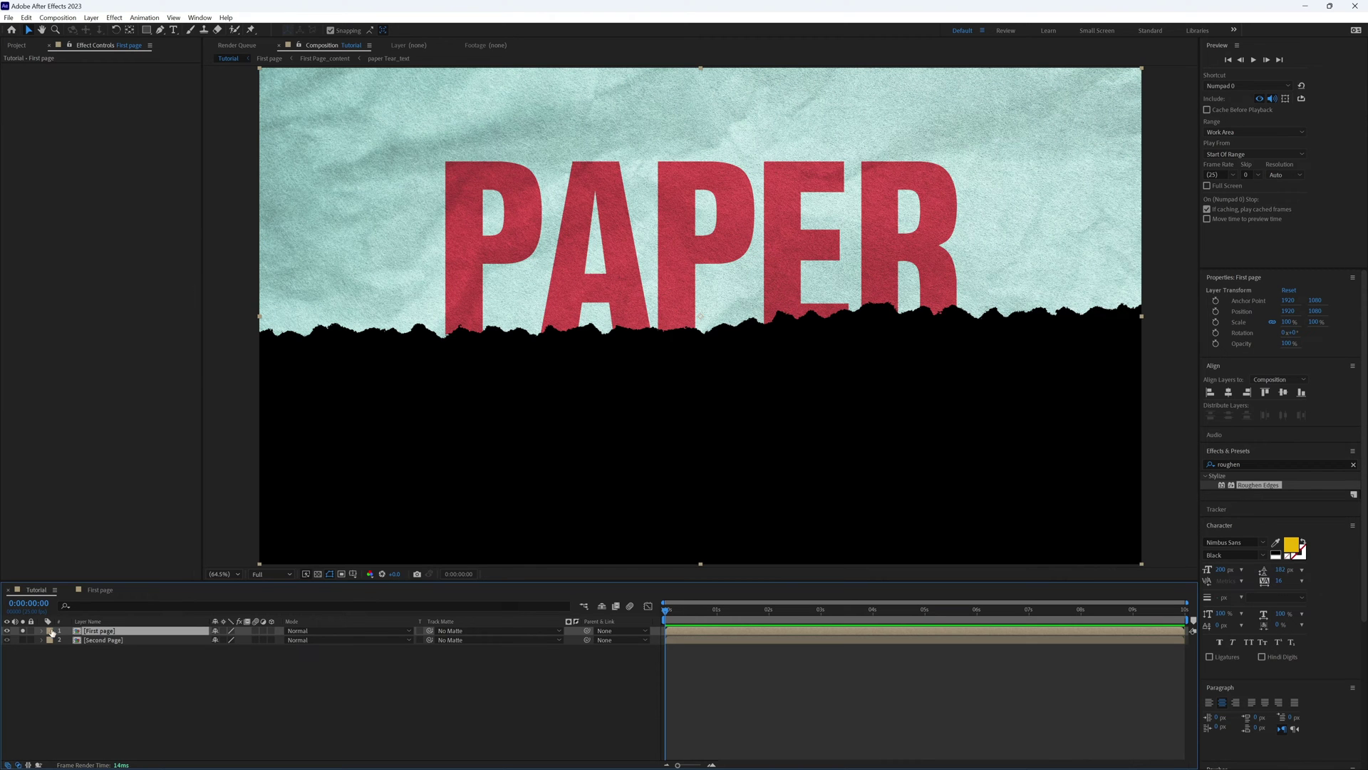
{"action": "left_click", "coordinate": [23, 630]}
Step: Duplicate the First page comp as First page_bottom and place it atop the Tutorial layers
{"action": "right_click", "coordinate": [112, 631]}
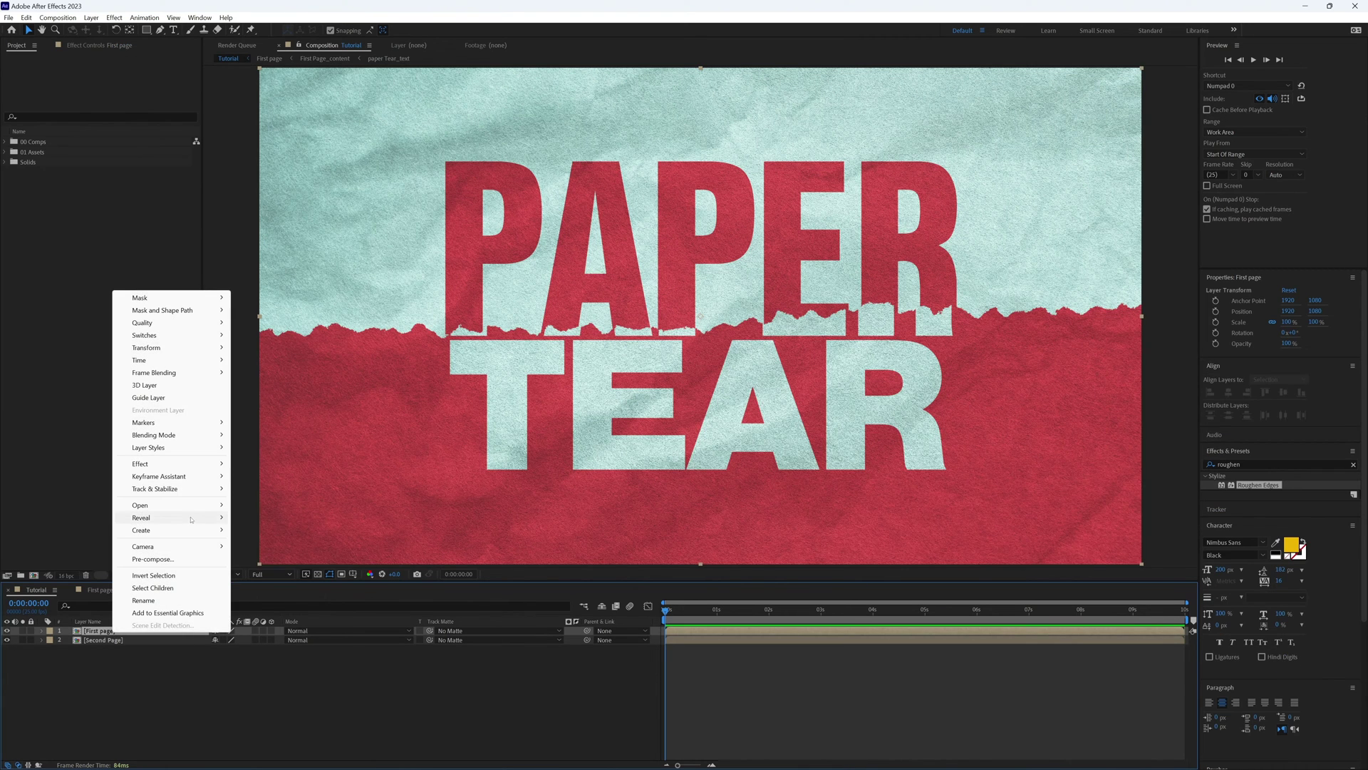
{"action": "left_click", "coordinate": [311, 531]}
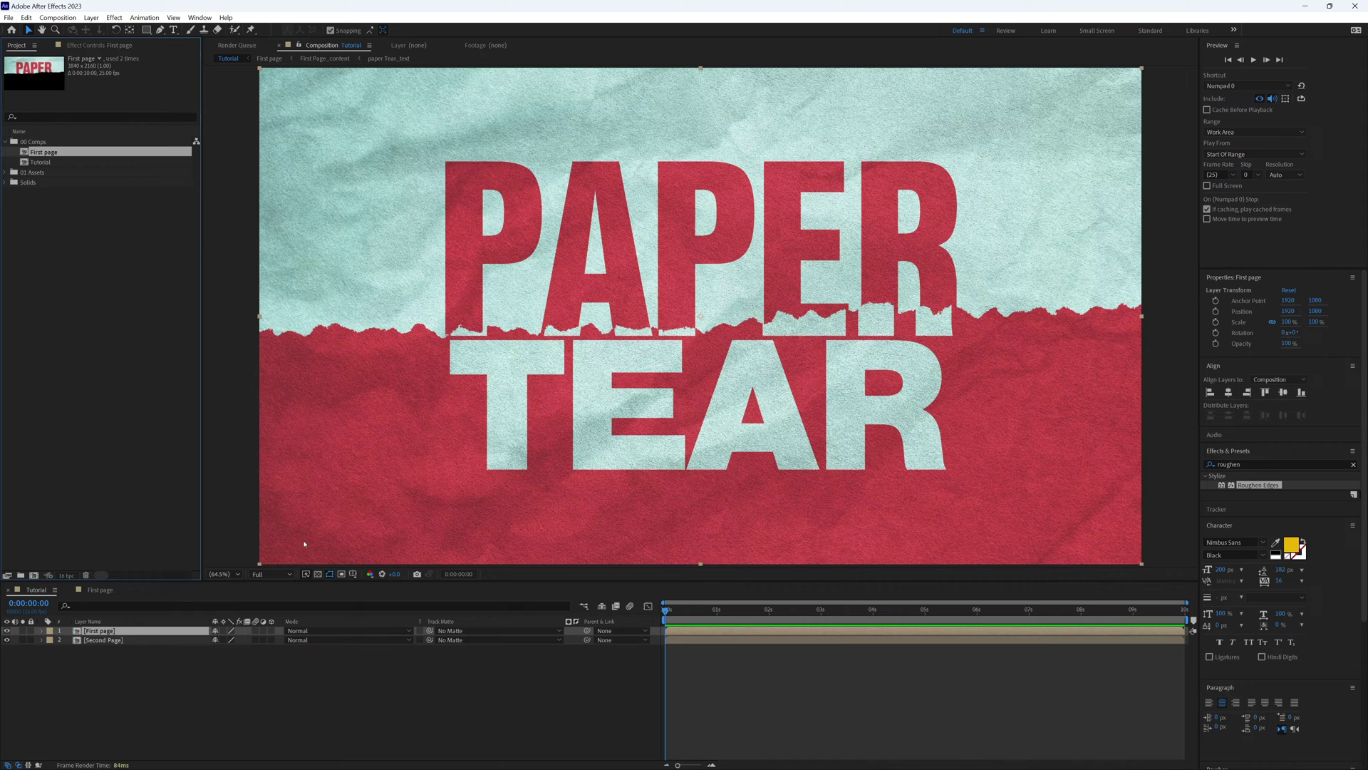
{"action": "key", "text": "ctrl+d"}
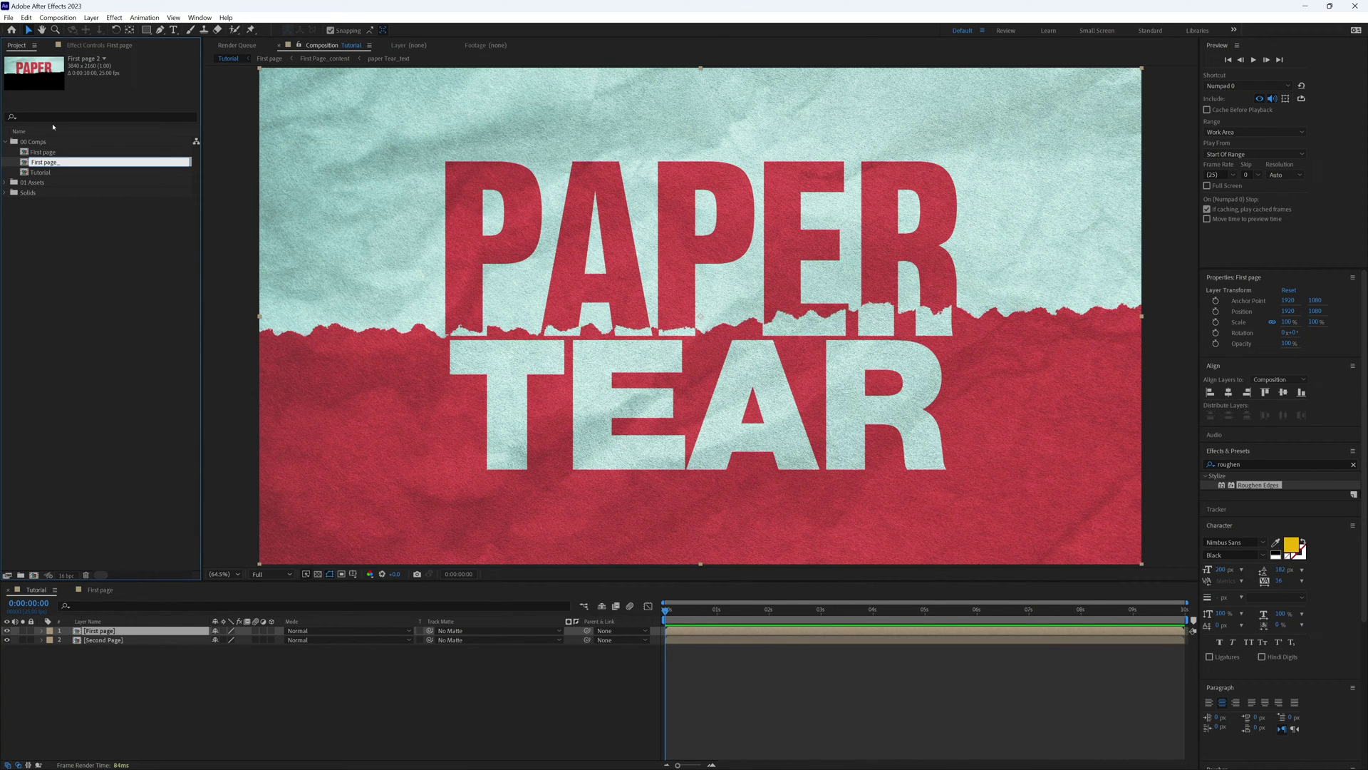
{"action": "type", "text": "m"}
{"action": "key", "text": "Return"}
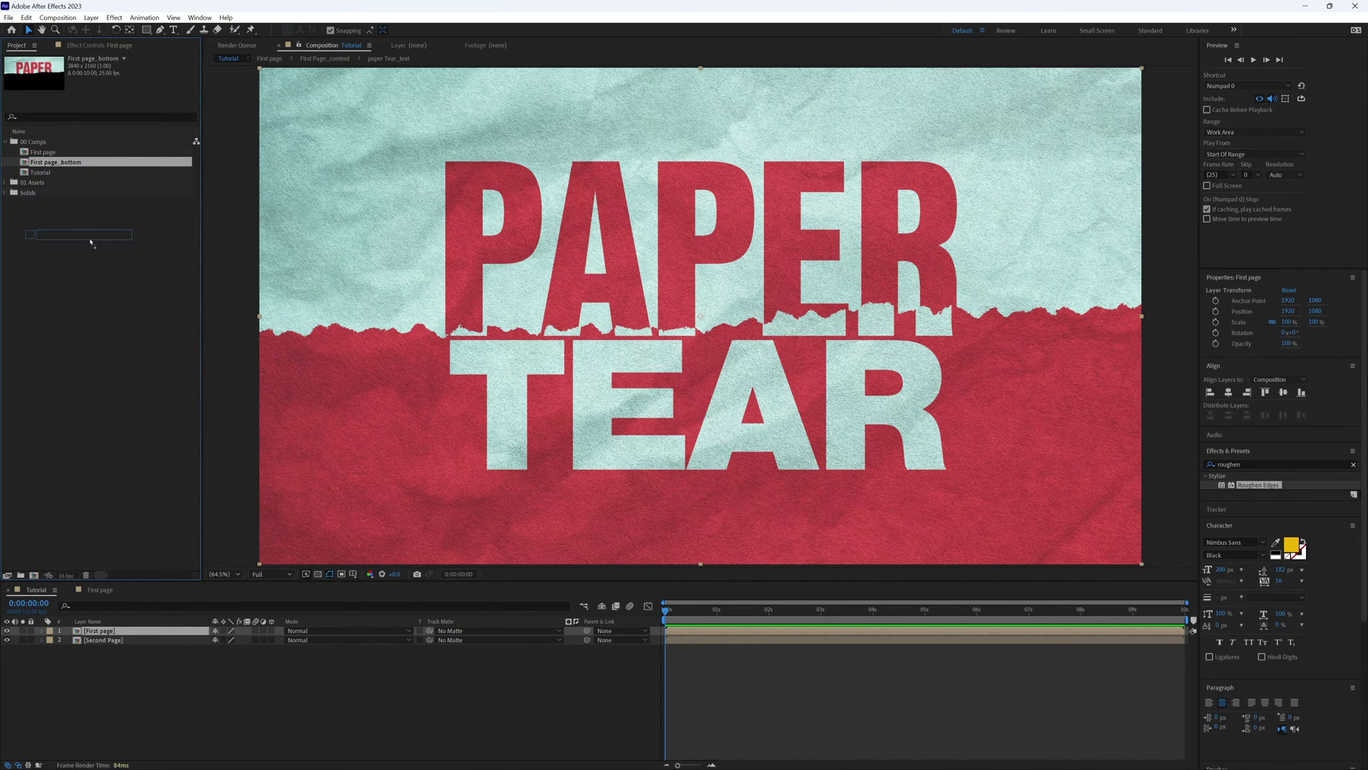
{"action": "left_click_drag", "start_coordinate": [128, 615], "coordinate": [107, 630]}
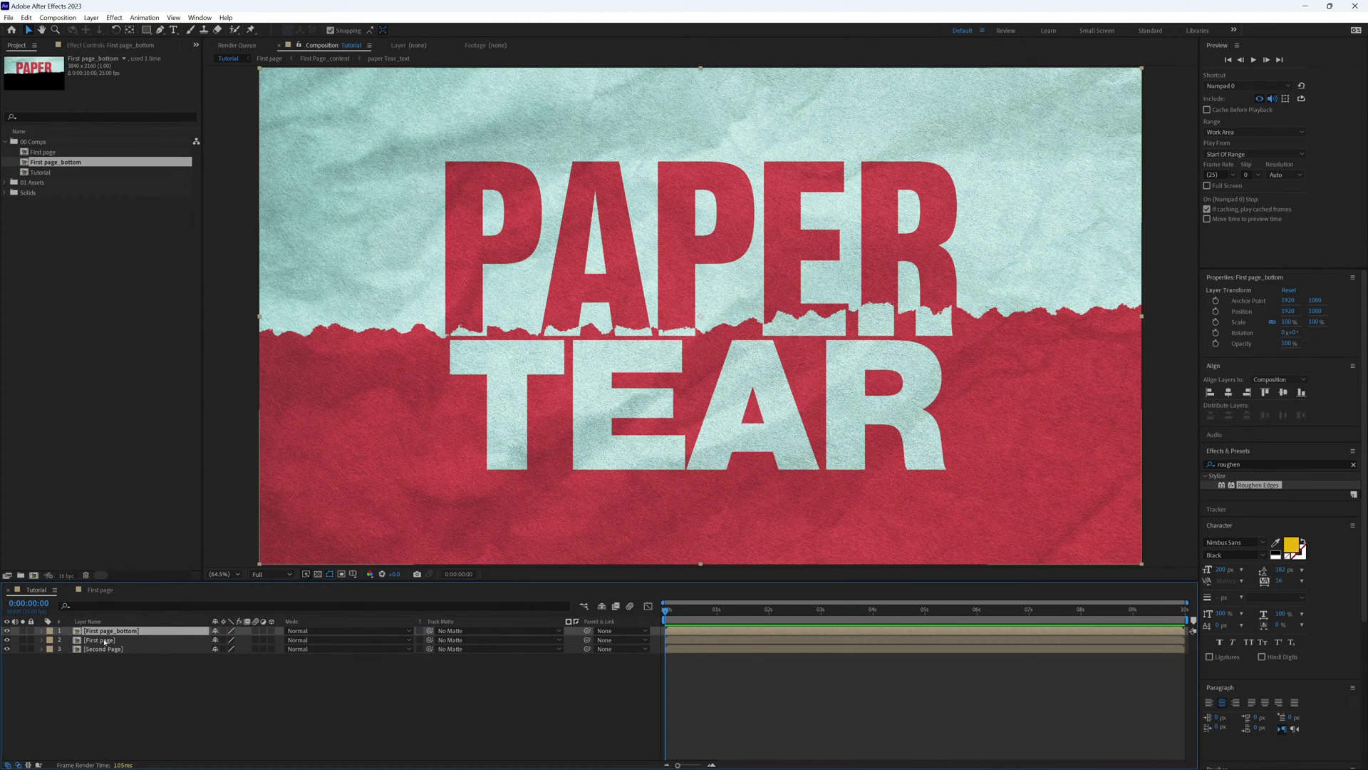
Step: Inside First page_bottom, invert First Page_content's track matte to keep the lower TEAR half
{"action": "double_click", "coordinate": [107, 632]}
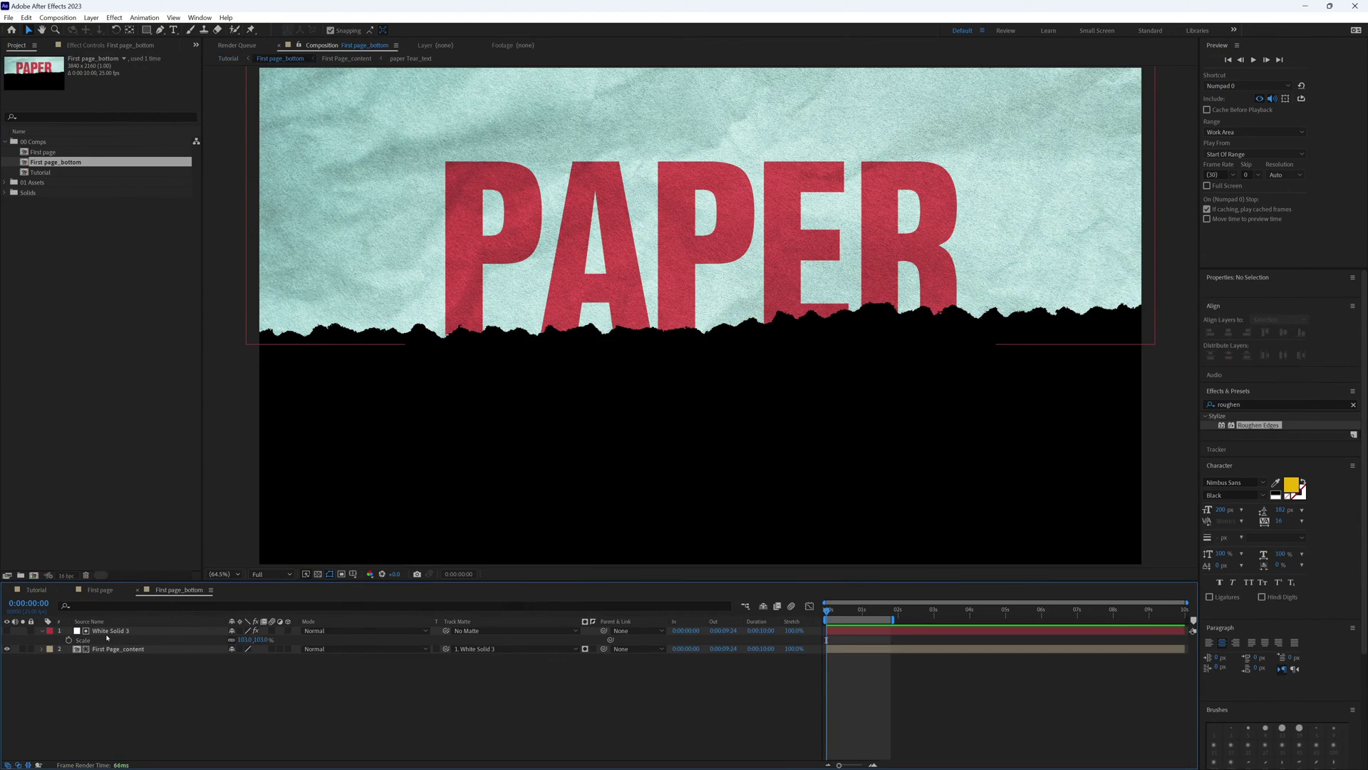
{"action": "left_click", "coordinate": [126, 659]}
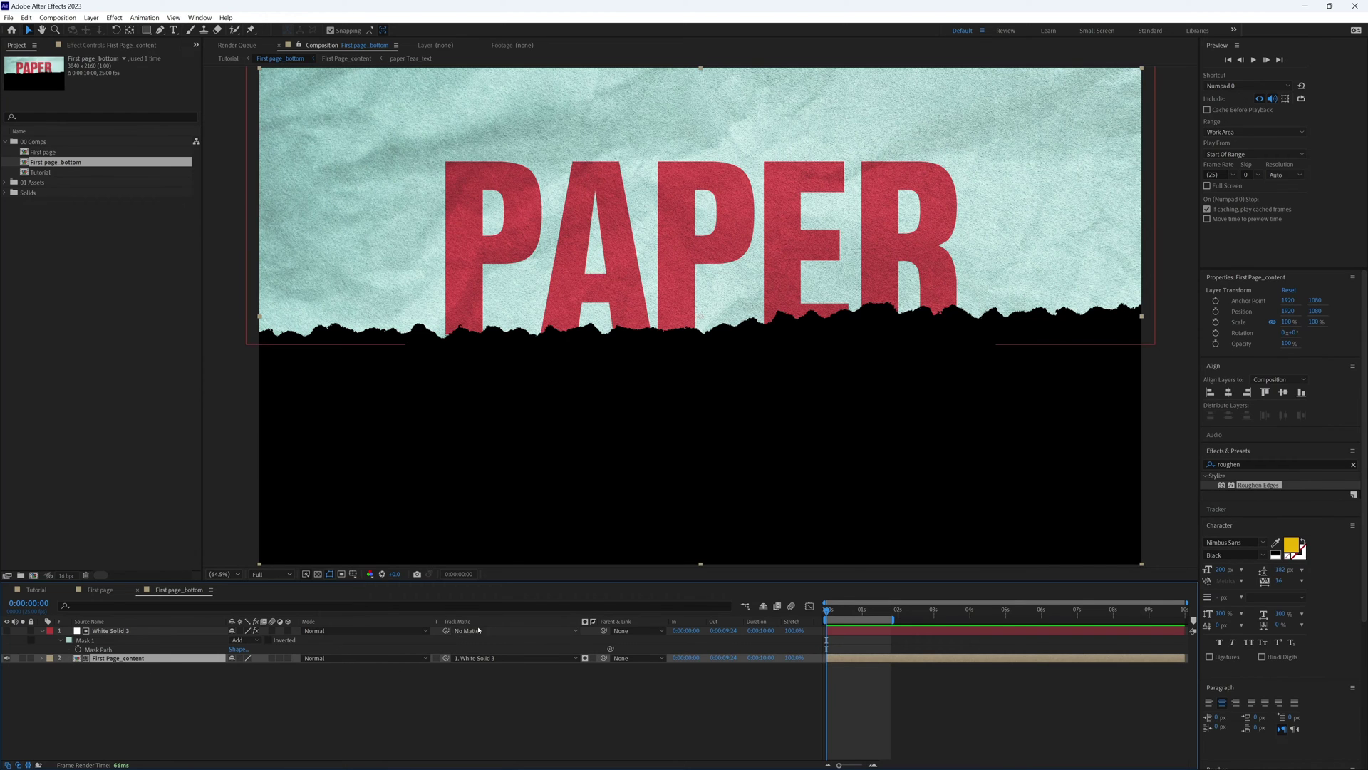
{"action": "left_click", "coordinate": [592, 658]}
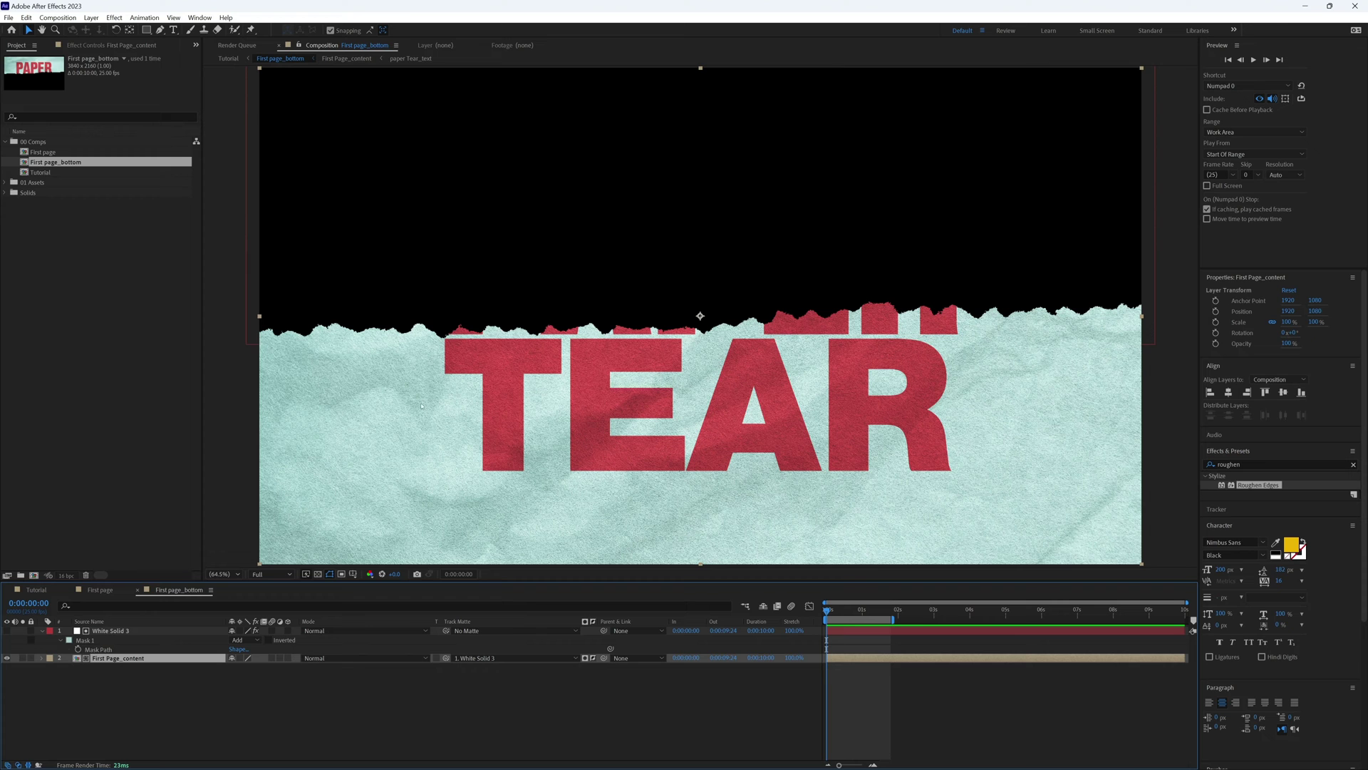
Step: Back in Tutorial, solo First page and First page_bottom in turn, then select First page_bottom
{"action": "left_click", "coordinate": [41, 592]}
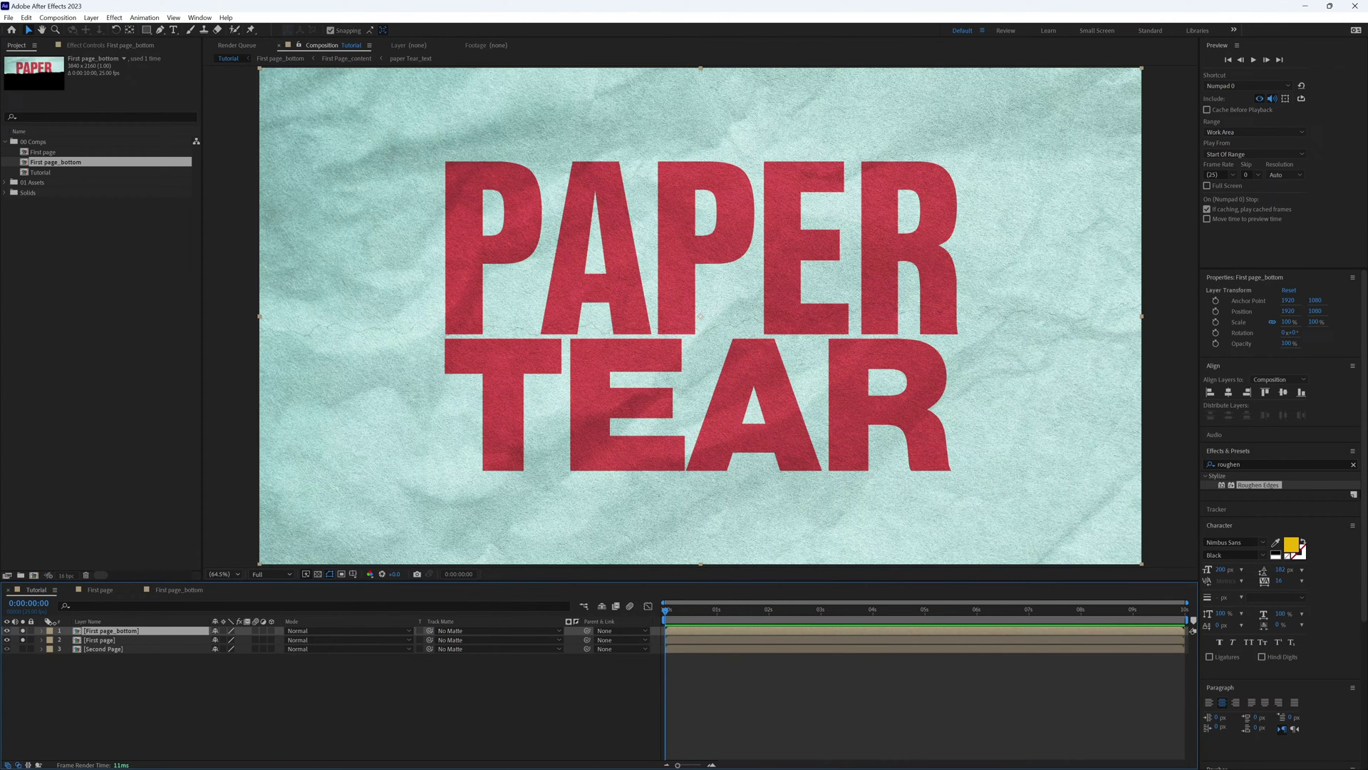
{"action": "left_click", "coordinate": [23, 631]}
{"action": "left_click", "coordinate": [23, 631]}
{"action": "left_click", "coordinate": [23, 640]}
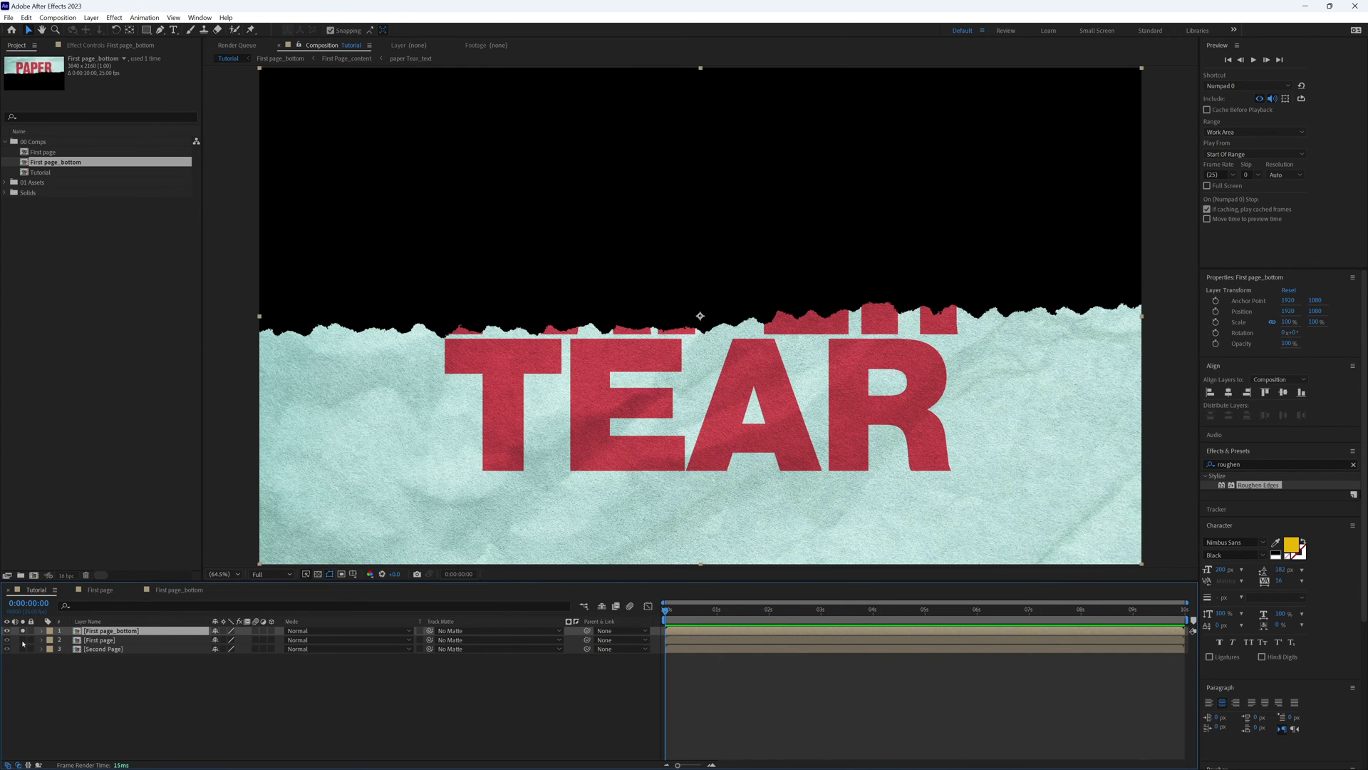
{"action": "left_click", "coordinate": [23, 640]}
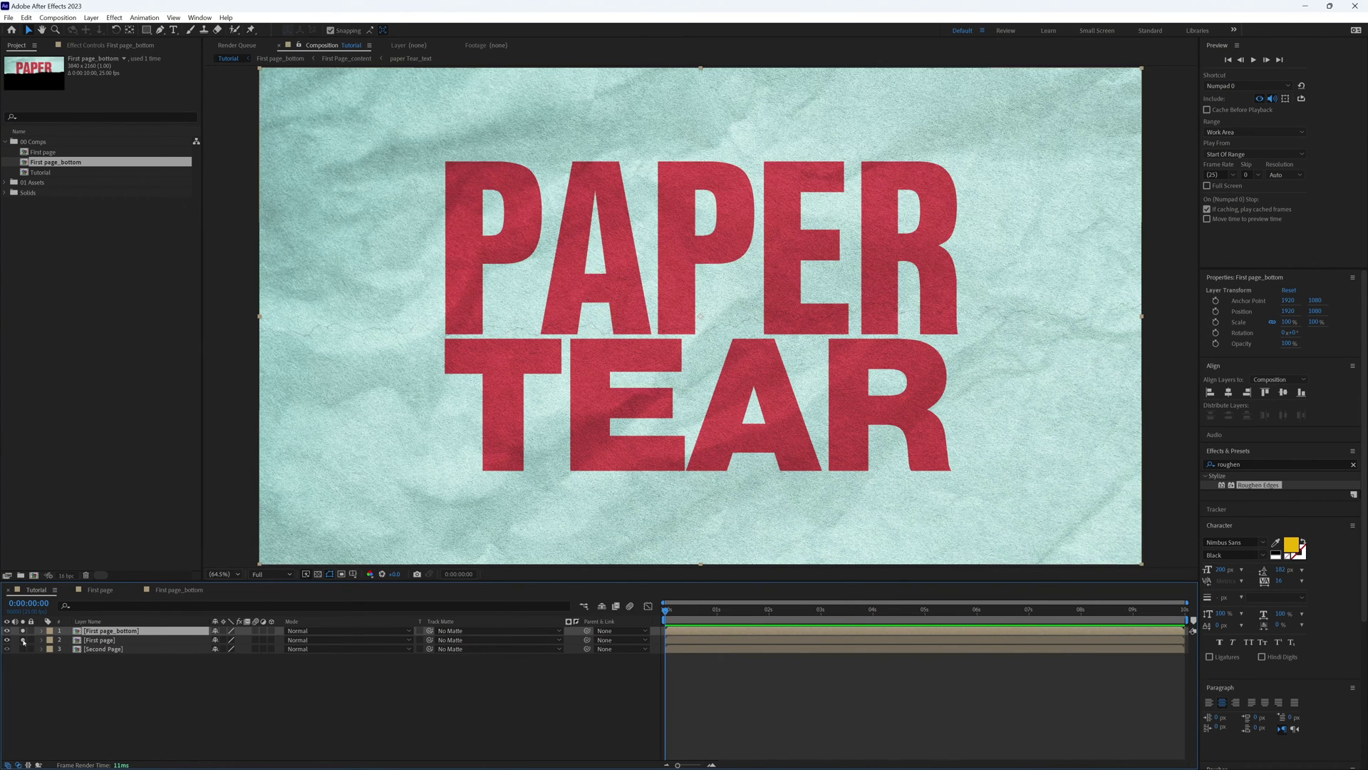
{"action": "key", "text": "F2"}
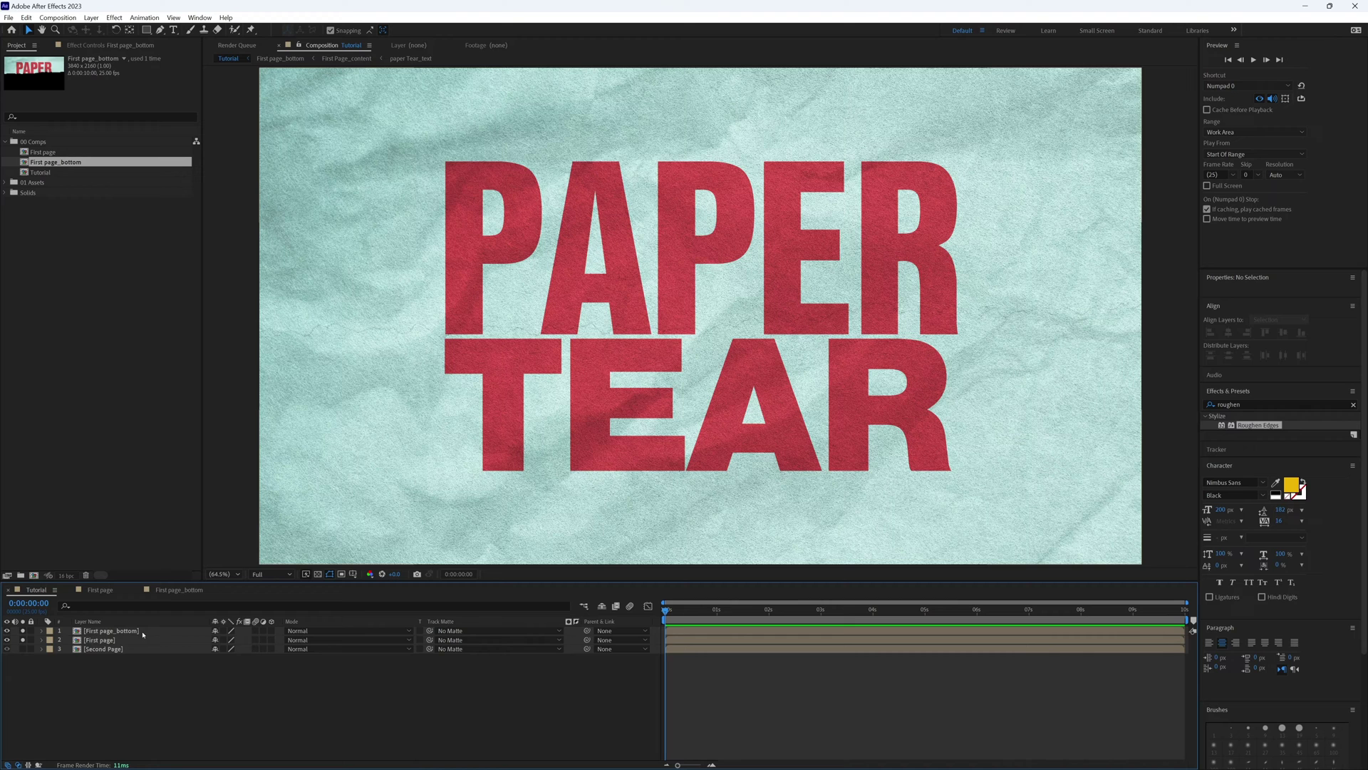
{"action": "left_click", "coordinate": [140, 631]}
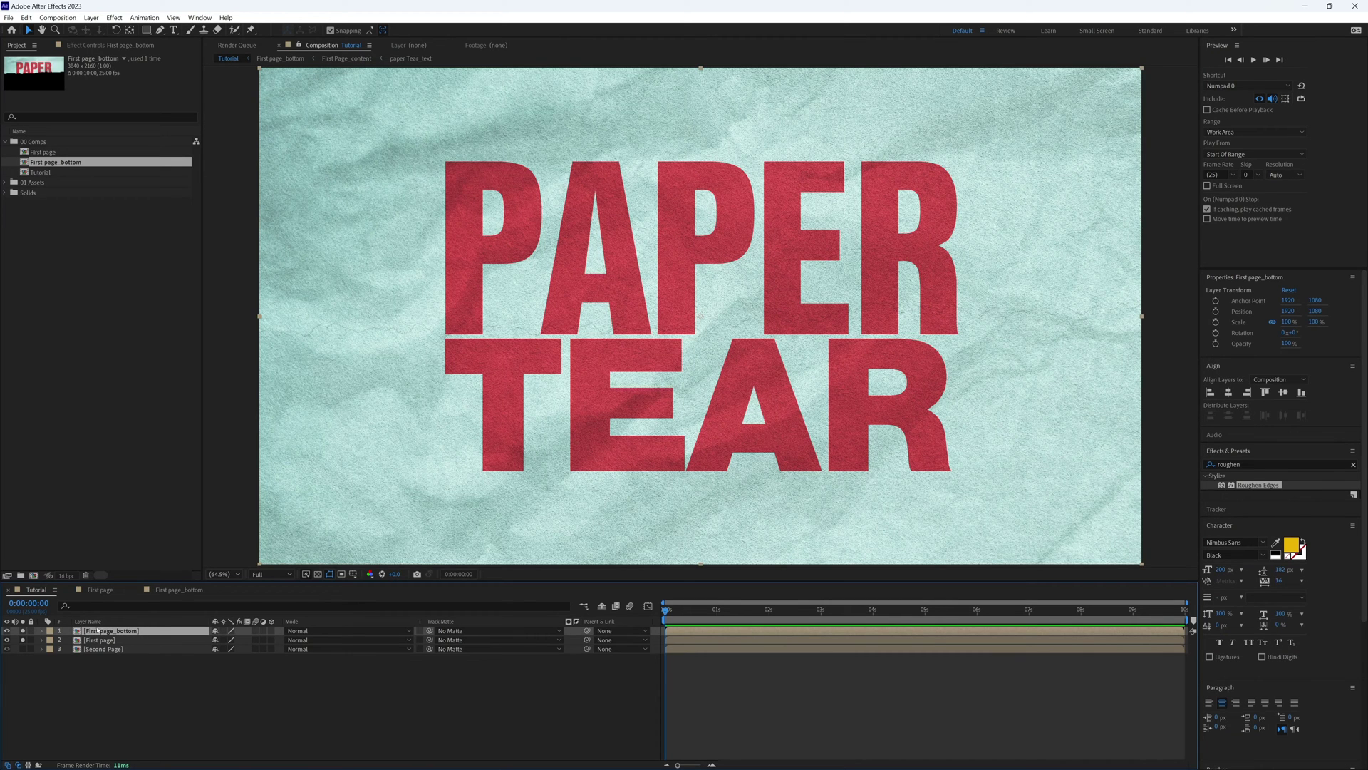
Step: Apply CC Page Turn to First page_bottom with Back Opacity 100 and Controls at Top Left Corner
{"action": "left_click", "coordinate": [1353, 464]}
{"action": "type", "text": "page turn"}
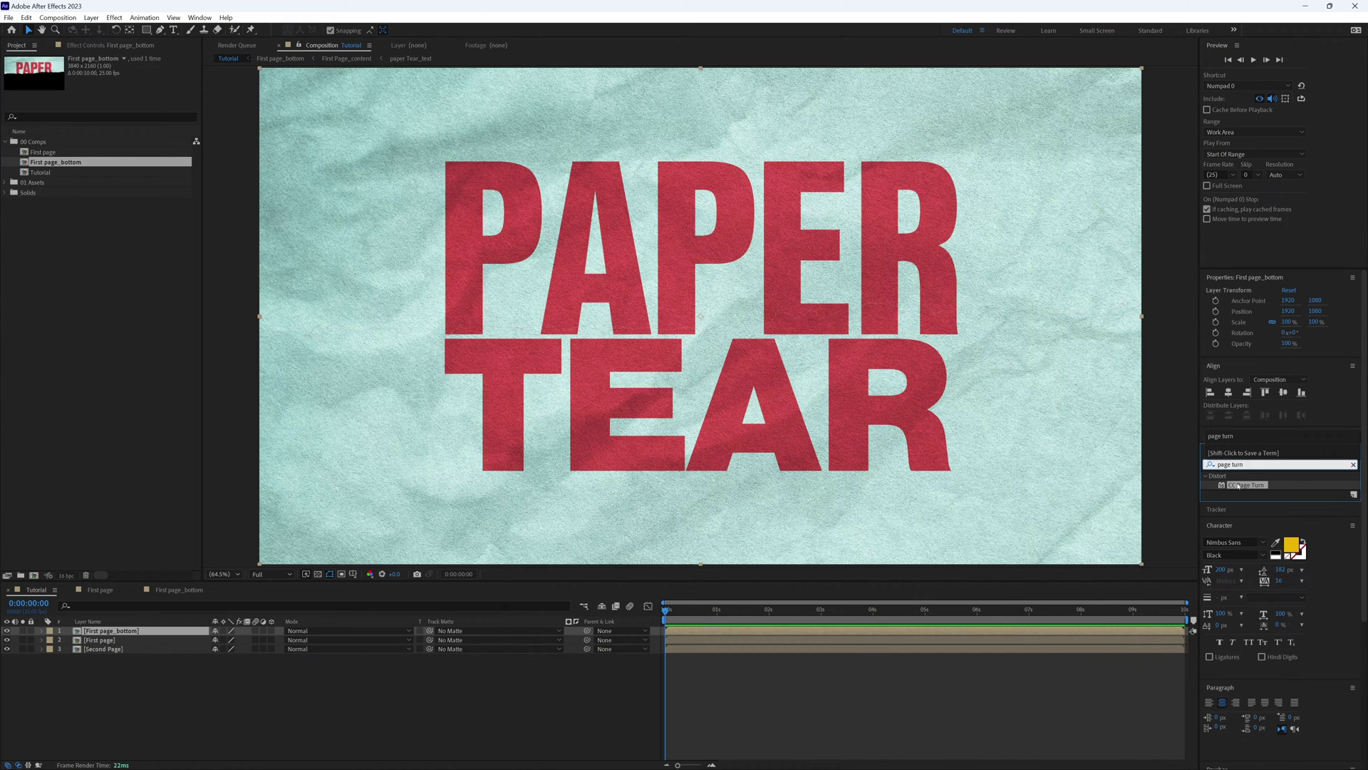
{"action": "left_click_drag", "start_coordinate": [1249, 487], "coordinate": [151, 633]}
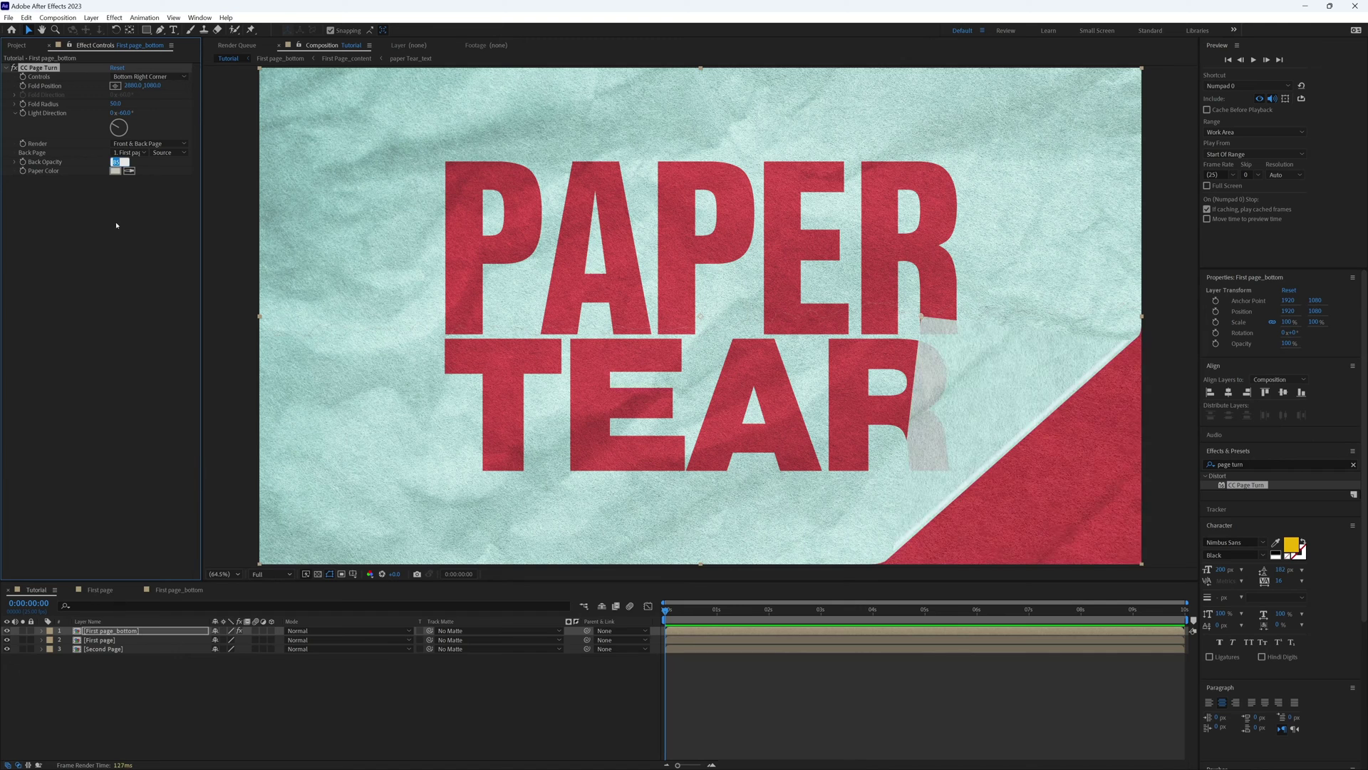
{"action": "left_click", "coordinate": [118, 162]}
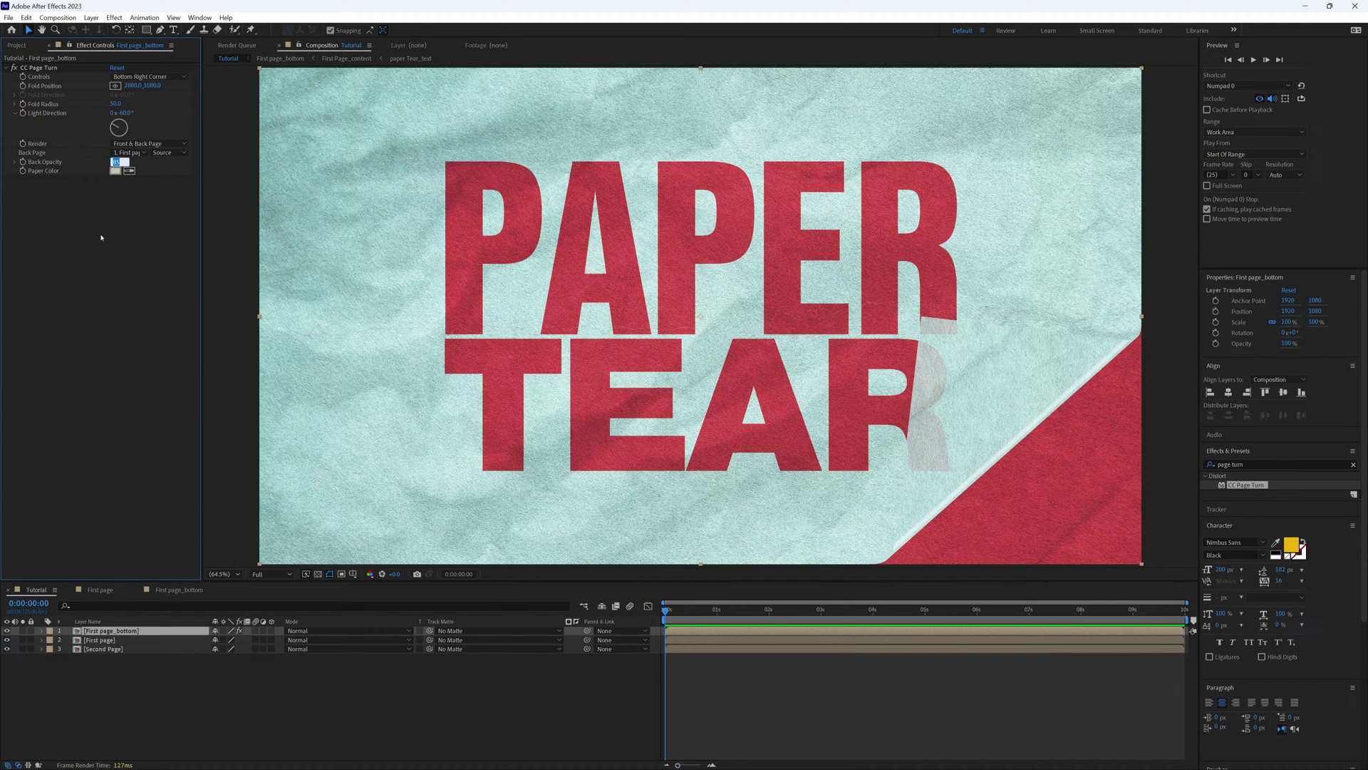
{"action": "type", "text": "100"}
{"action": "key", "text": "Return"}
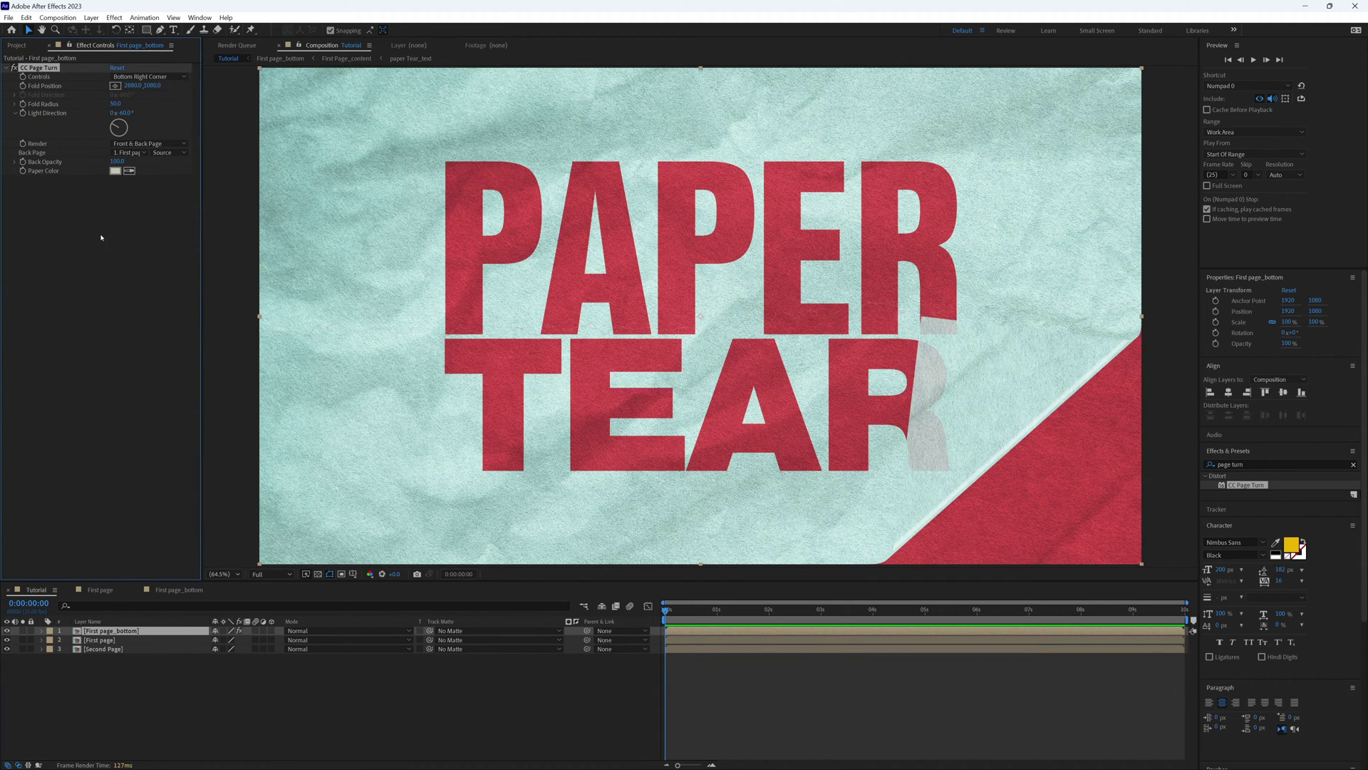
{"action": "left_click", "coordinate": [238, 164]}
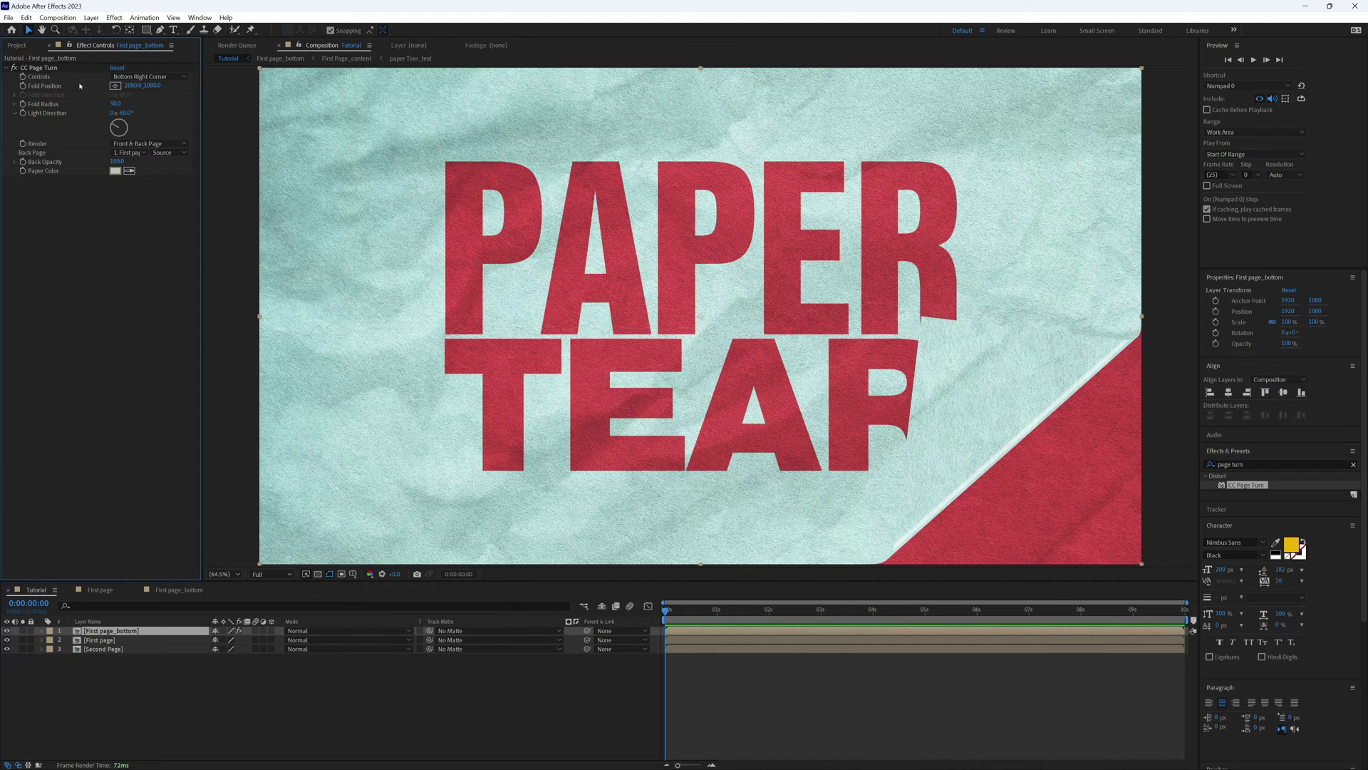
{"action": "left_click", "coordinate": [168, 78]}
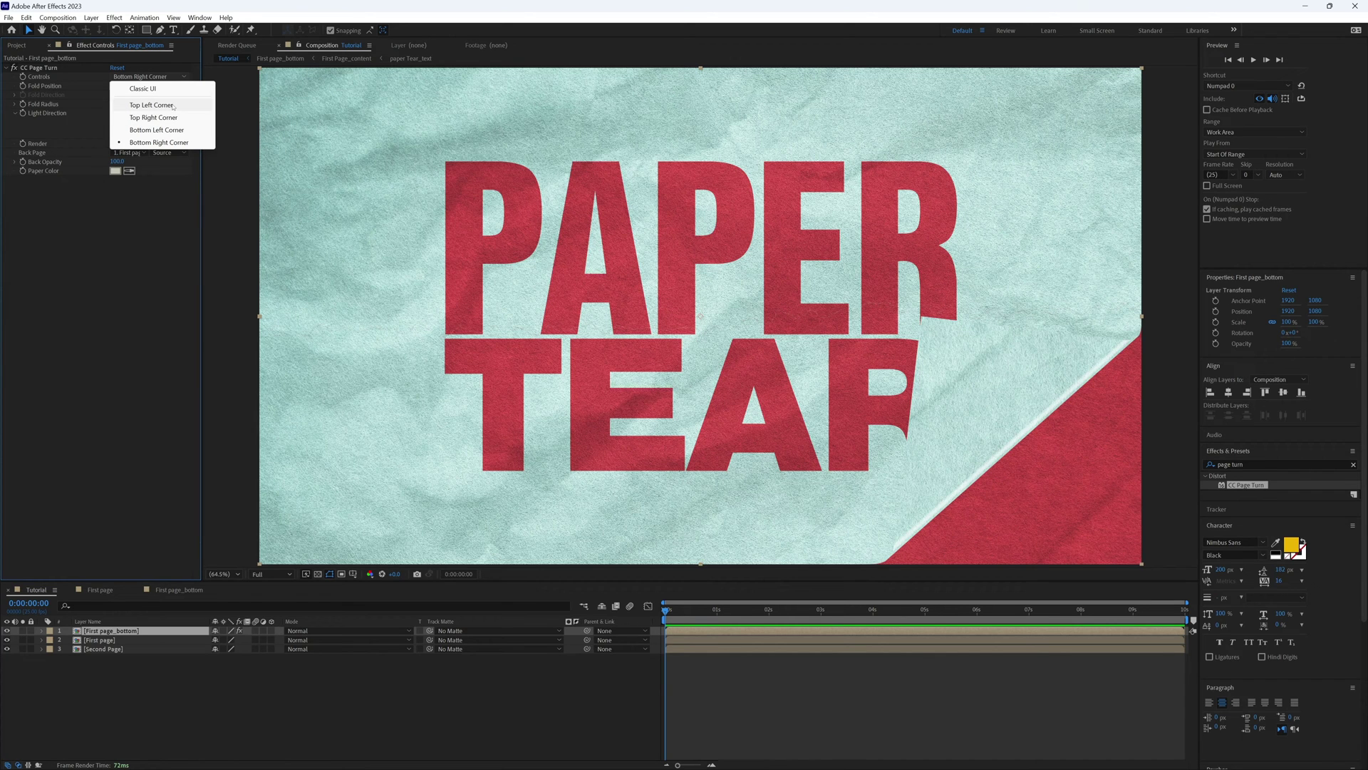
{"action": "left_click", "coordinate": [170, 106]}
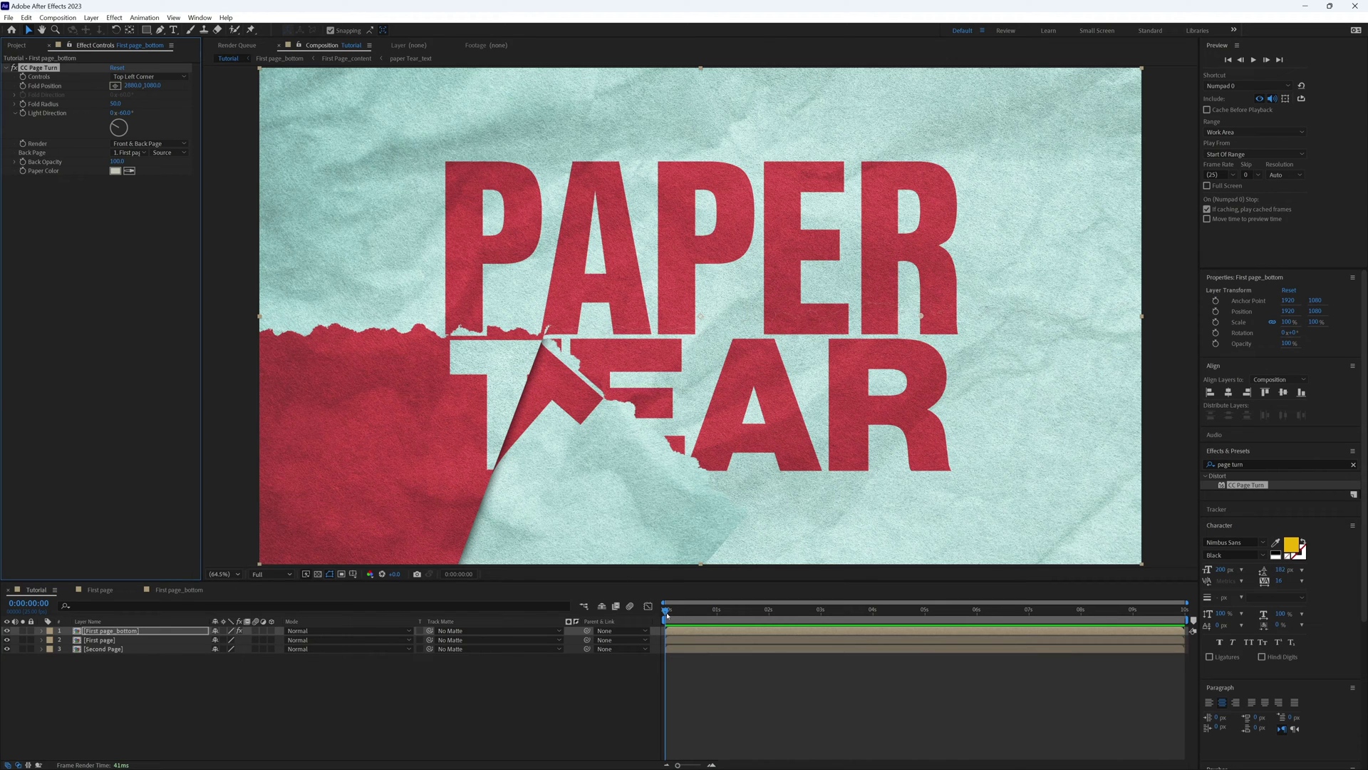
Step: Place the CC Page Turn fold, then at 2 seconds drag it past the top-right to uncover TEAR
{"action": "left_click", "coordinate": [22, 87]}
{"action": "key", "text": "comma"}
{"action": "left_click", "coordinate": [114, 86]}
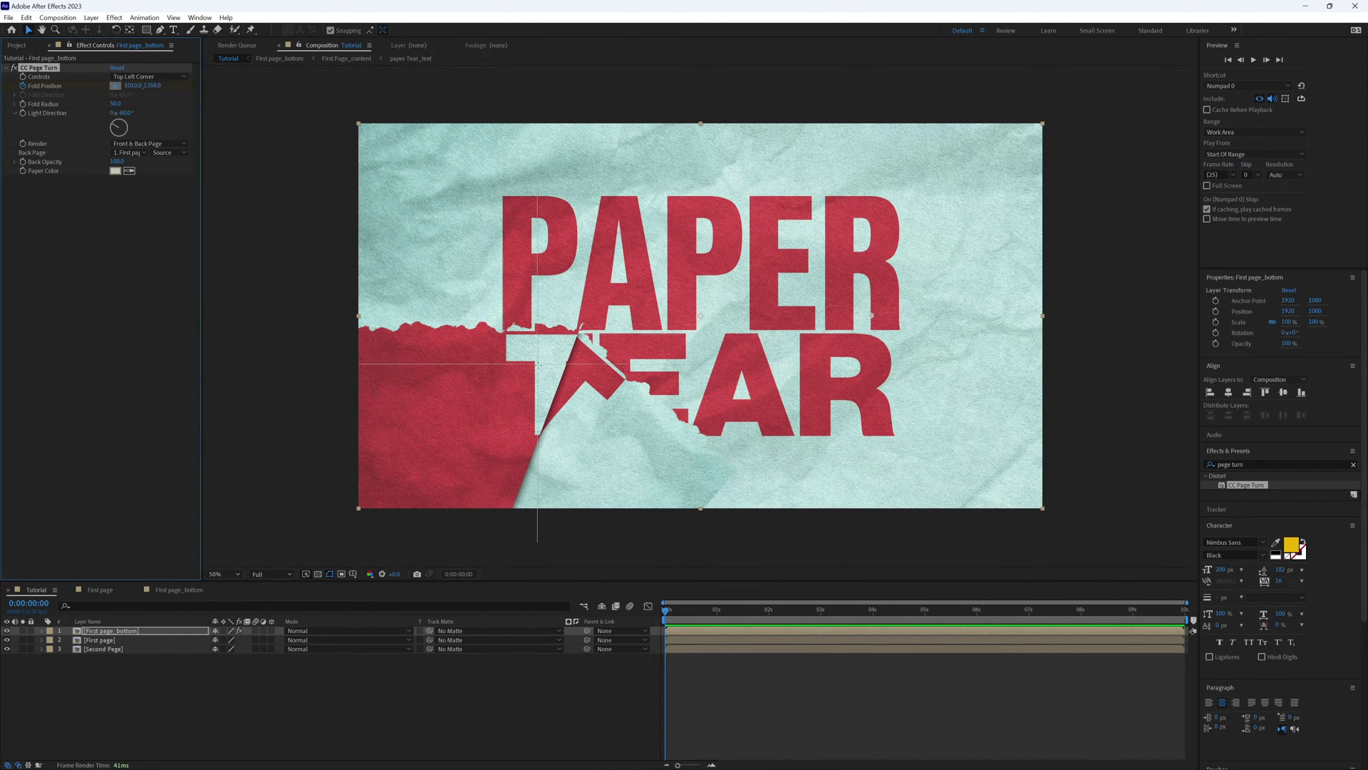
{"action": "left_click", "coordinate": [553, 373]}
{"action": "left_click_drag", "start_coordinate": [553, 374], "coordinate": [525, 360]}
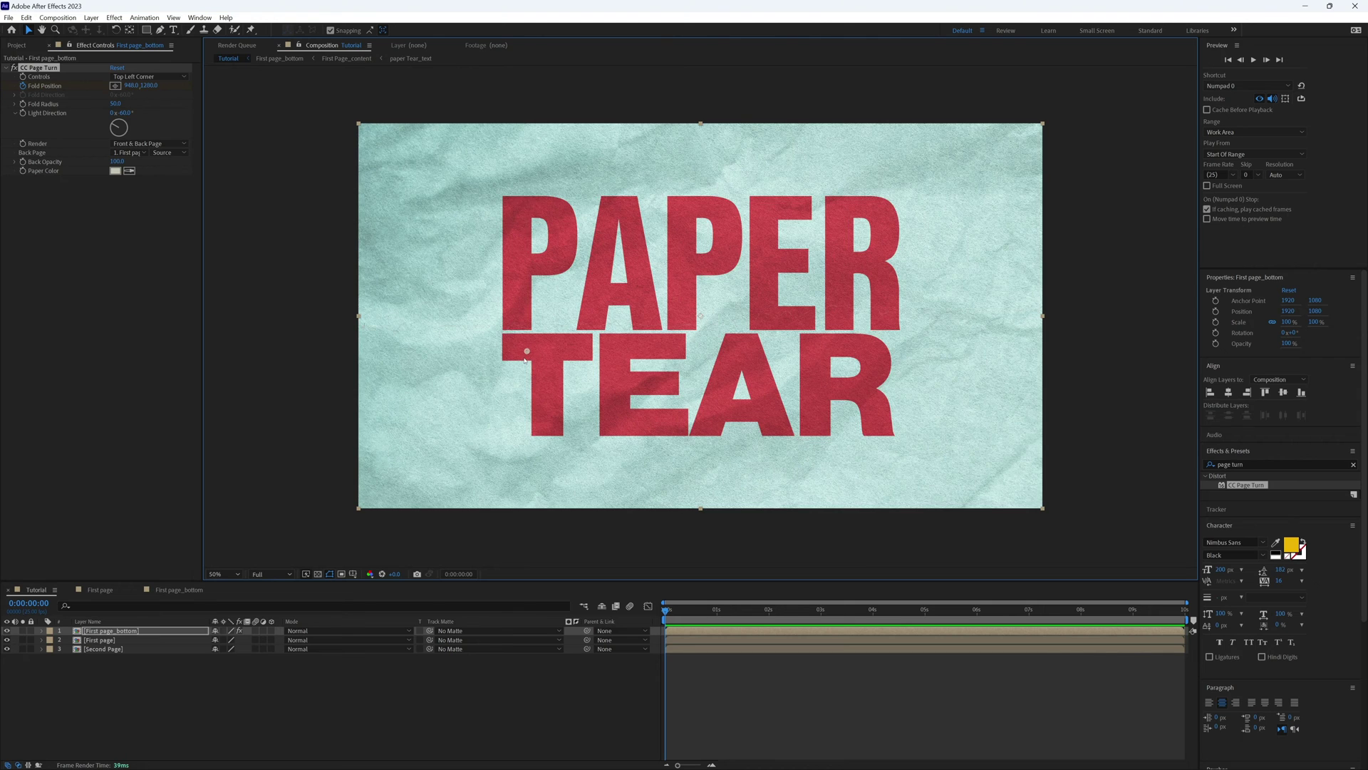
{"action": "left_click_drag", "start_coordinate": [666, 610], "coordinate": [770, 627]}
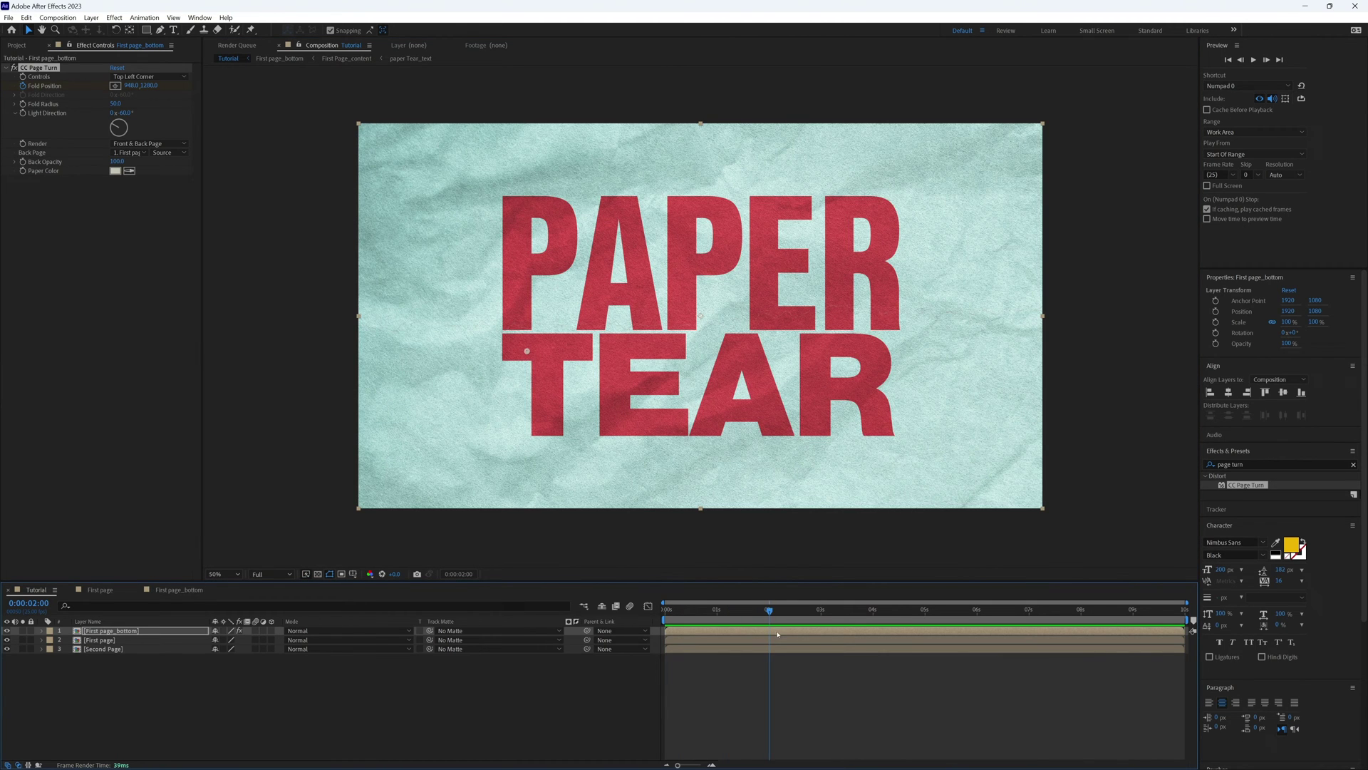
{"action": "left_click_drag", "start_coordinate": [528, 352], "coordinate": [1148, 251]}
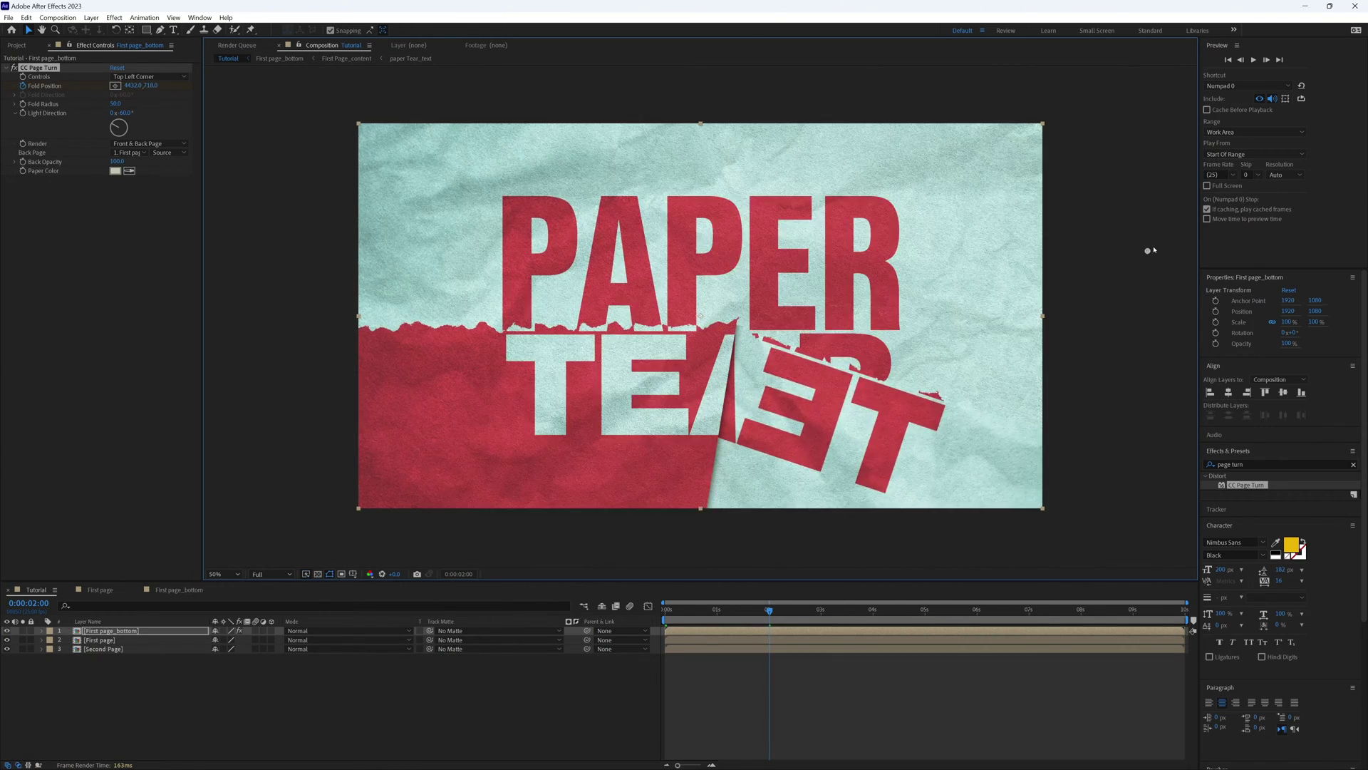
{"action": "key", "text": "comma"}
{"action": "left_click_drag", "start_coordinate": [925, 285], "coordinate": [1203, 245]}
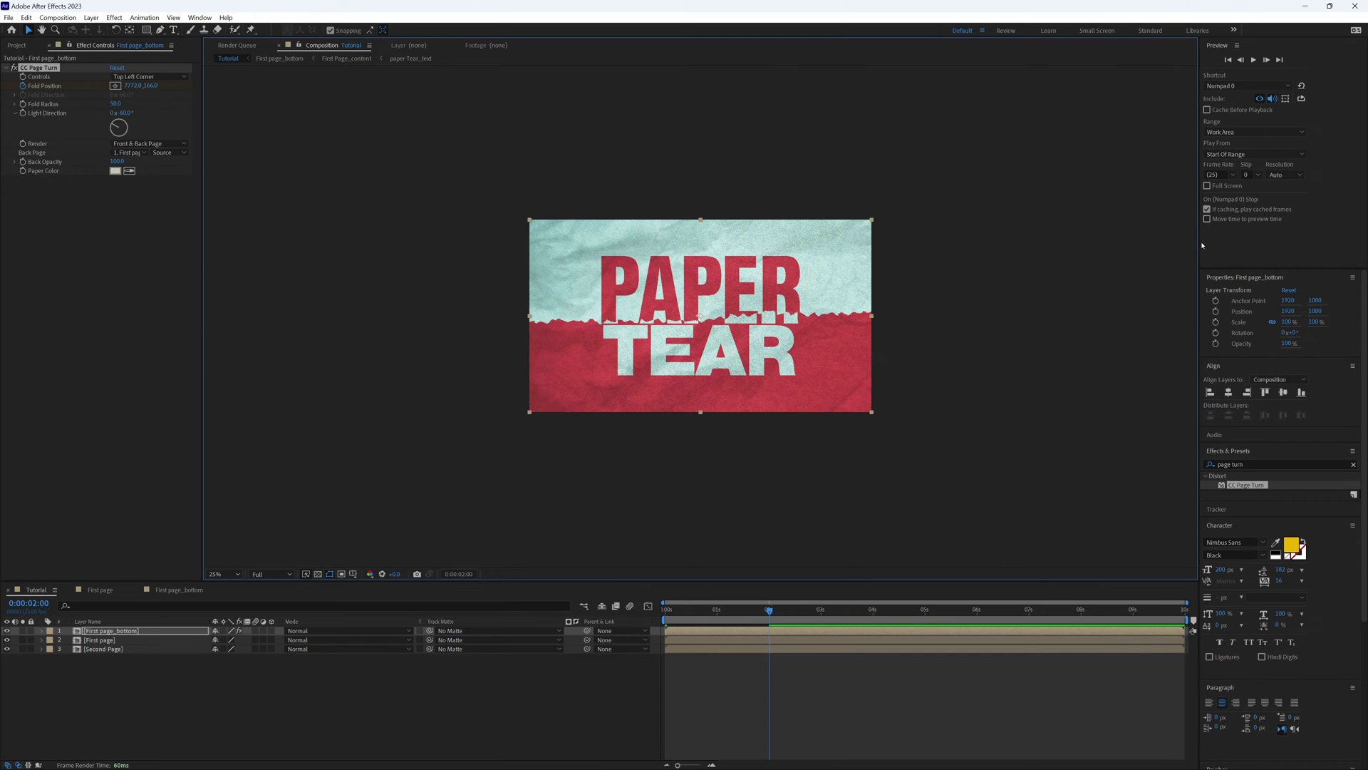
Step: End the work area at 3 seconds and preview the peel animation
{"action": "left_click", "coordinate": [821, 609]}
{"action": "key", "text": "n"}
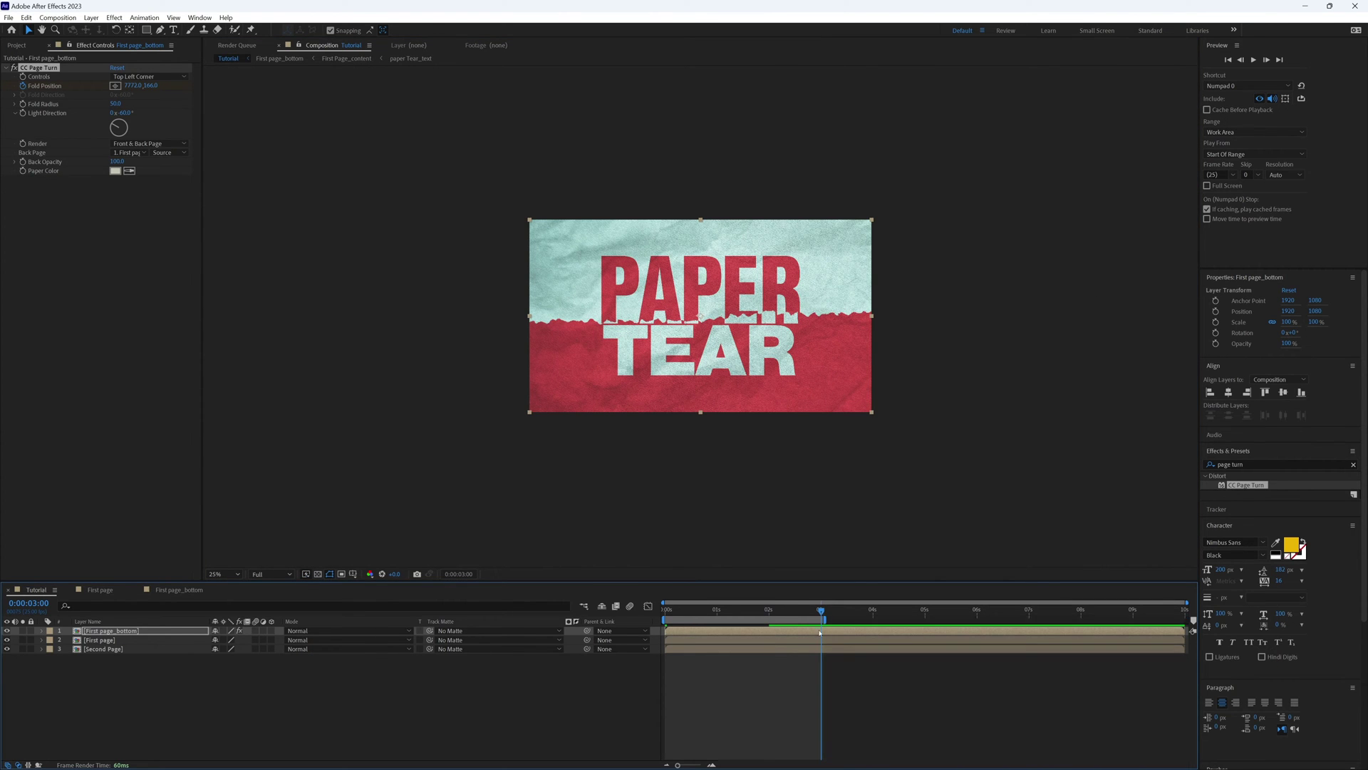
{"action": "key", "text": "space"}
{"action": "key", "text": "space"}
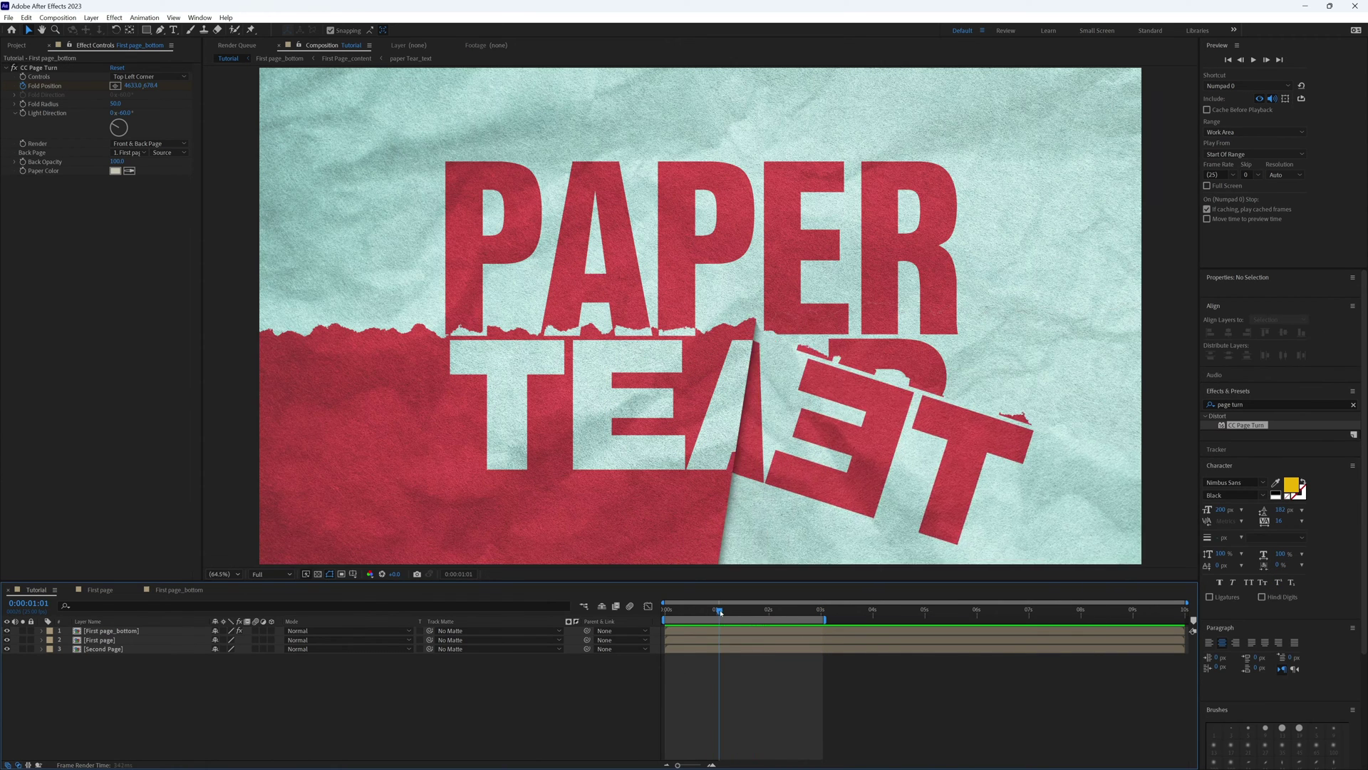
{"action": "mouse_move", "coordinate": [718, 592]}
{"action": "left_mouse_down"}
{"action": "mouse_move", "coordinate": [736, 591]}
{"action": "mouse_move", "coordinate": [720, 592]}
{"action": "left_mouse_up"}
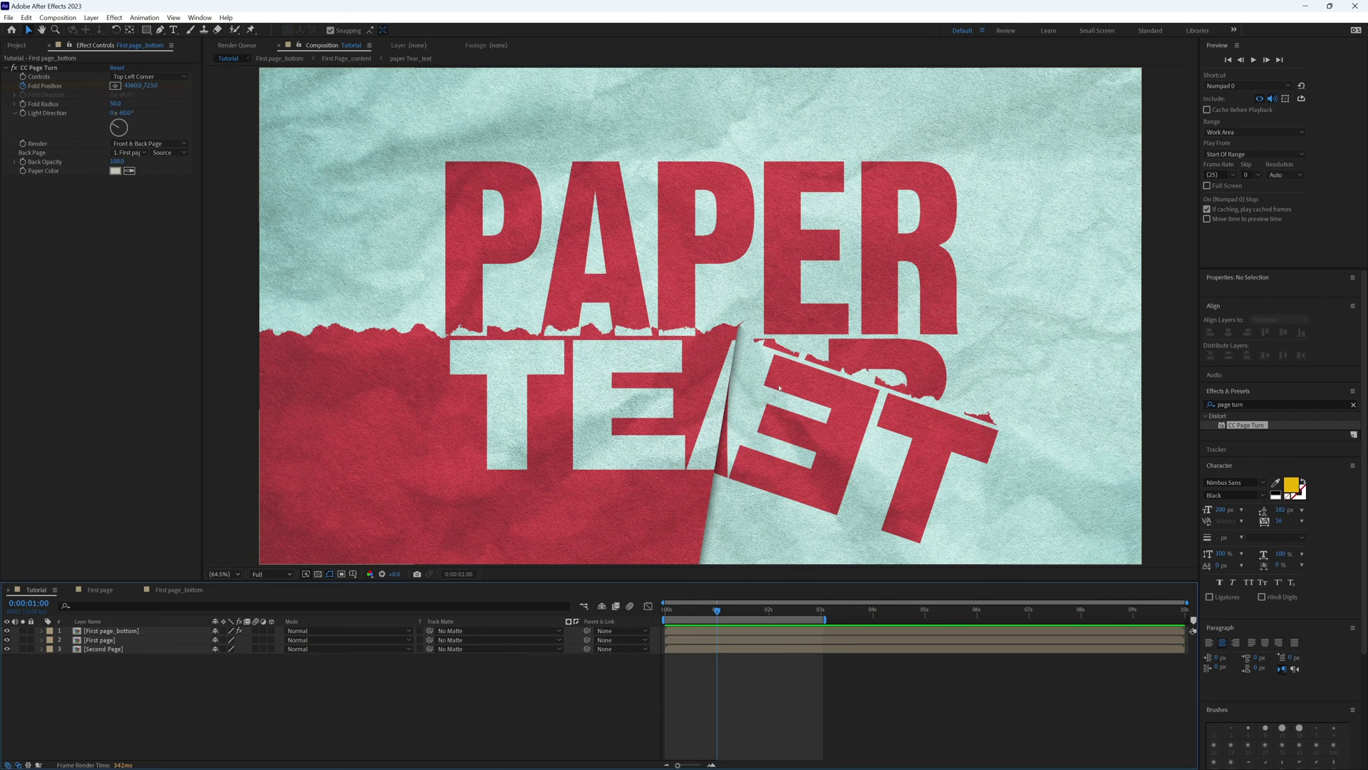
{"action": "mouse_move", "coordinate": [717, 611]}
{"action": "left_mouse_down"}
{"action": "mouse_move", "coordinate": [695, 610]}
{"action": "mouse_move", "coordinate": [720, 615]}
{"action": "left_mouse_up"}
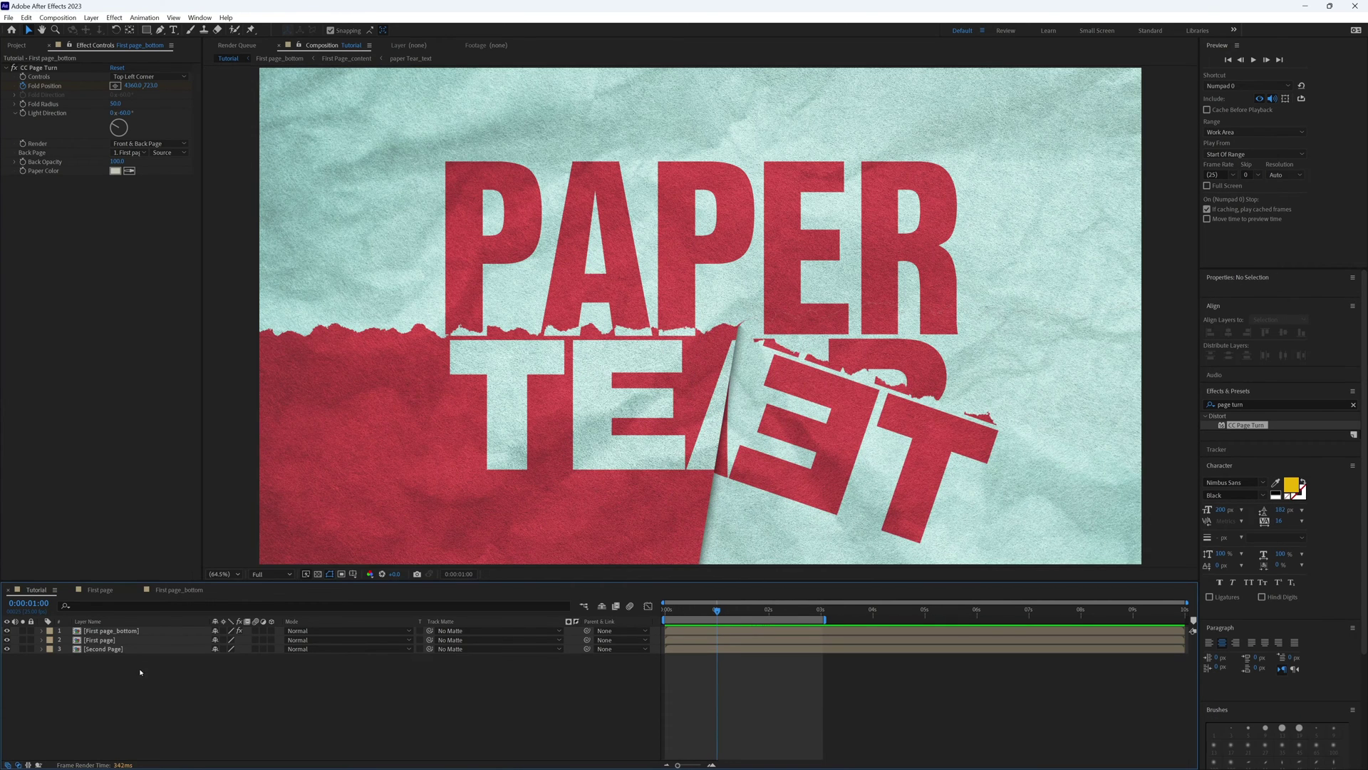
Step: Reveal First page_bottom's source comp, duplicate it, and rename the copy First page_back
{"action": "left_click", "coordinate": [114, 631]}
{"action": "right_click", "coordinate": [135, 630]}
{"action": "mouse_move", "coordinate": [222, 519]}
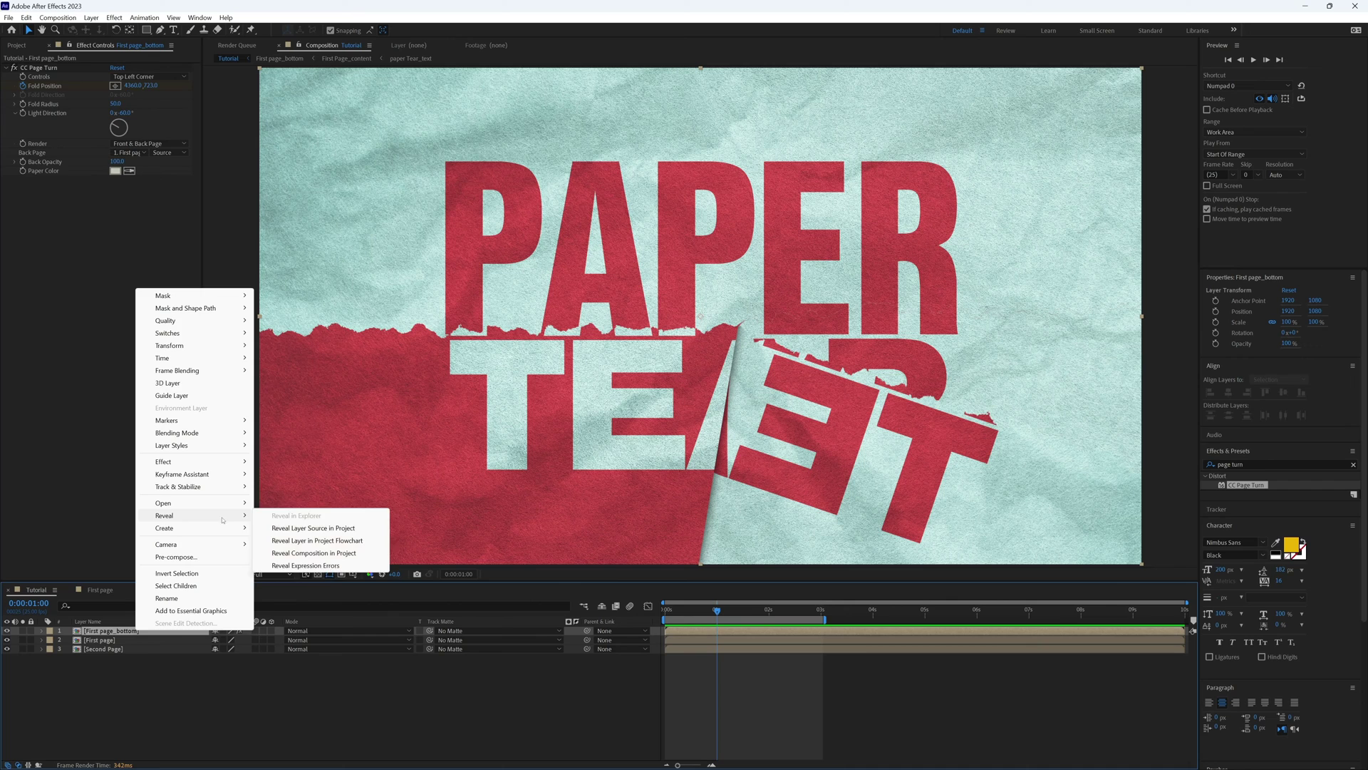
{"action": "left_click", "coordinate": [299, 529]}
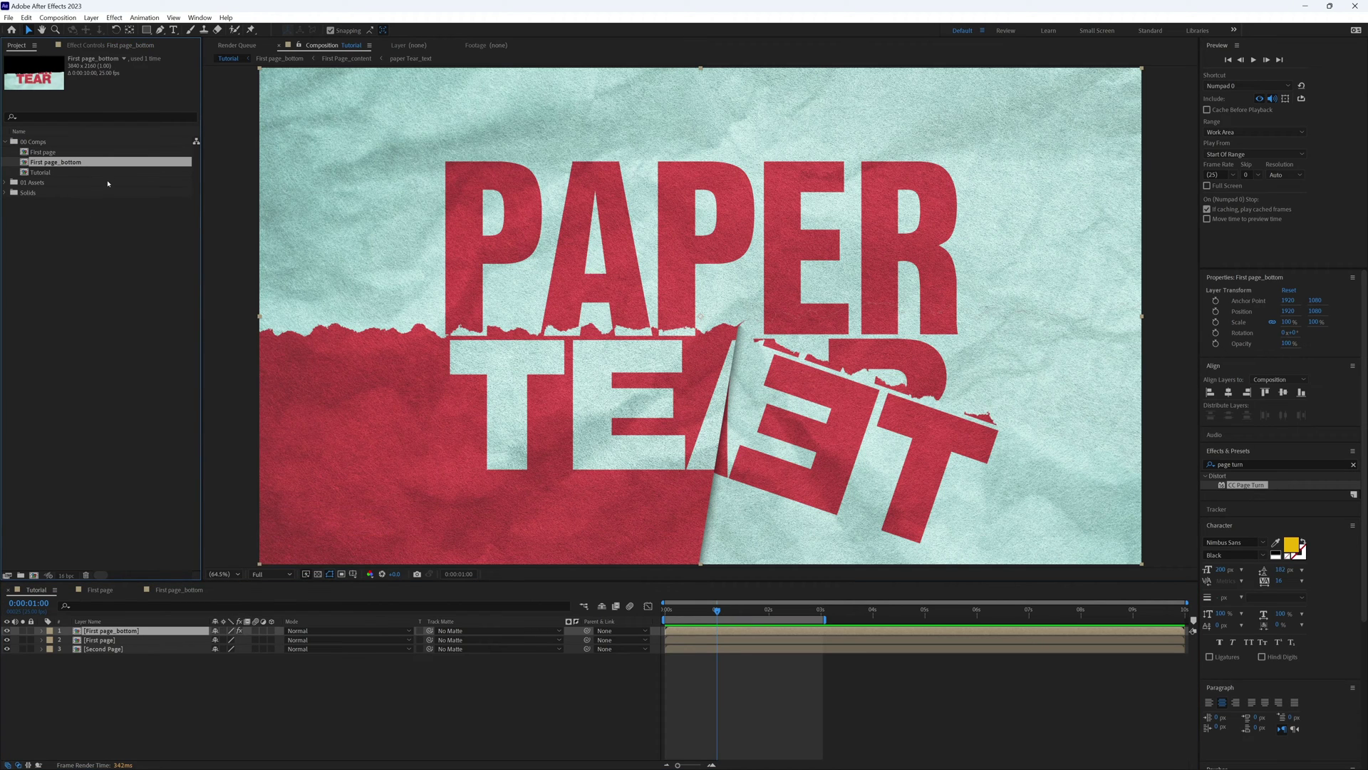
{"action": "key", "text": "ctrl+d"}
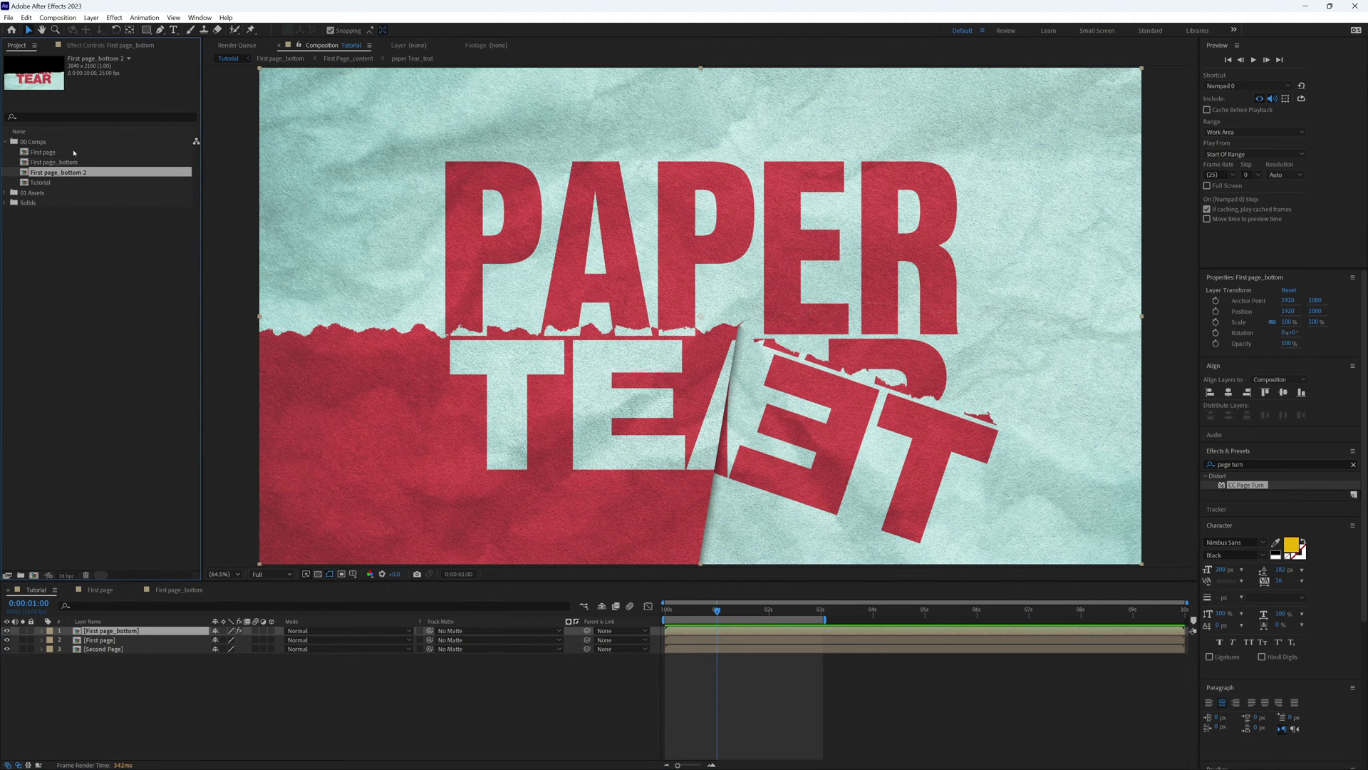
{"action": "key", "text": "Return"}
{"action": "key", "text": "End"}
{"action": "key", "text": "shift+Left"}
{"action": "key", "text": "shift+Left"}
{"action": "key", "text": "shift+Left"}
{"action": "key", "text": "shift+Left"}
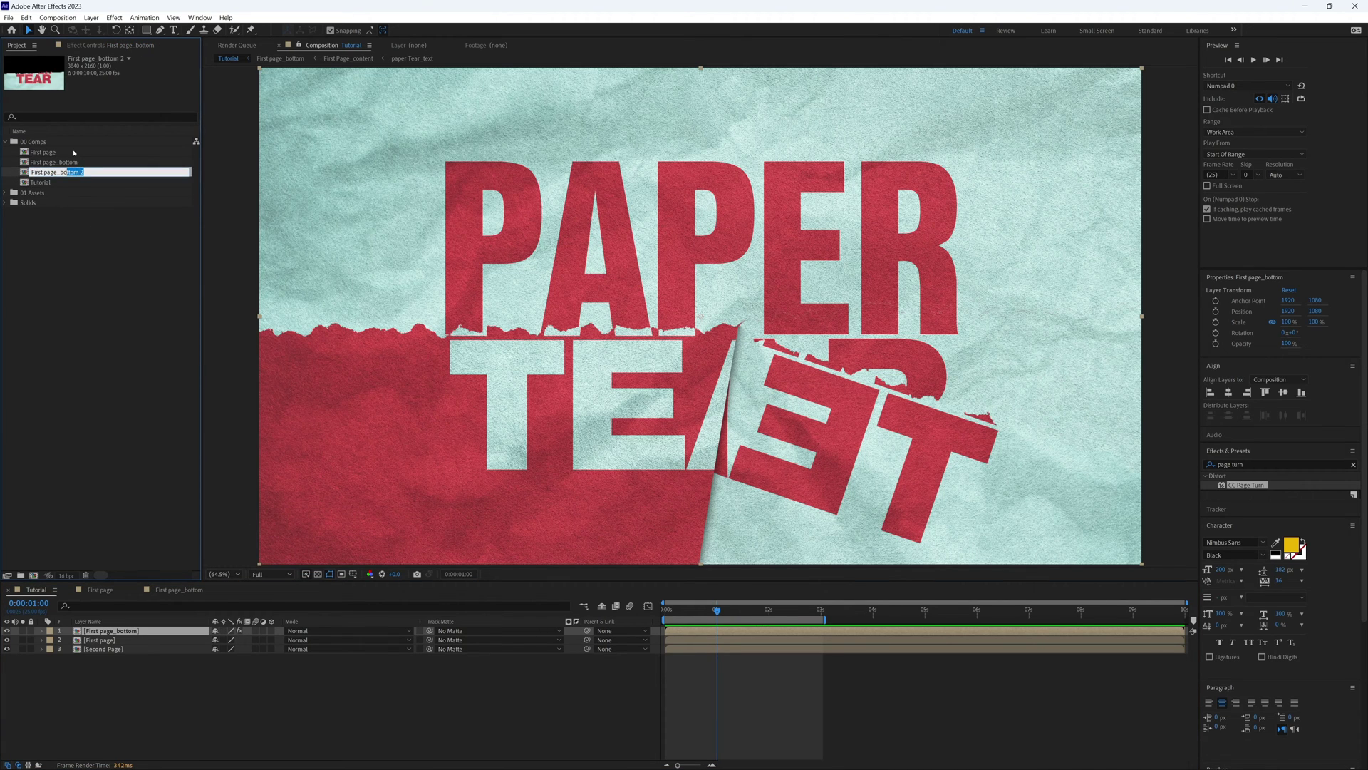
{"action": "type", "text": "ack"}
{"action": "key", "text": "Return"}
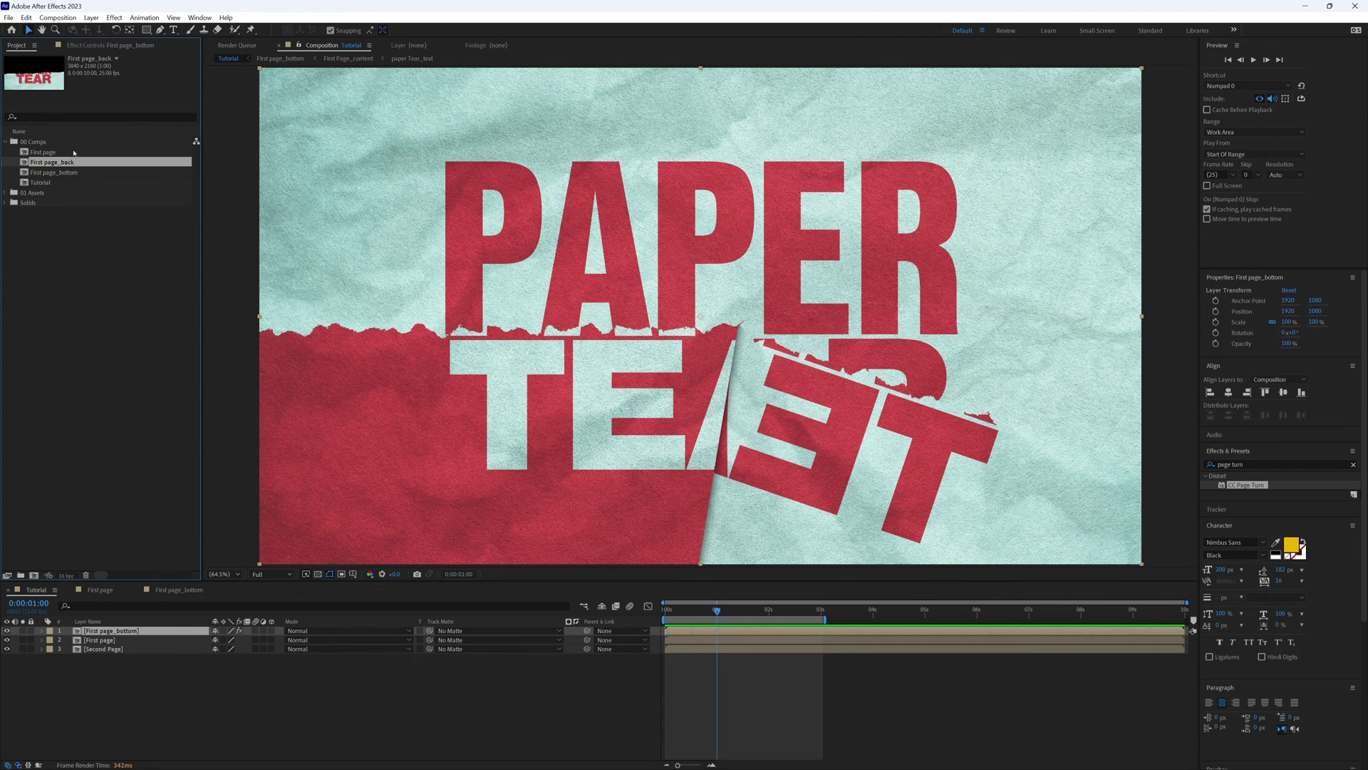
Step: Add First page_back to Tutorial and set it as CC Page Turn's Back Page
{"action": "left_click_drag", "start_coordinate": [71, 163], "coordinate": [133, 706]}
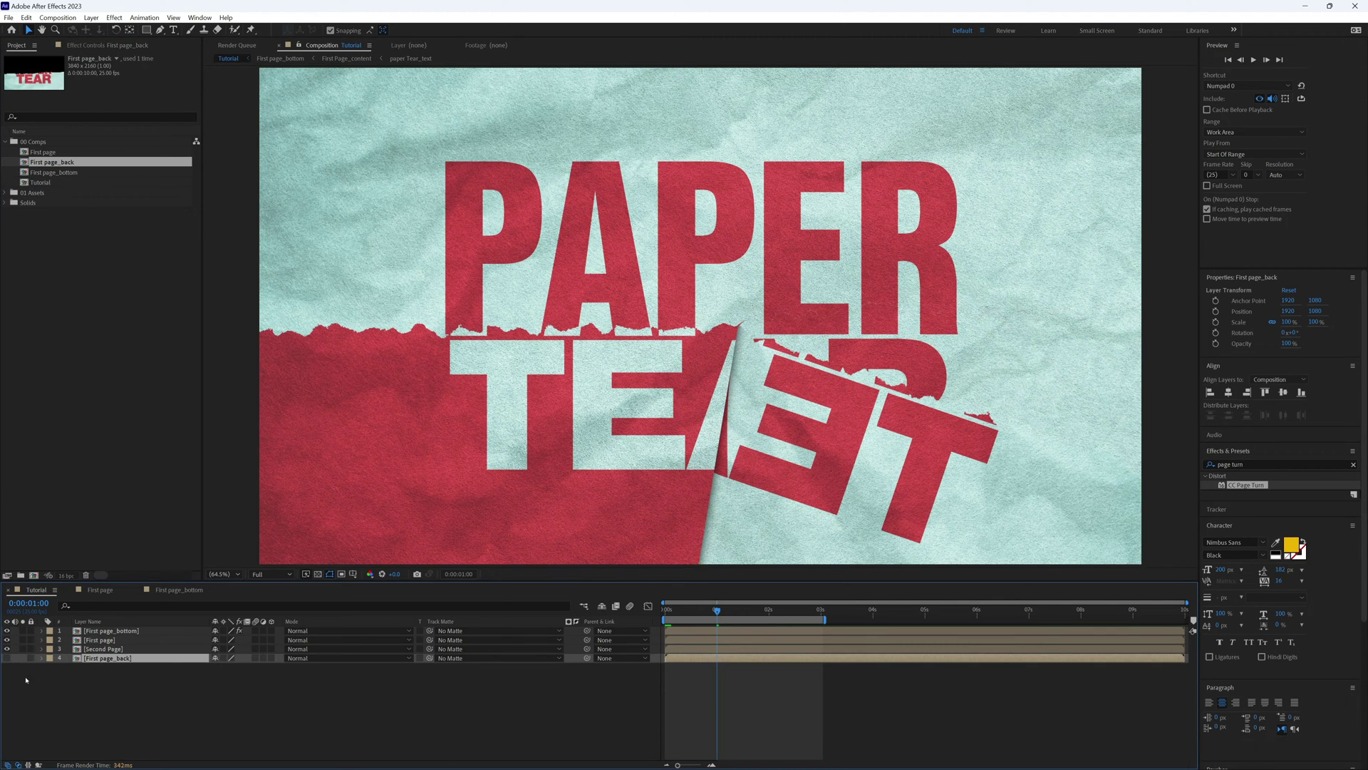
{"action": "left_click", "coordinate": [138, 631]}
{"action": "left_click", "coordinate": [104, 45]}
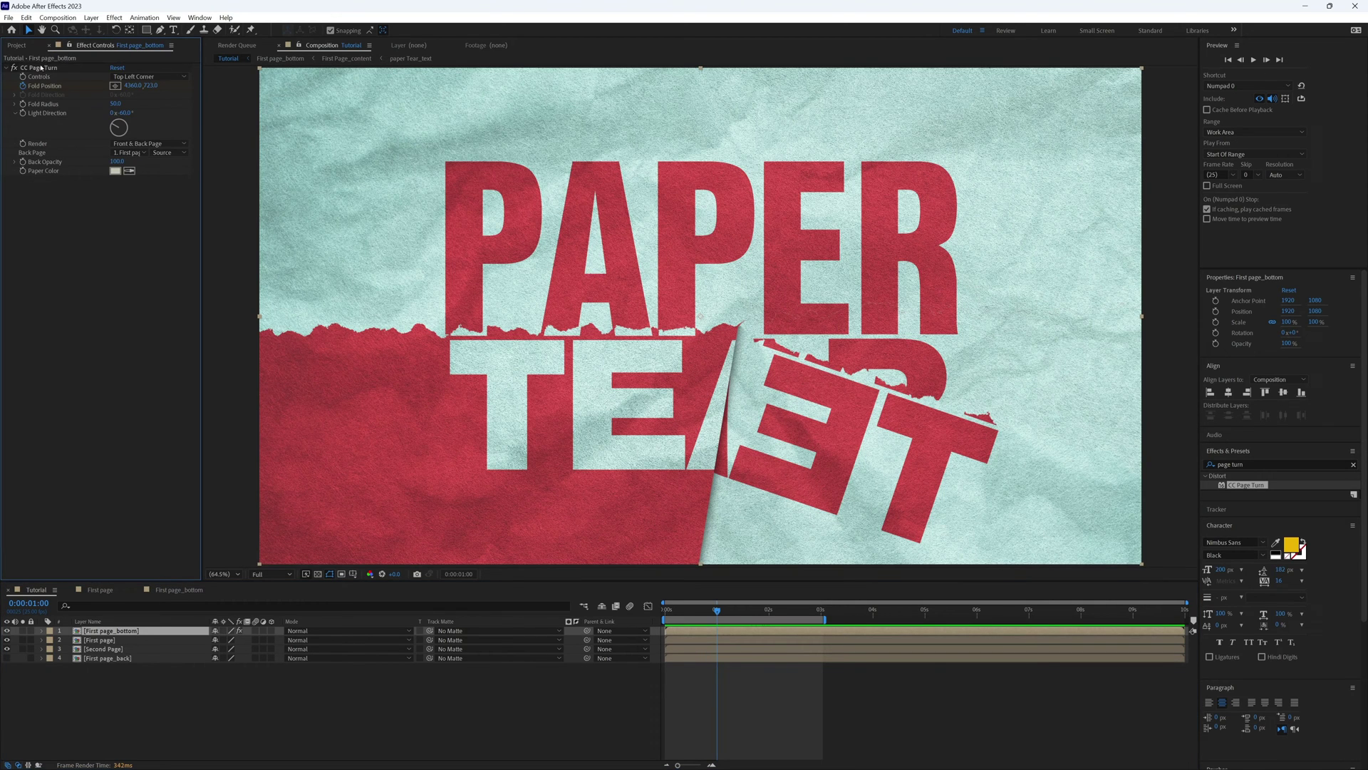
{"action": "left_click", "coordinate": [39, 67]}
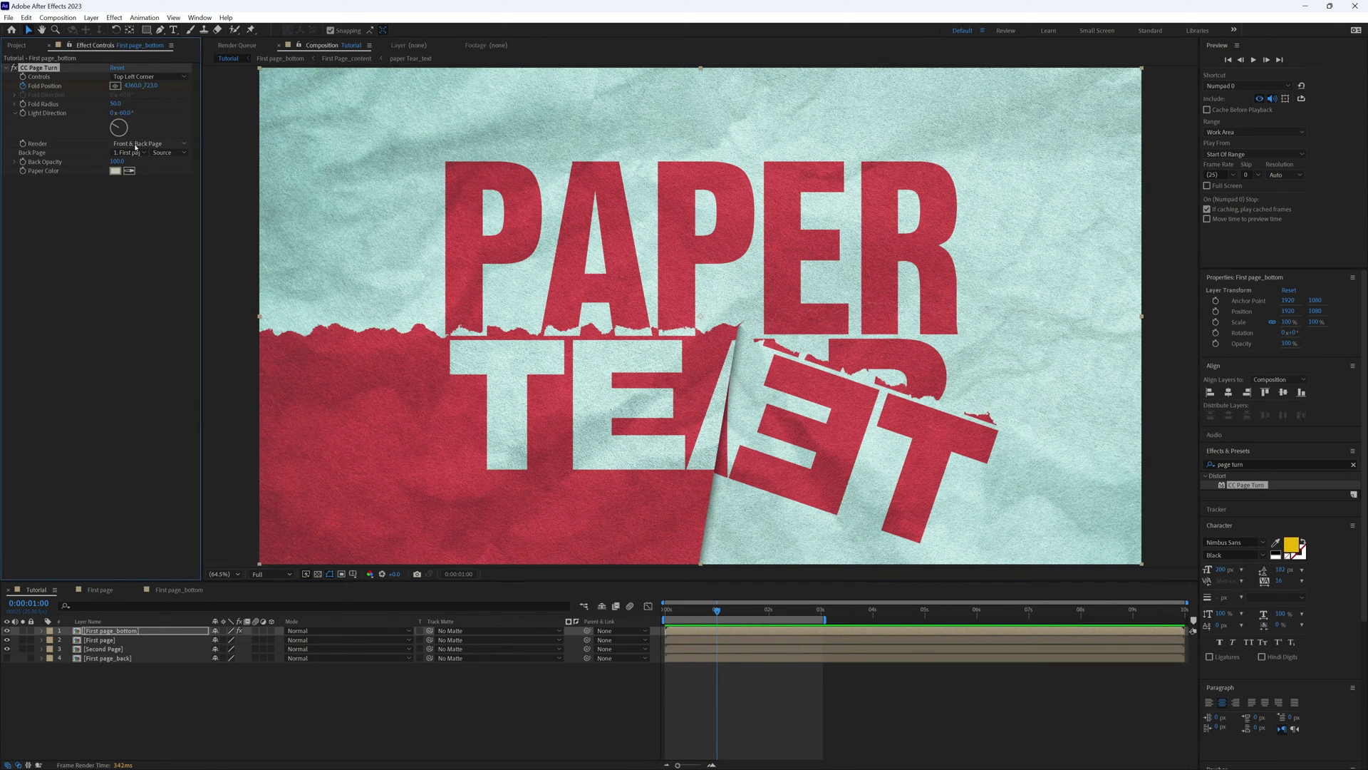
{"action": "left_click", "coordinate": [130, 154]}
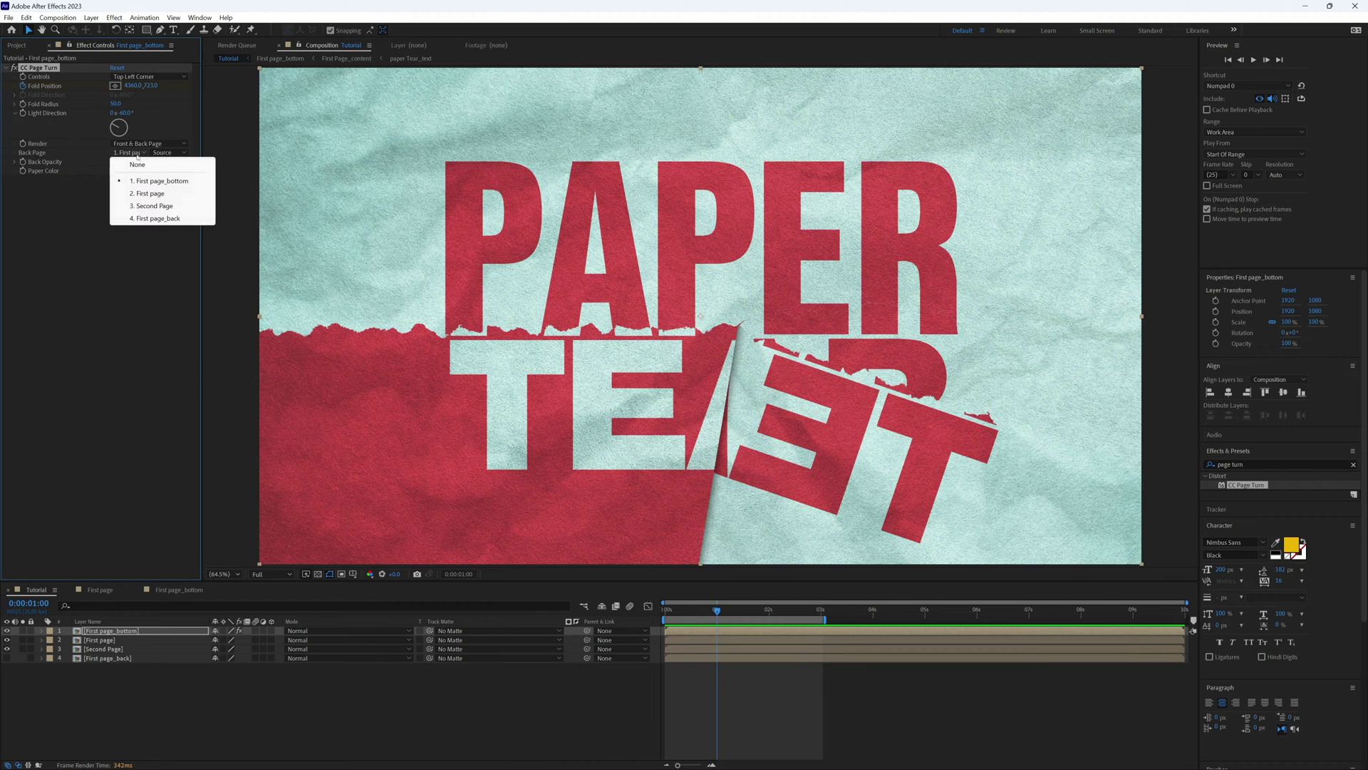
{"action": "left_click", "coordinate": [174, 218]}
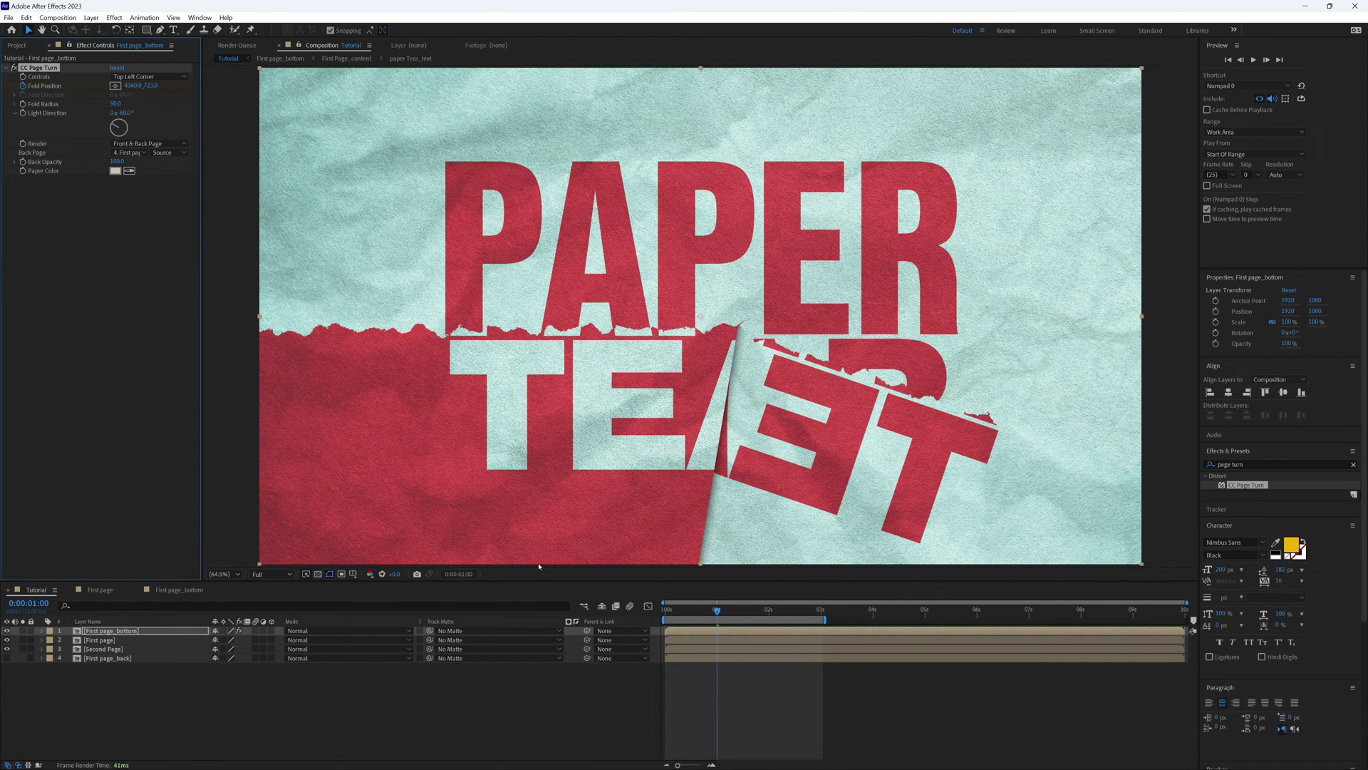
{"action": "left_click", "coordinate": [106, 659]}
Step: Inside First page_back, swap the content layer for First Page_content_back from 01 Assets, then return to Tutorial
{"action": "double_click", "coordinate": [106, 658]}
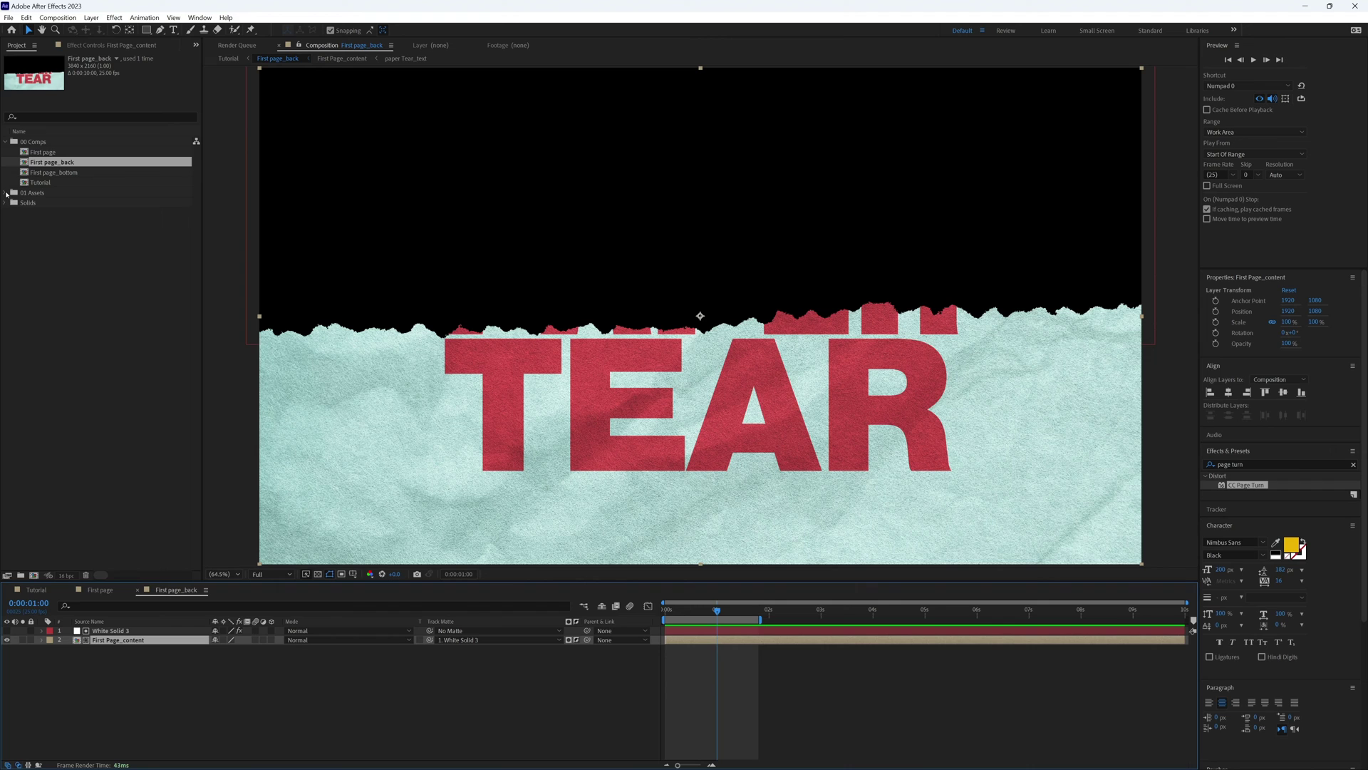
{"action": "left_click", "coordinate": [6, 193]}
{"action": "left_click_drag", "start_coordinate": [60, 203], "coordinate": [107, 641]}
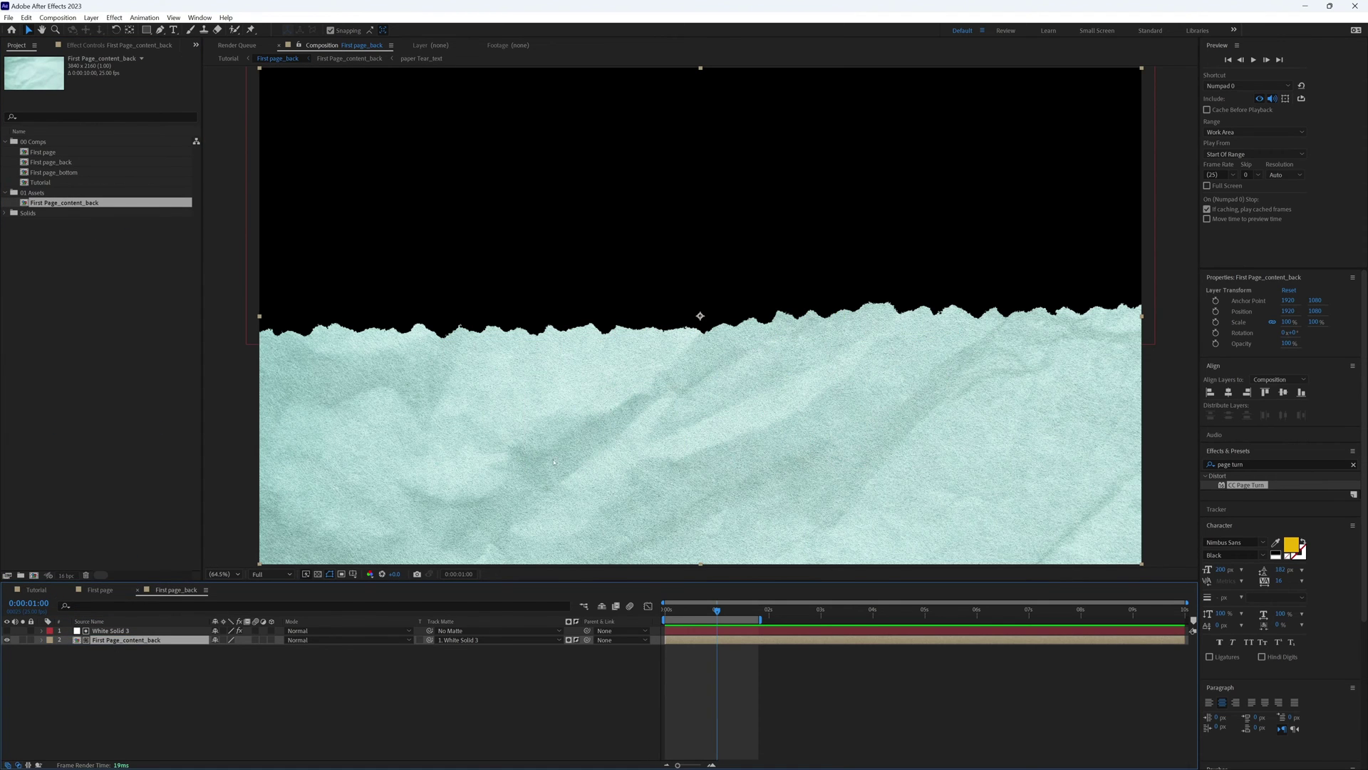
{"action": "left_click", "coordinate": [37, 590]}
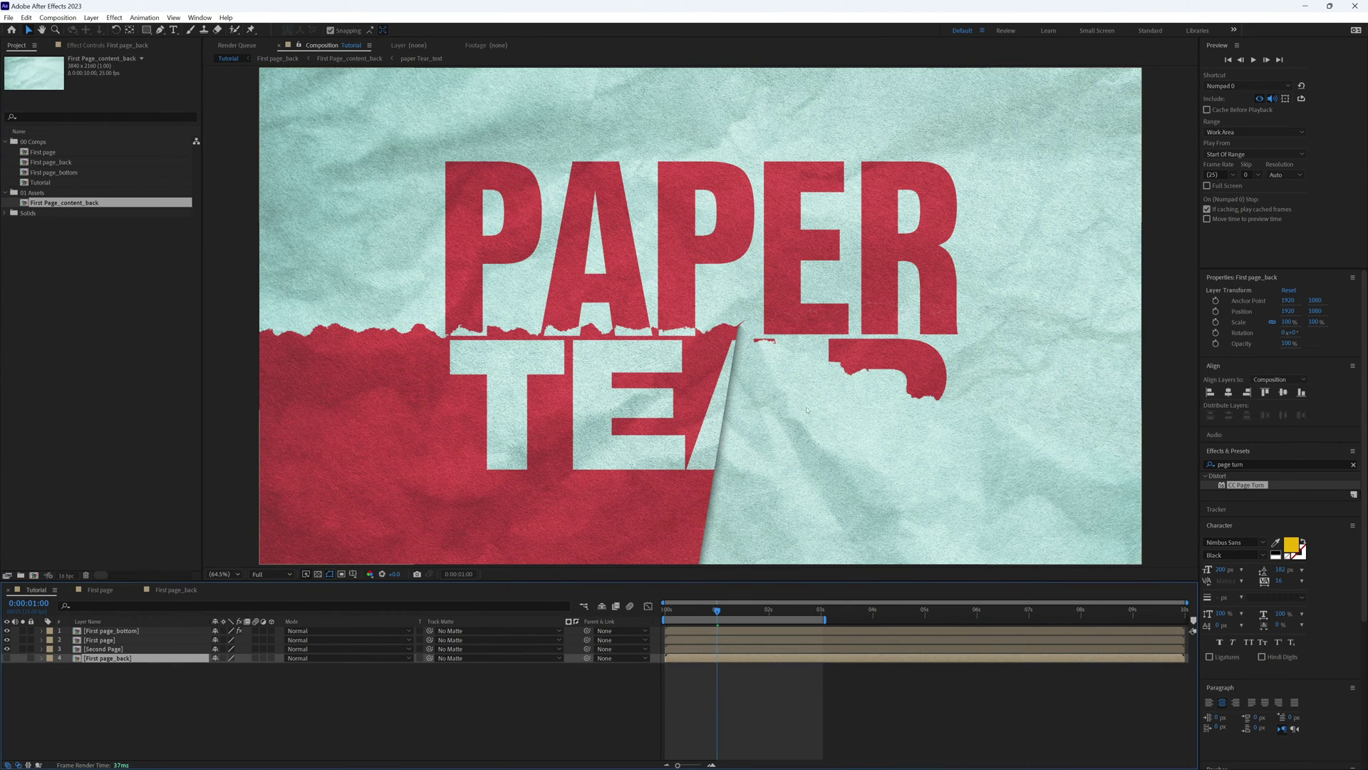
{"action": "left_click_drag", "start_coordinate": [741, 612], "coordinate": [701, 614]}
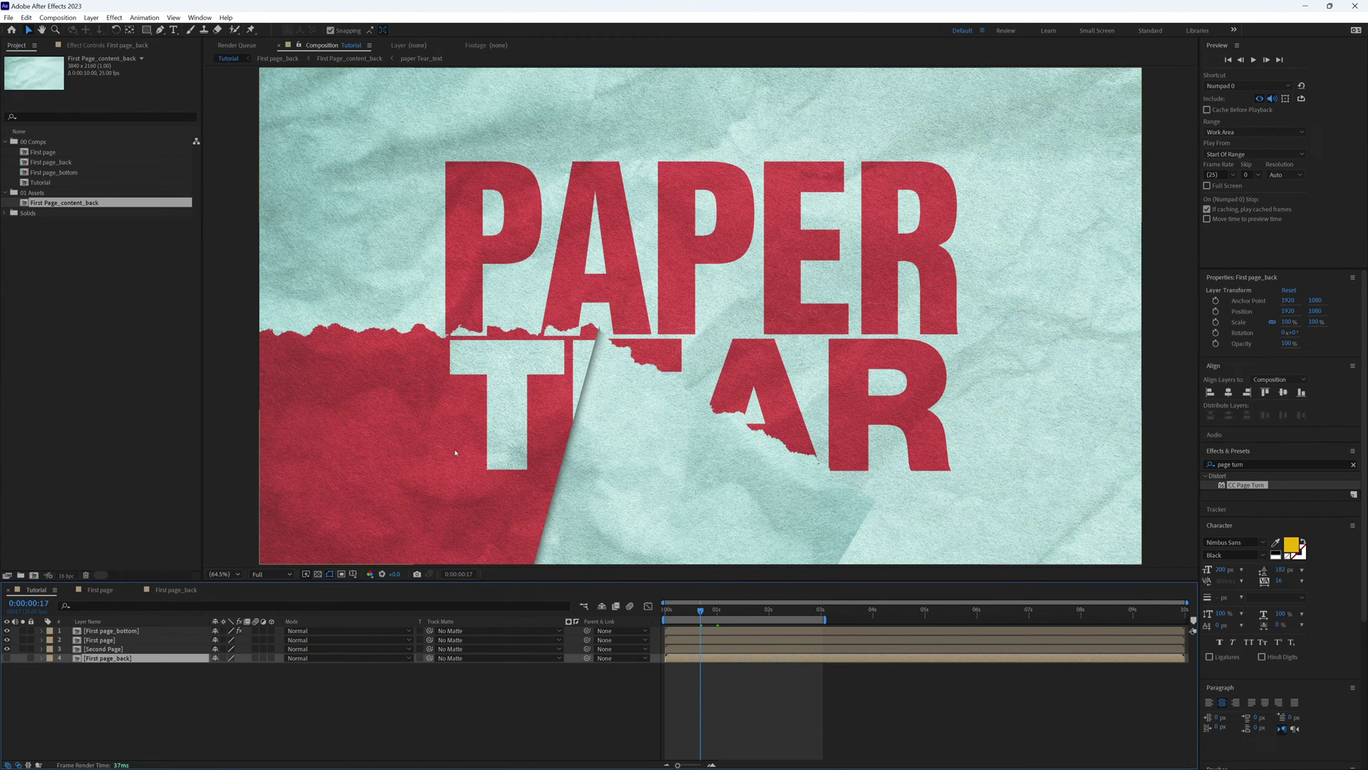
{"action": "key", "text": "Page_Up"}
{"action": "key", "text": "Page_Up"}
{"action": "key", "text": "Page_Up"}
{"action": "key", "text": "Page_Up"}
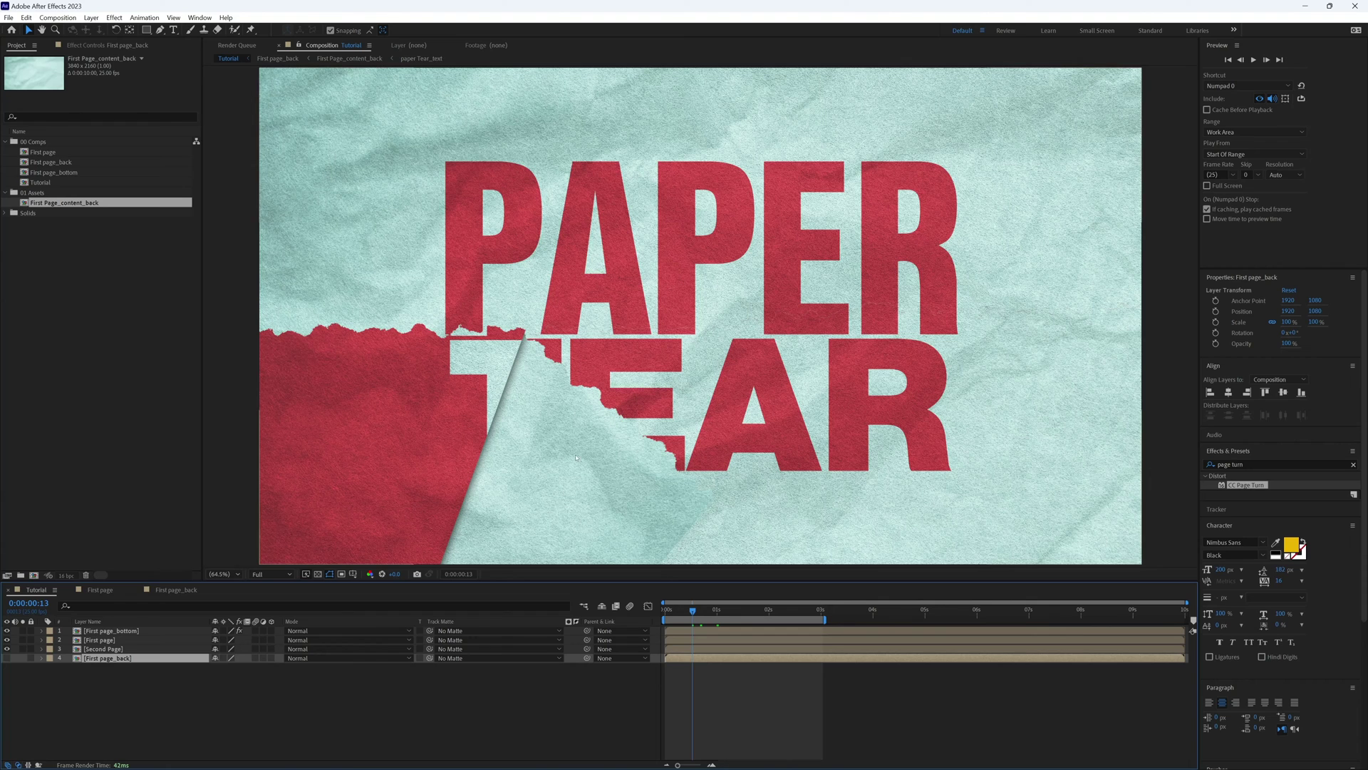
{"action": "key", "text": "space"}
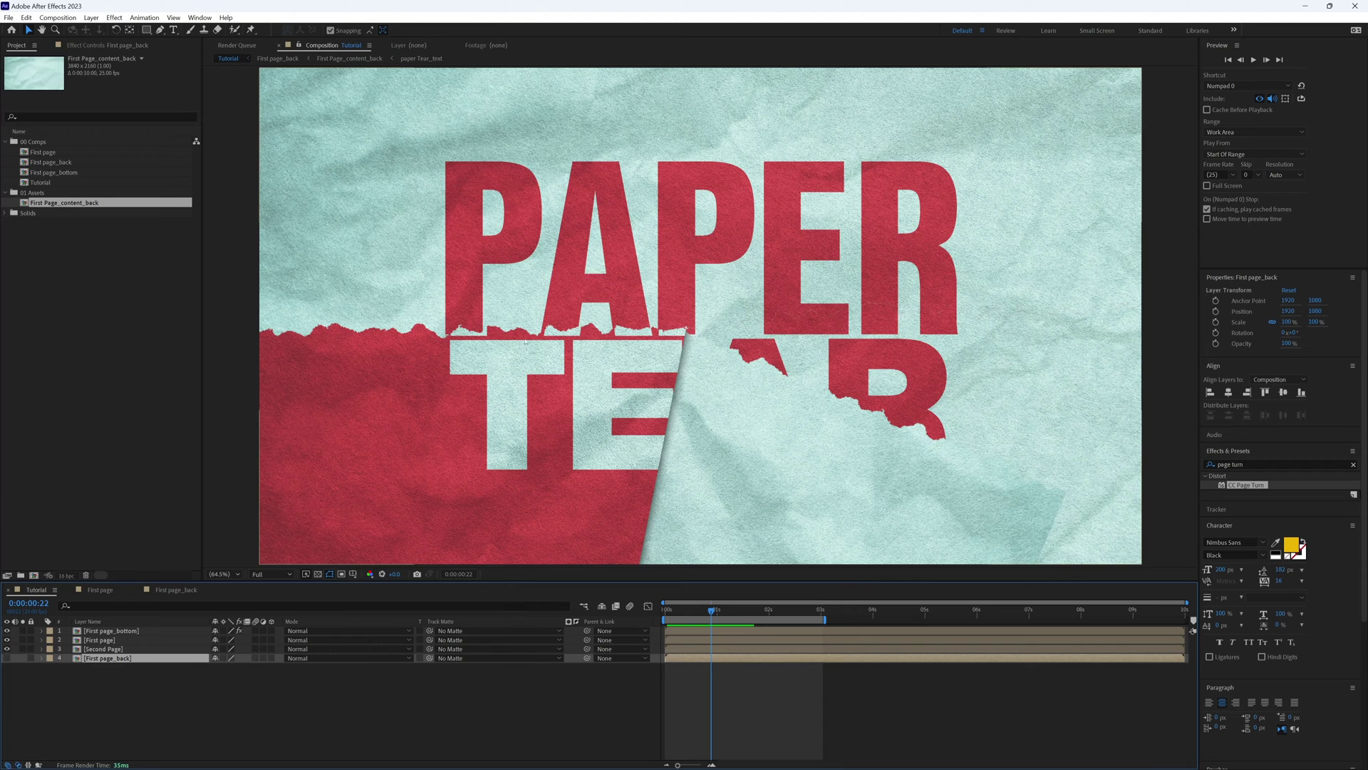
Step: In First page, add a visible White Solid 3 copy below First Page_content, then reselect First page in Tutorial
{"action": "left_click", "coordinate": [107, 641]}
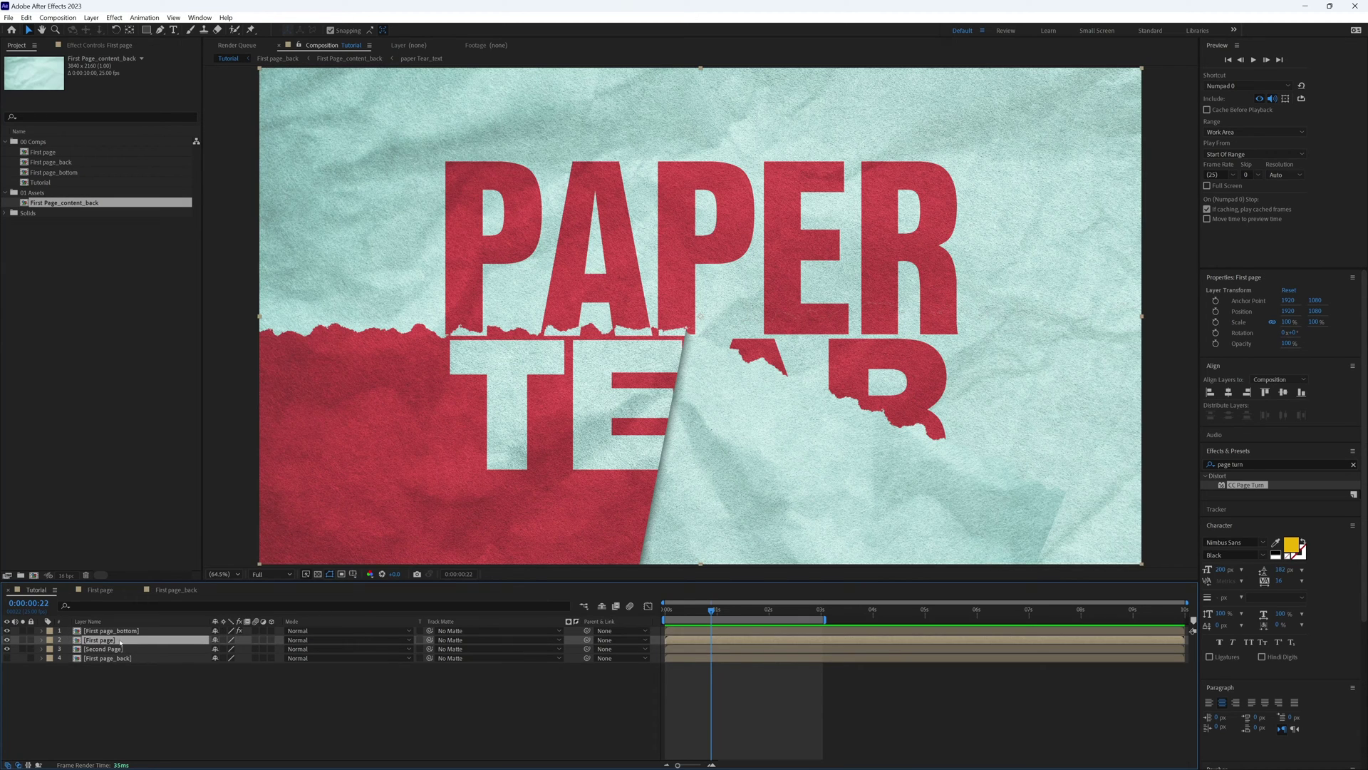
{"action": "double_click", "coordinate": [107, 640]}
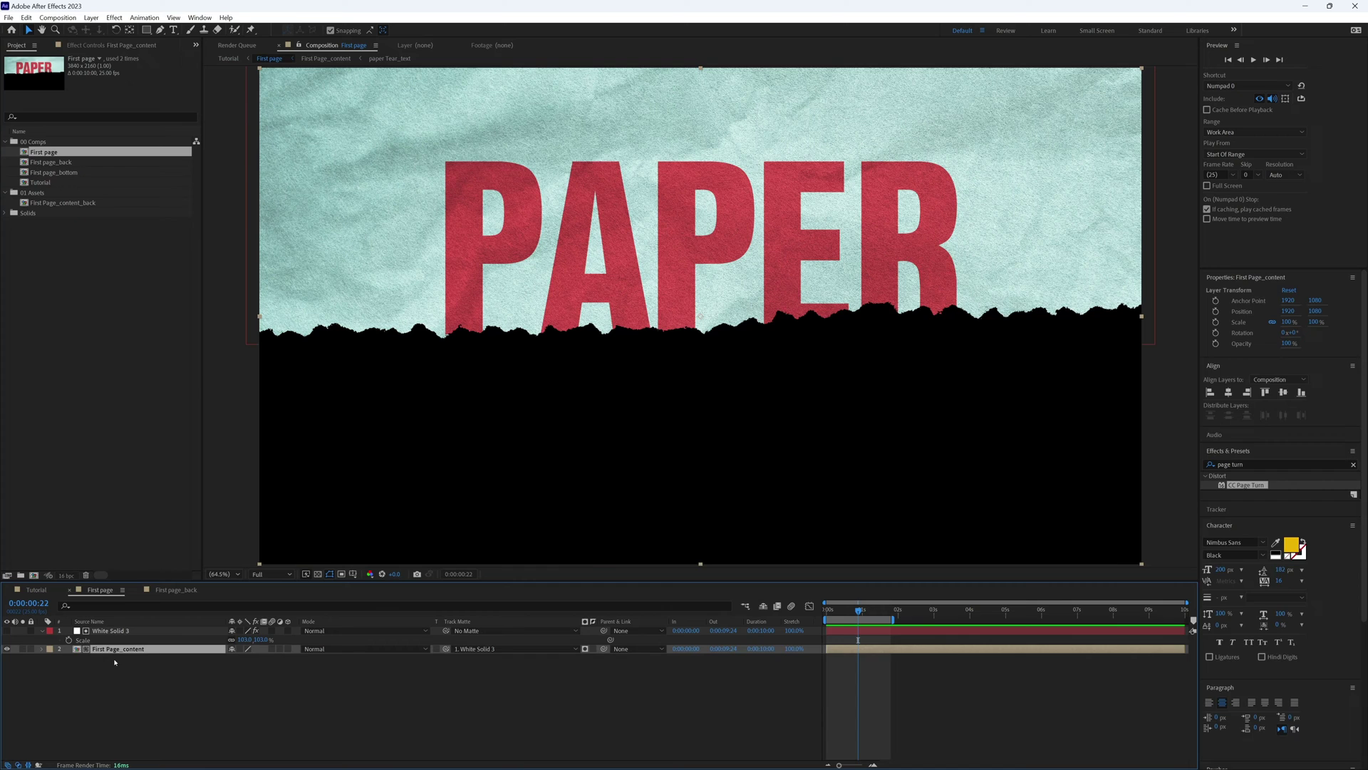
{"action": "left_click", "coordinate": [107, 631]}
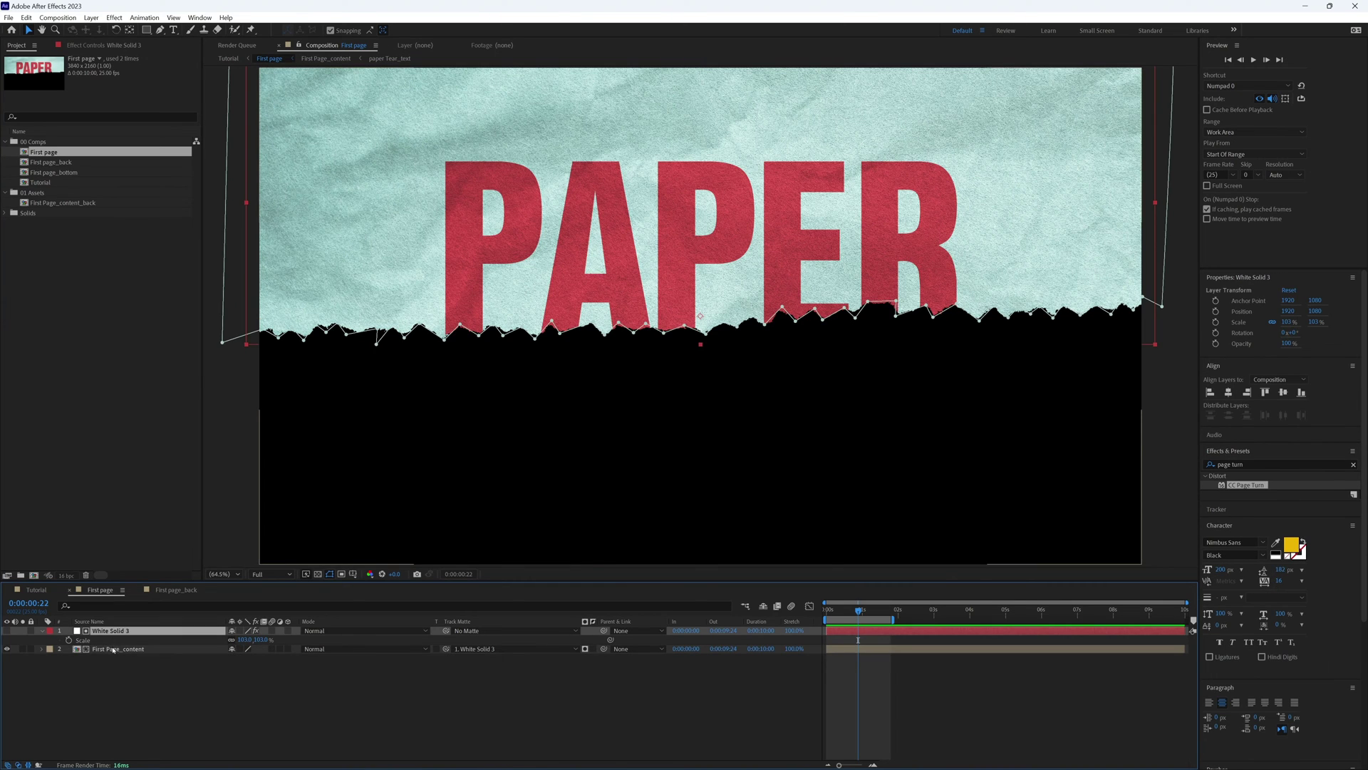
{"action": "key", "text": "ctrl+d"}
{"action": "left_click_drag", "start_coordinate": [107, 631], "coordinate": [100, 682]}
{"action": "left_click", "coordinate": [8, 658]}
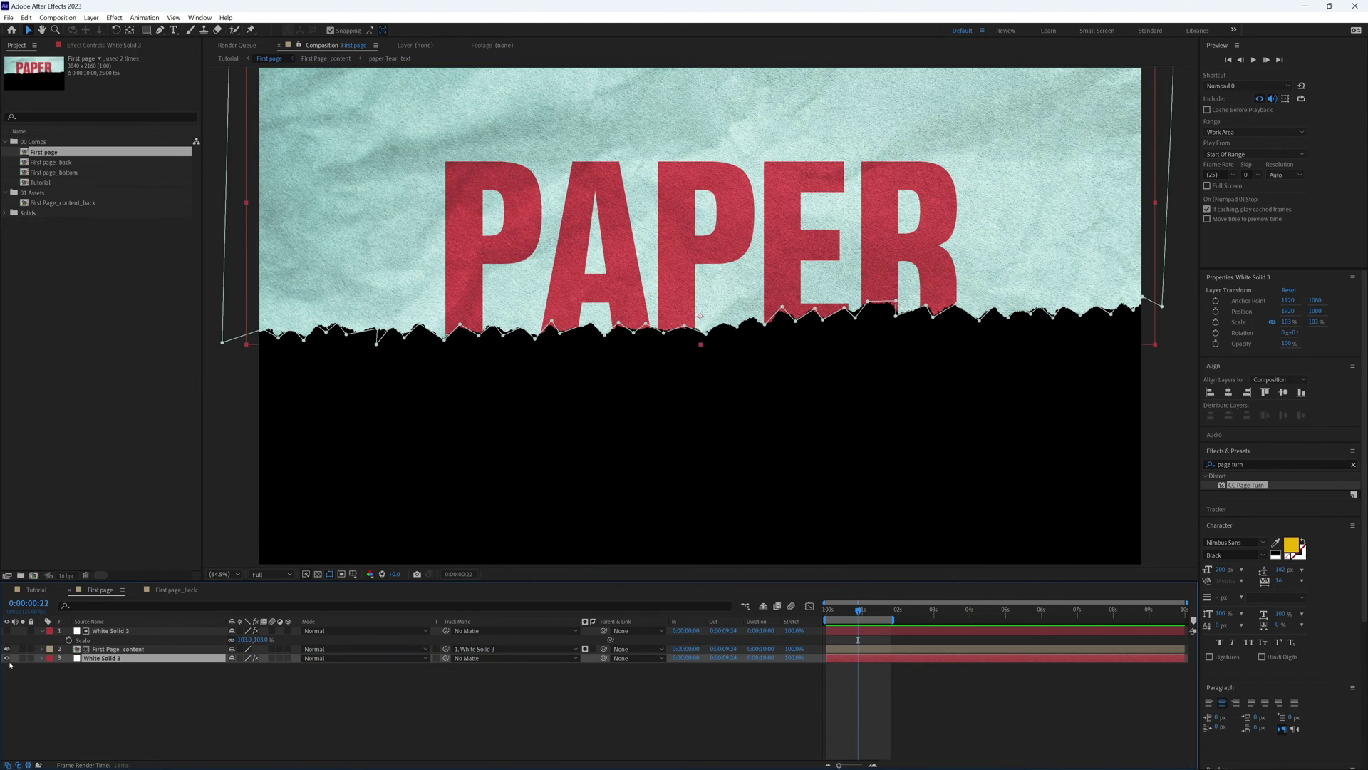
{"action": "key", "text": "m"}
{"action": "left_click", "coordinate": [102, 677]}
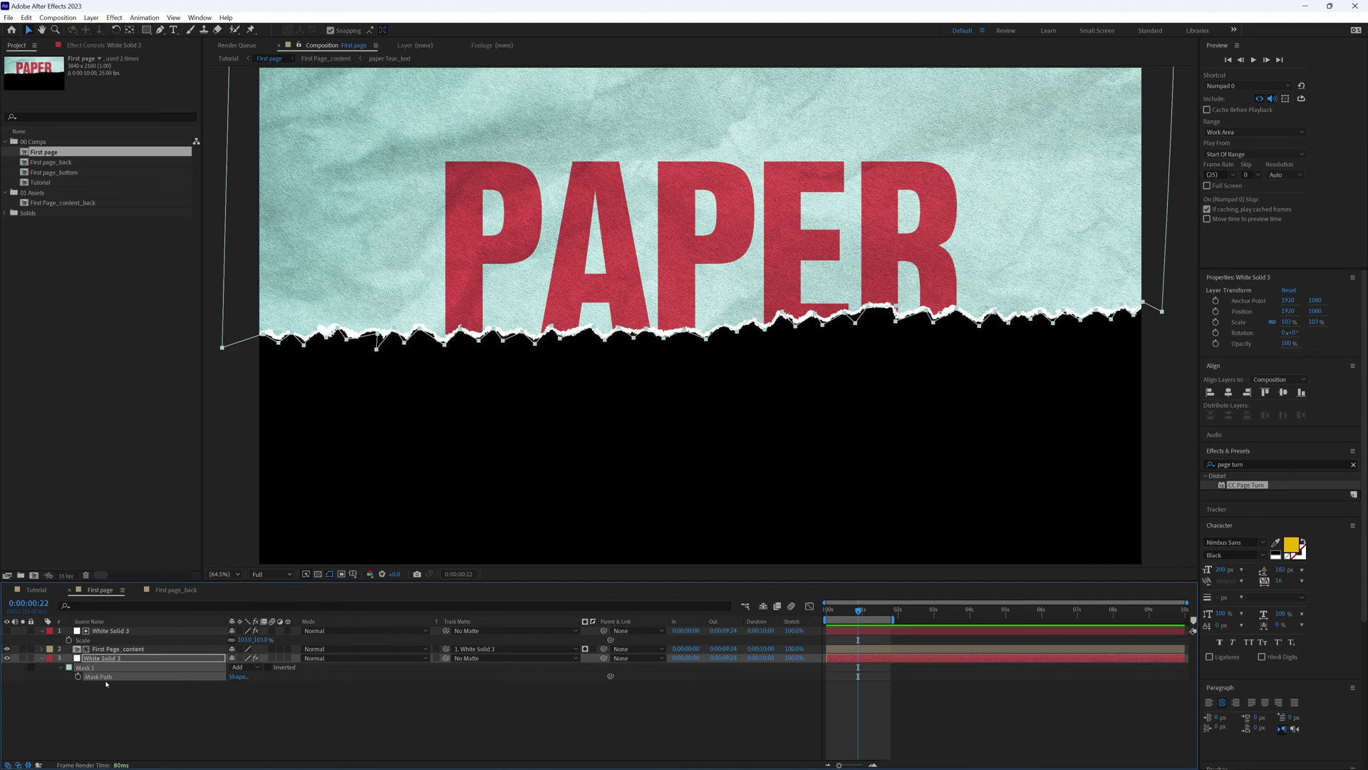
{"action": "left_click", "coordinate": [105, 686]}
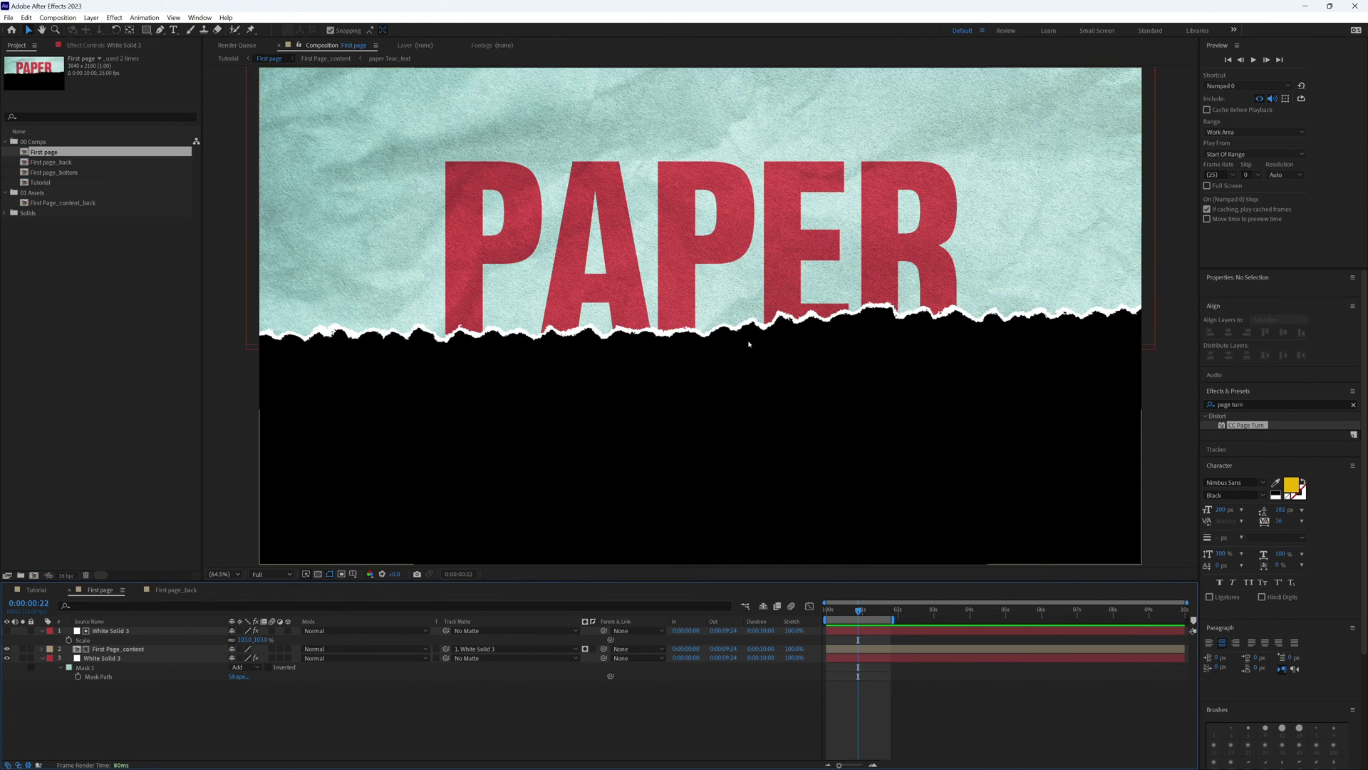
{"action": "left_click", "coordinate": [36, 589]}
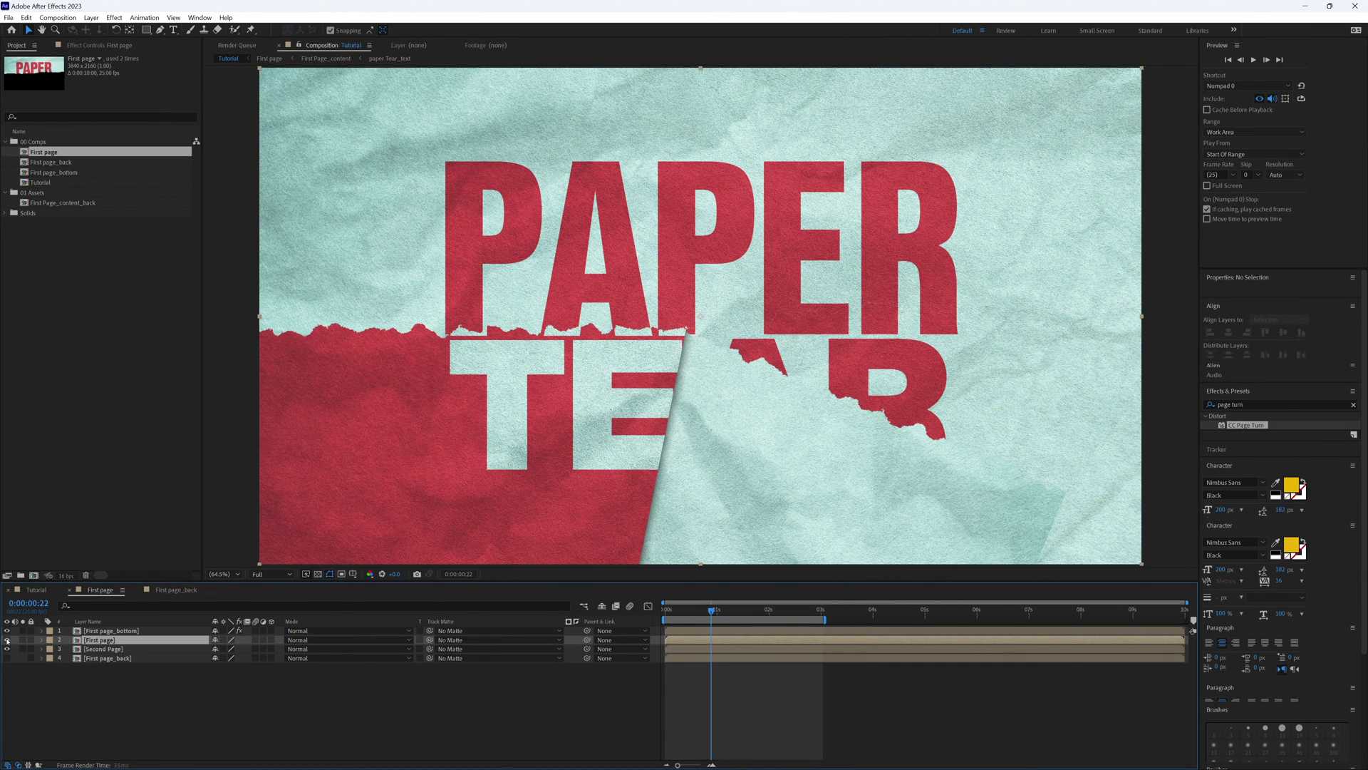
{"action": "left_click", "coordinate": [443, 340]}
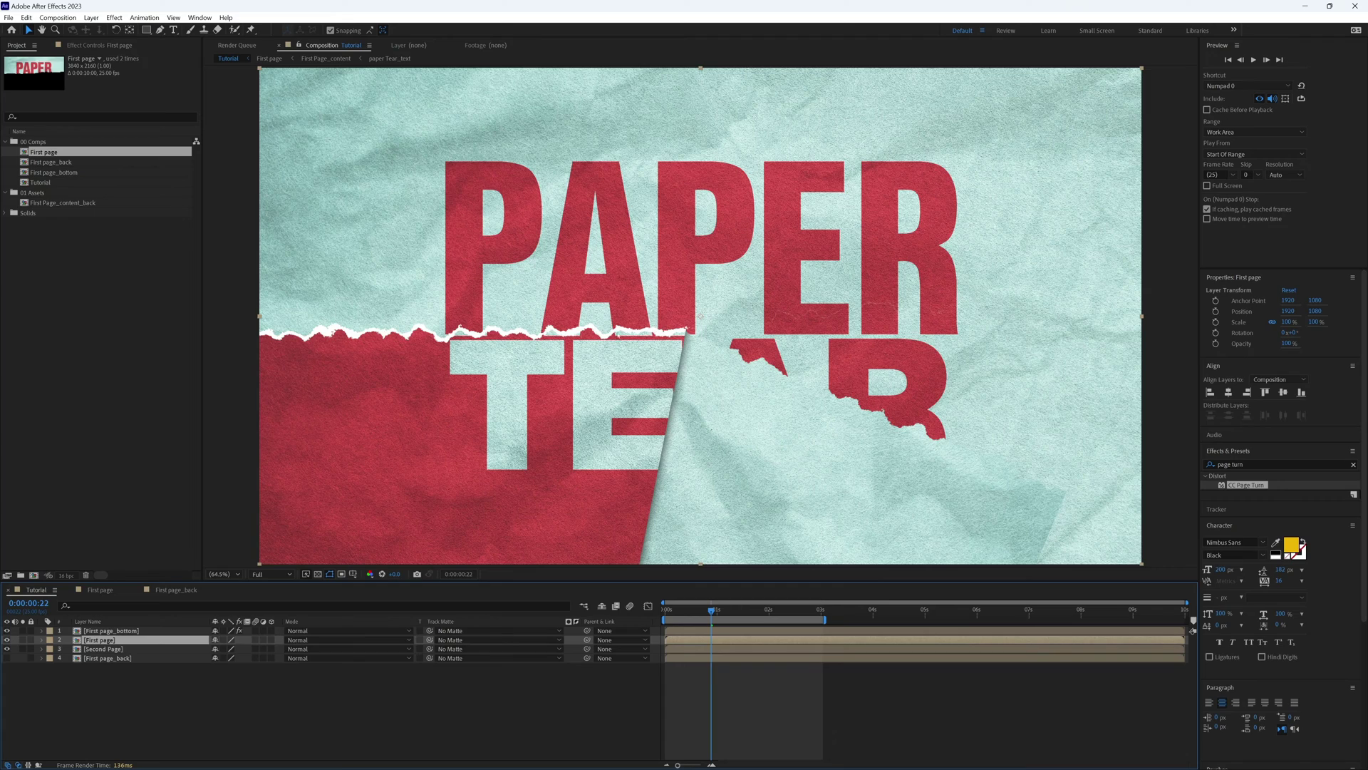
Step: In First page, drag a group of torn-edge mask points to roughen the tear
{"action": "double_click", "coordinate": [322, 216]}
{"action": "scroll", "coordinate": [322, 216], "scroll_direction": "up", "scroll_amount": 2}
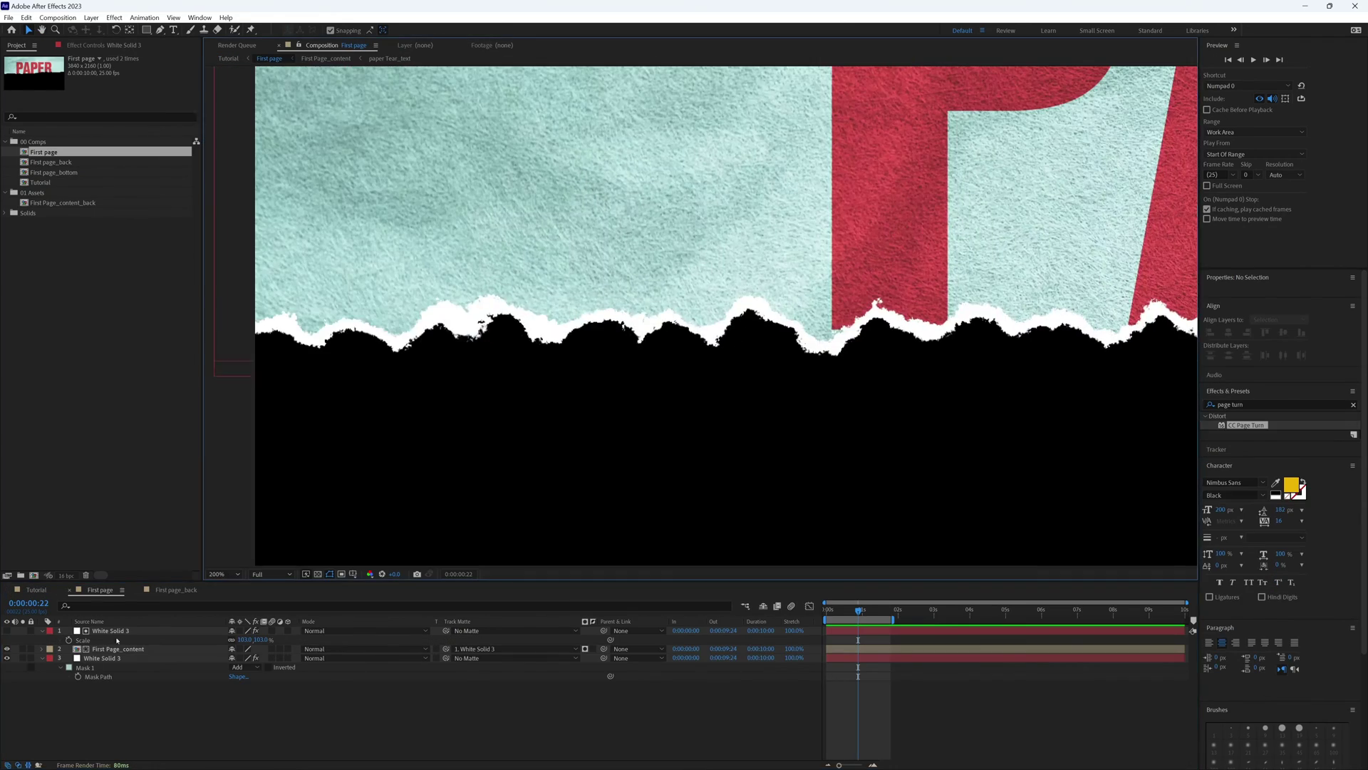
{"action": "left_click_drag", "start_coordinate": [330, 330], "coordinate": [633, 418]}
{"action": "left_click_drag", "start_coordinate": [585, 348], "coordinate": [871, 368]}
{"action": "left_click_drag", "start_coordinate": [681, 335], "coordinate": [381, 360]}
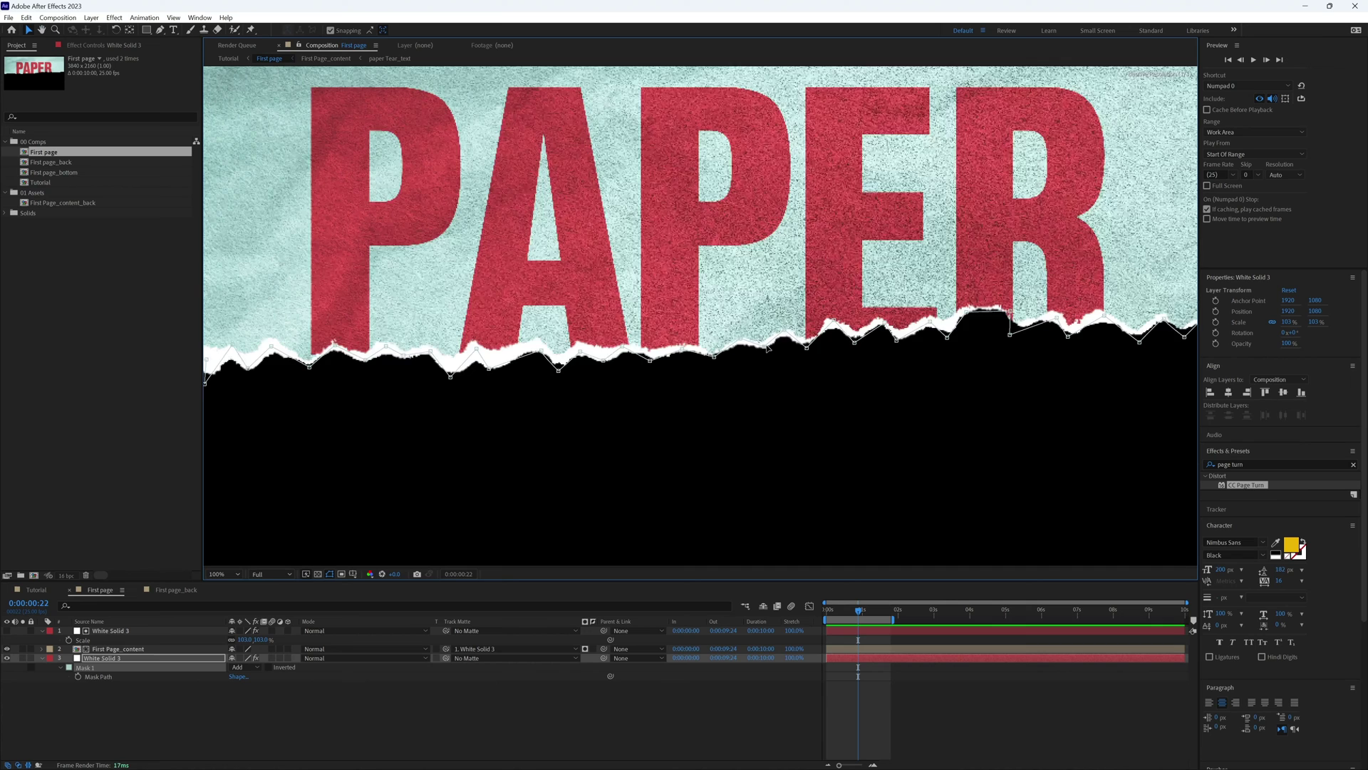
{"action": "left_click_drag", "start_coordinate": [1143, 344], "coordinate": [798, 333]}
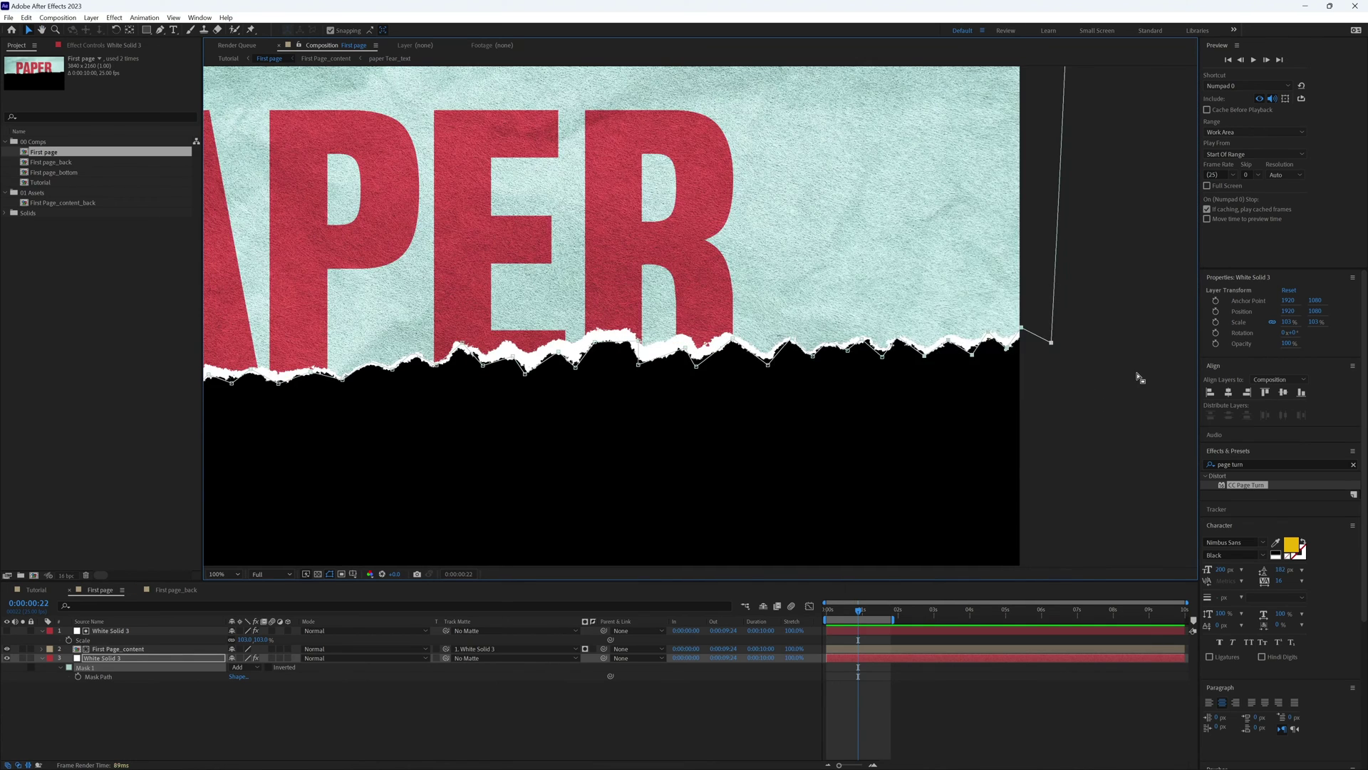
{"action": "key", "text": "ctrl+shift+a"}
{"action": "key", "text": "shift+slash"}
Step: Preview the page turn in Tutorial and scrub through frames to inspect the tear
{"action": "left_click", "coordinate": [36, 590]}
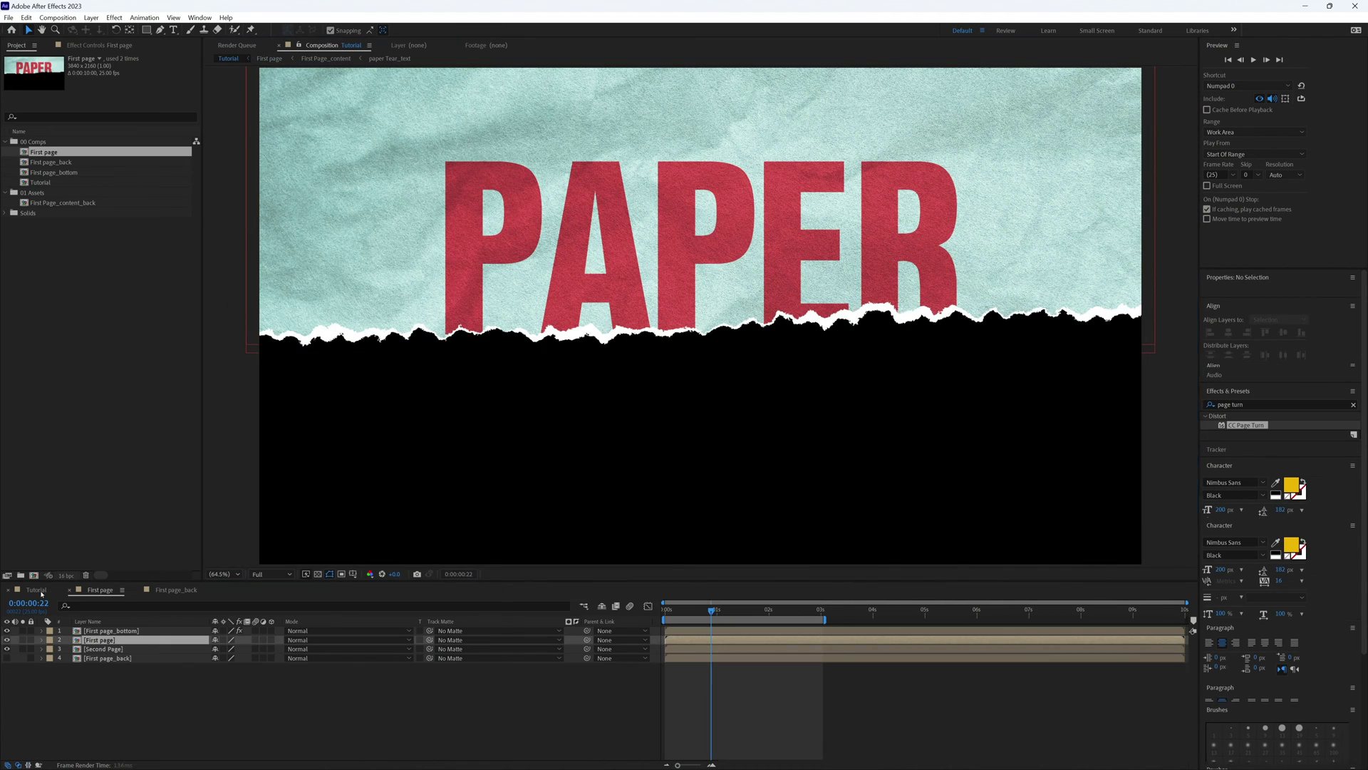
{"action": "left_click", "coordinate": [670, 728]}
{"action": "key", "text": "space"}
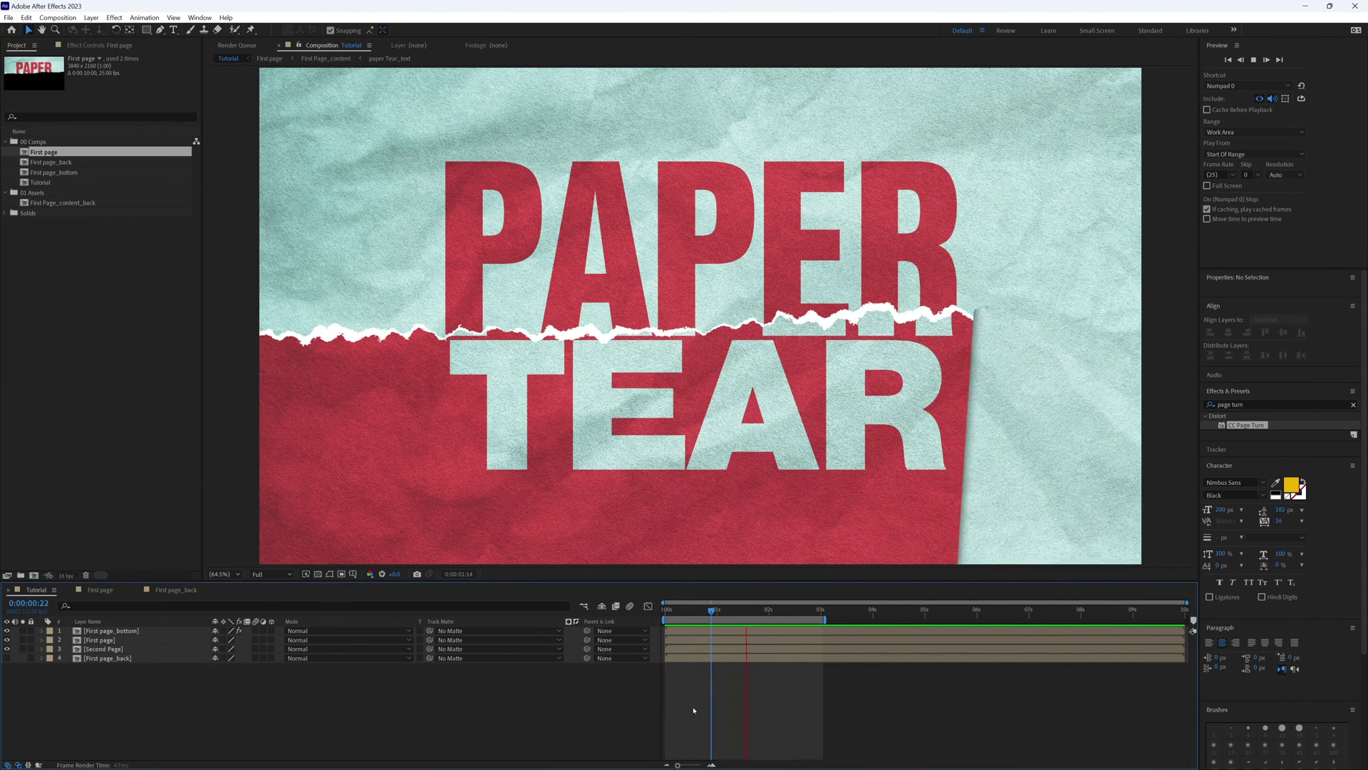
{"action": "mouse_move", "coordinate": [713, 610]}
{"action": "left_mouse_down"}
{"action": "mouse_move", "coordinate": [770, 616]}
{"action": "mouse_move", "coordinate": [736, 625]}
{"action": "left_mouse_up"}
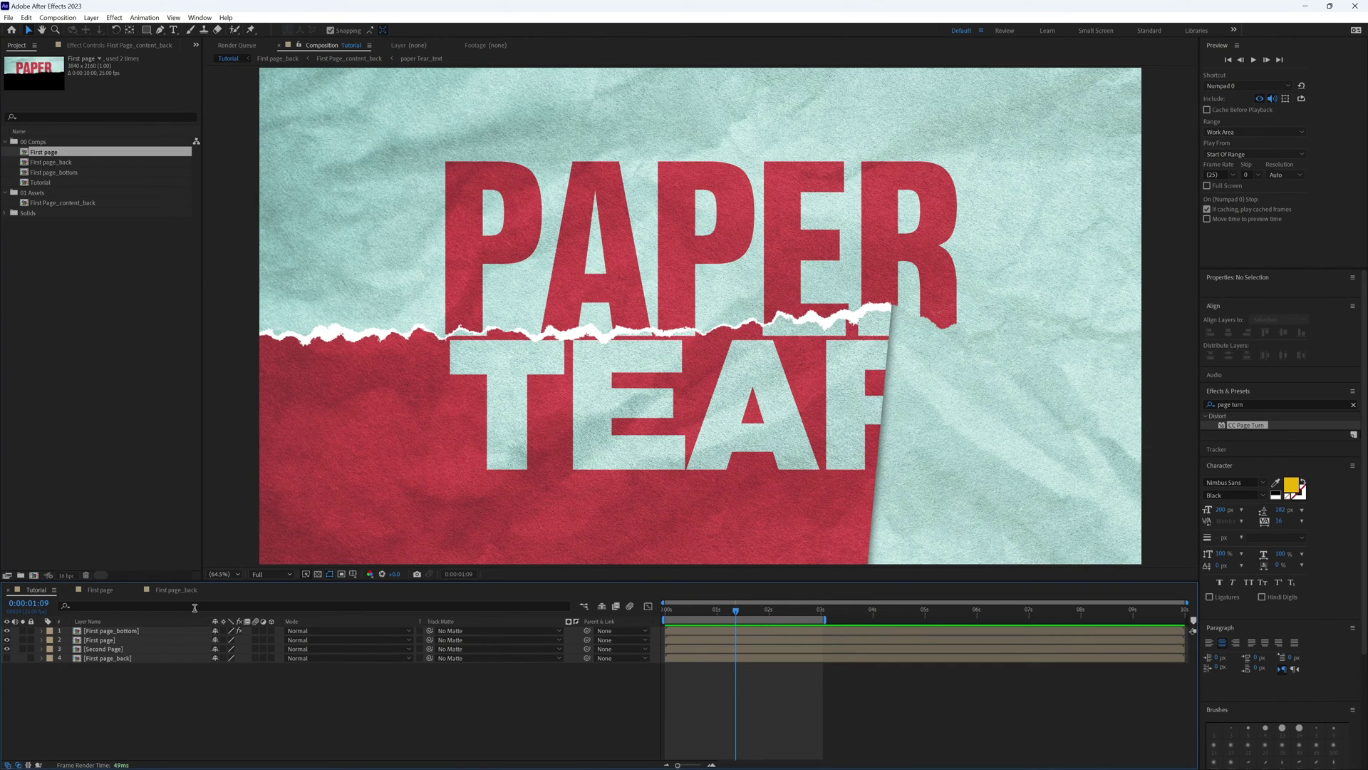
Step: In First page_back, duplicate White Solid 3 below the back content, make it visible, and invert its mask
{"action": "left_click", "coordinate": [176, 590]}
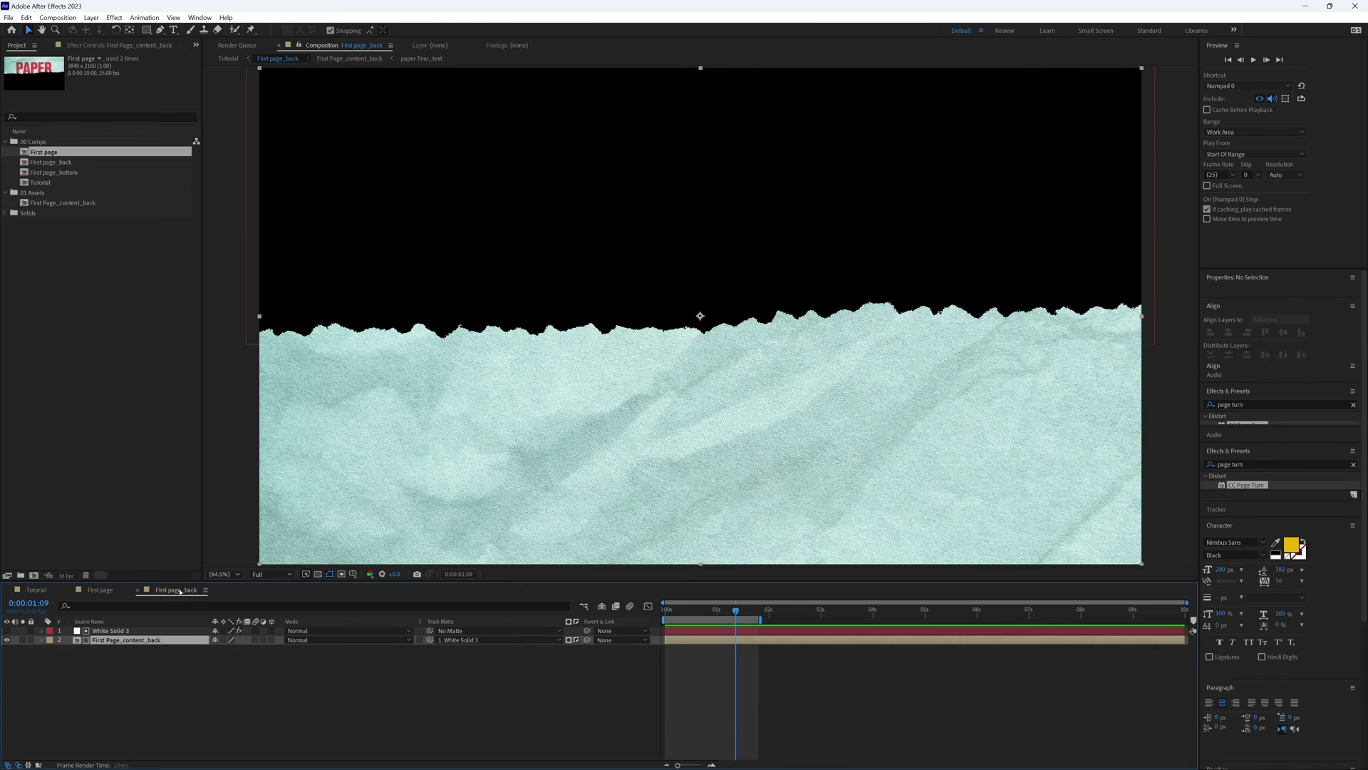
{"action": "left_click", "coordinate": [104, 632]}
{"action": "key", "text": "ctrl+d"}
{"action": "left_click_drag", "start_coordinate": [103, 633], "coordinate": [170, 648]}
{"action": "key", "text": "m"}
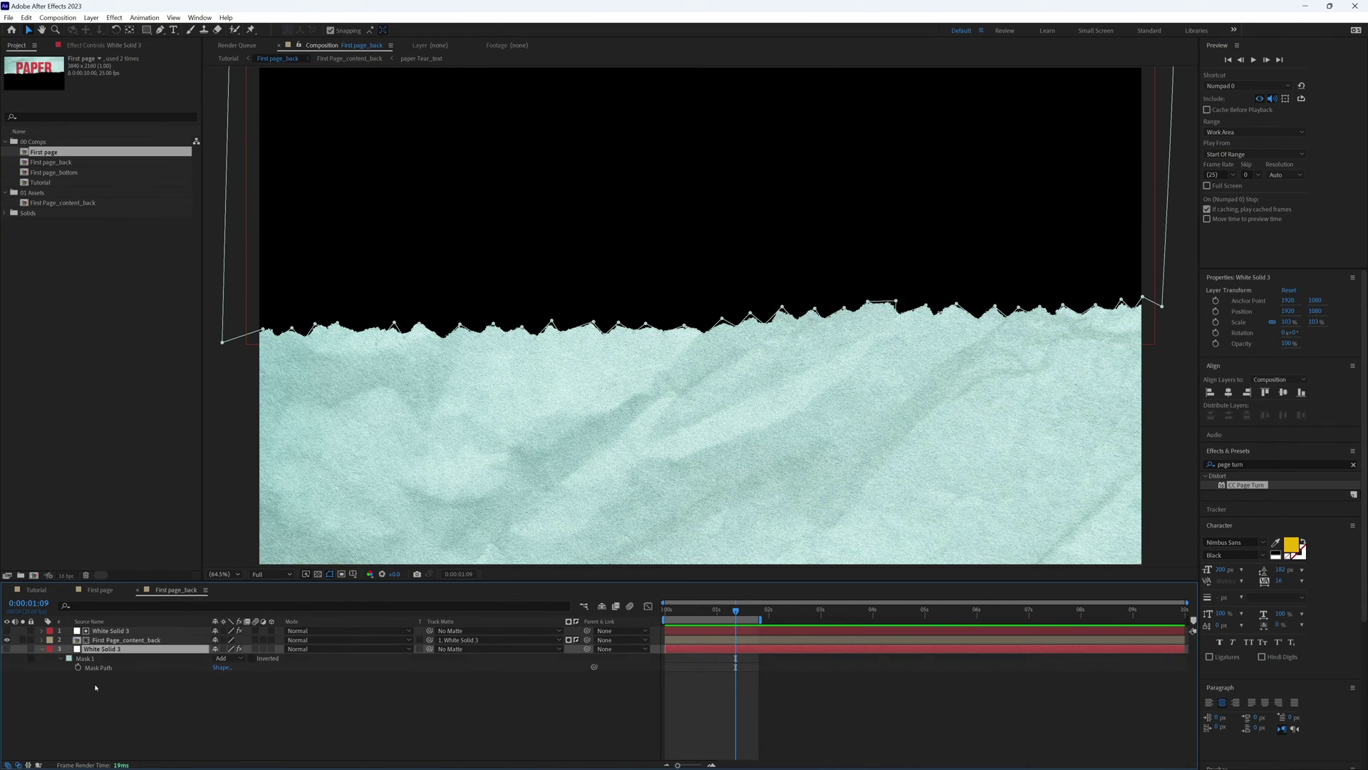
{"action": "left_click", "coordinate": [106, 668]}
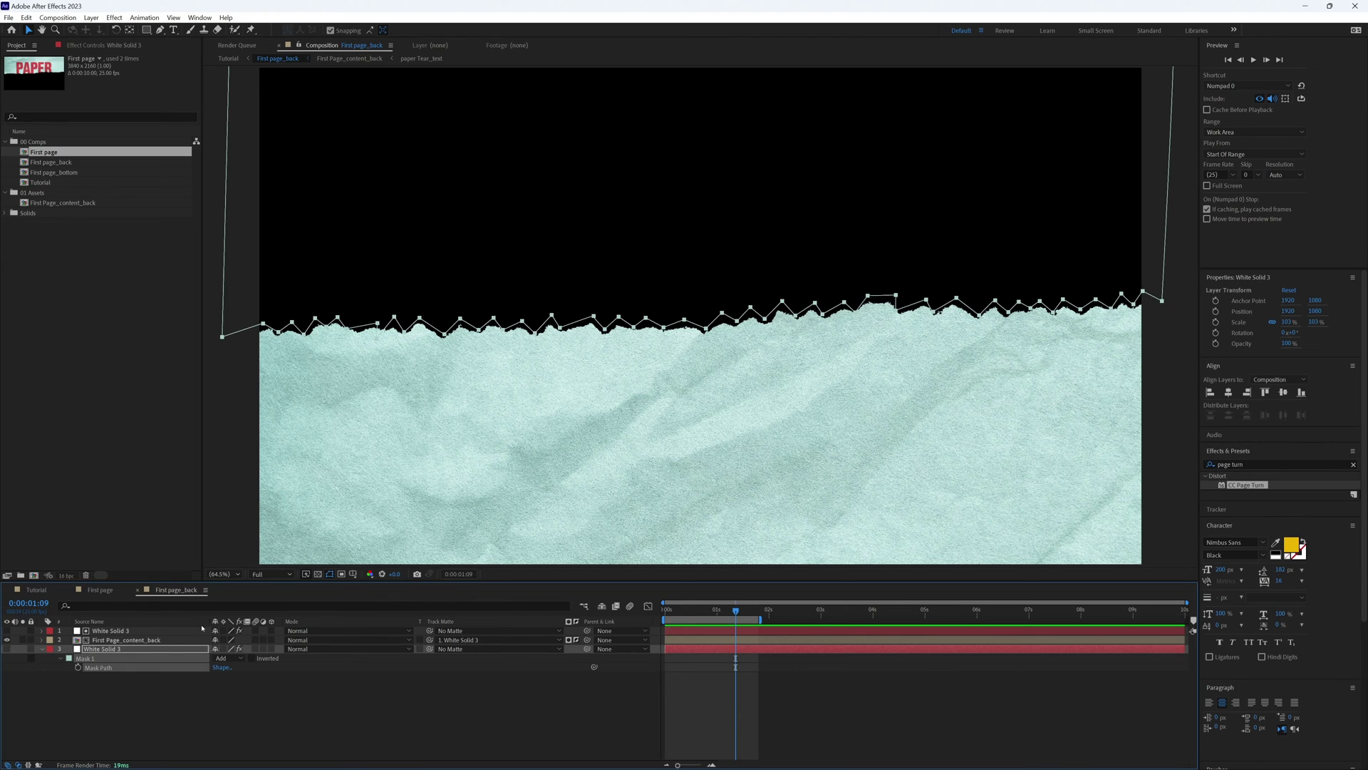
{"action": "left_click", "coordinate": [7, 649]}
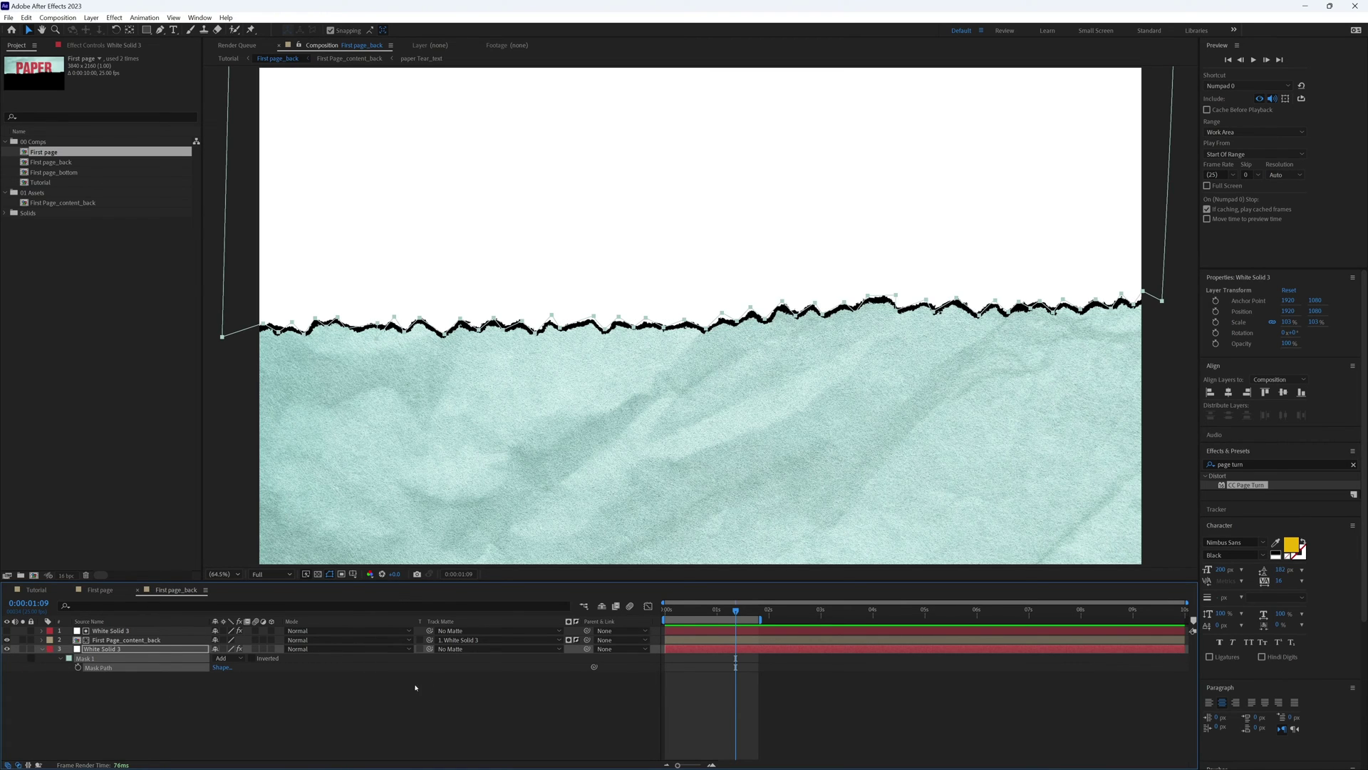
{"action": "left_click", "coordinate": [252, 658]}
{"action": "left_click", "coordinate": [270, 692]}
Step: Preview the page turn in the Tutorial comp to check the back edge
{"action": "left_click", "coordinate": [36, 589]}
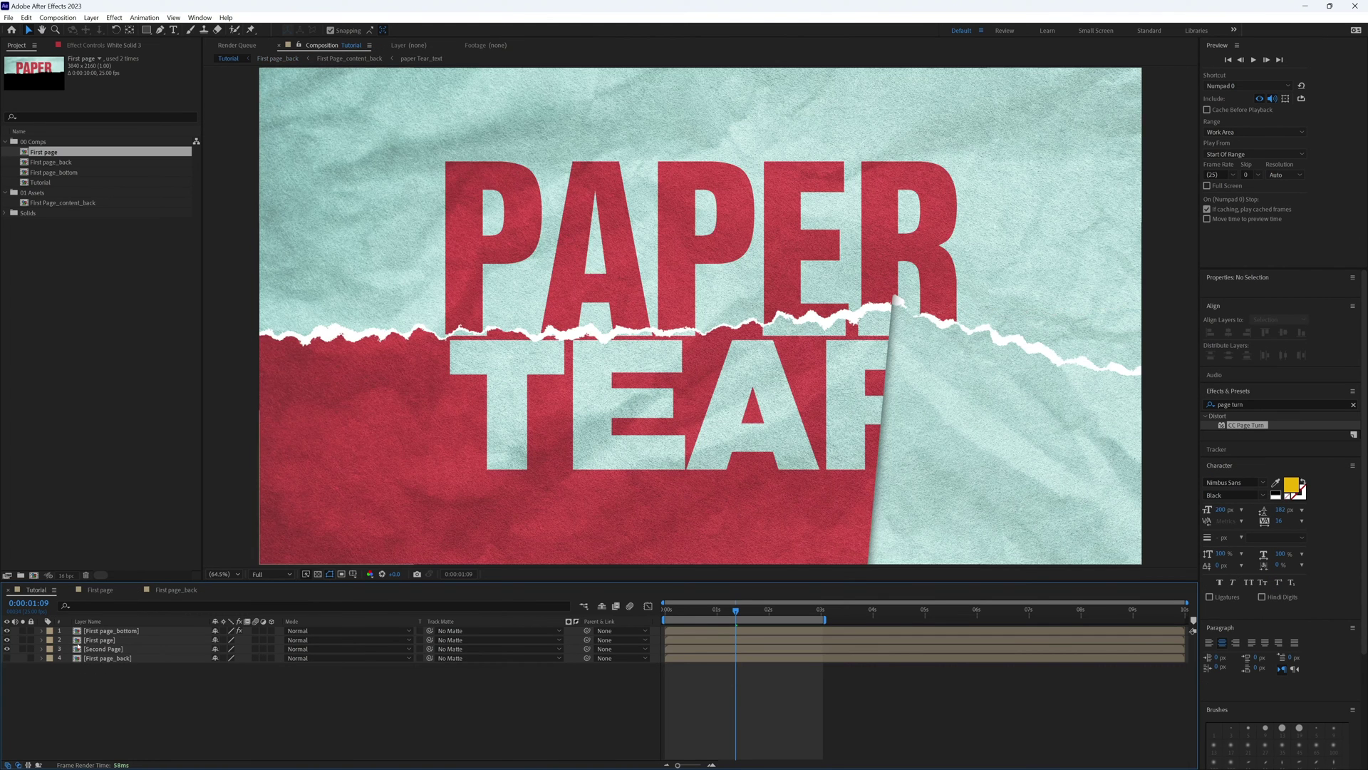
{"action": "key", "text": "space"}
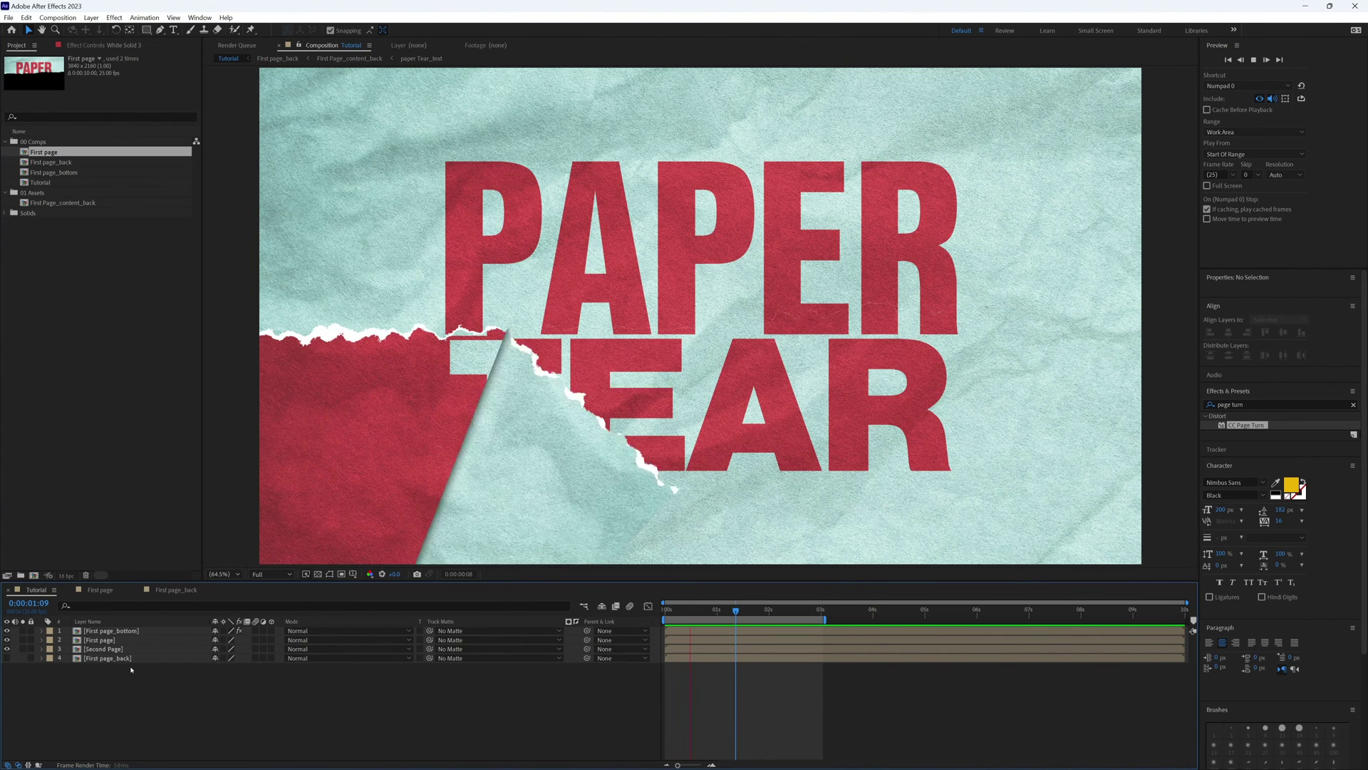
{"action": "key", "text": "space"}
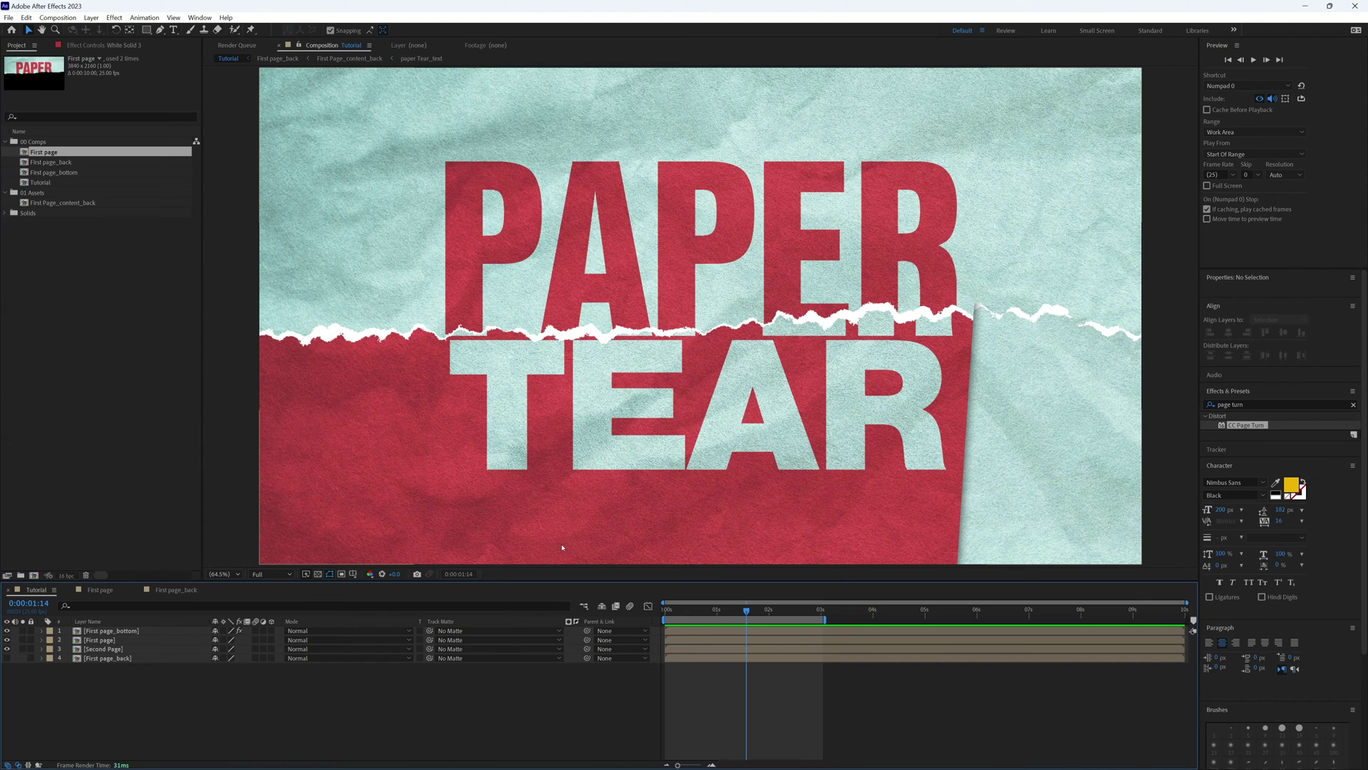
Step: Apply Drop Shadow from Effects & Presets to the First page layer
{"action": "left_click", "coordinate": [111, 641]}
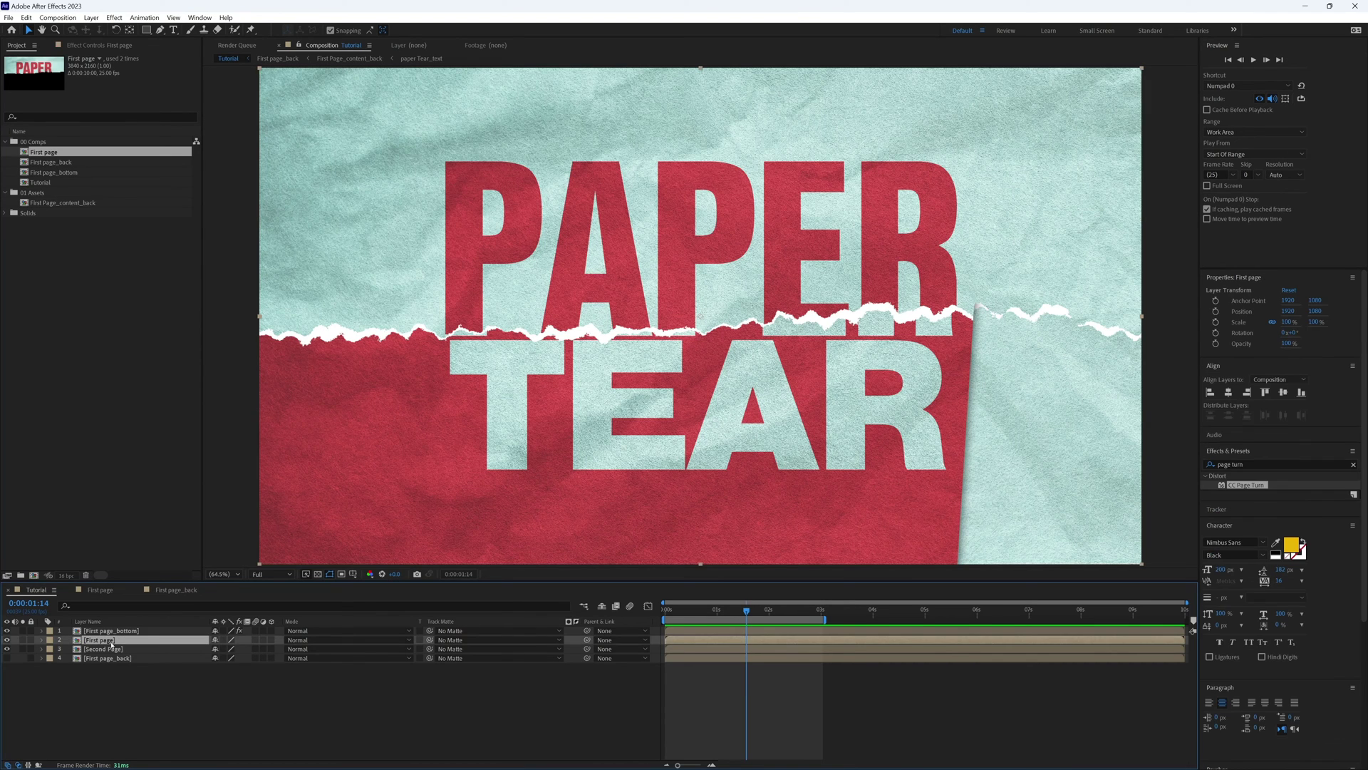
{"action": "left_click", "coordinate": [1275, 464]}
{"action": "type", "text": "d"}
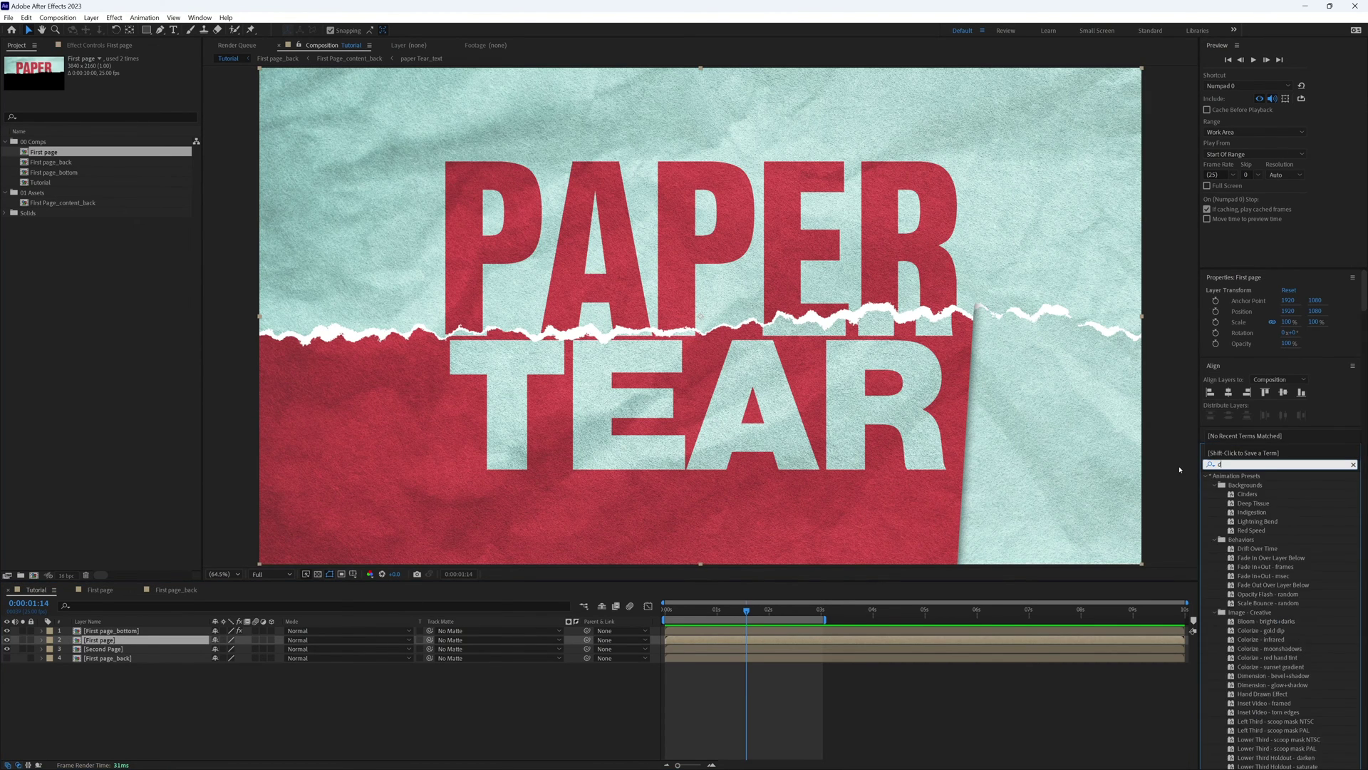
{"action": "type", "text": "rop sha"}
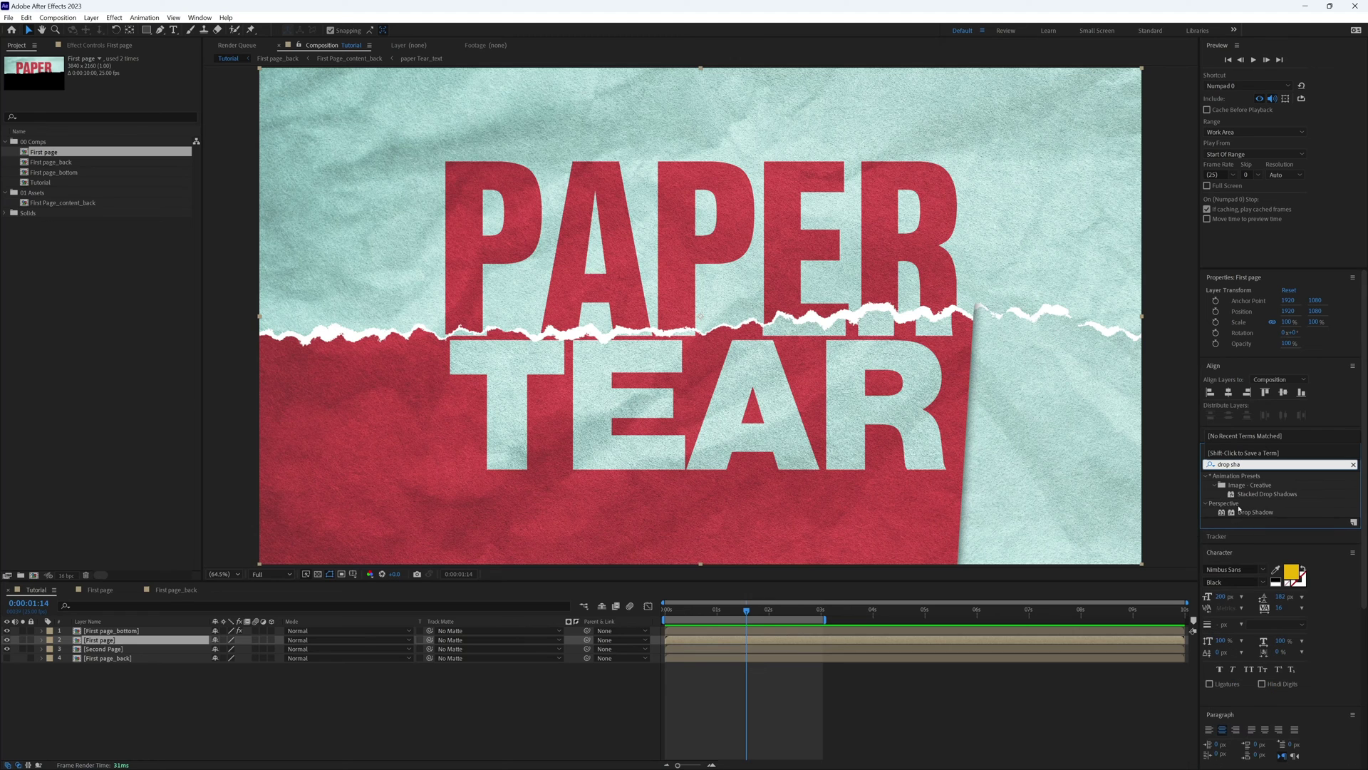
{"action": "left_click_drag", "start_coordinate": [1240, 511], "coordinate": [140, 647]}
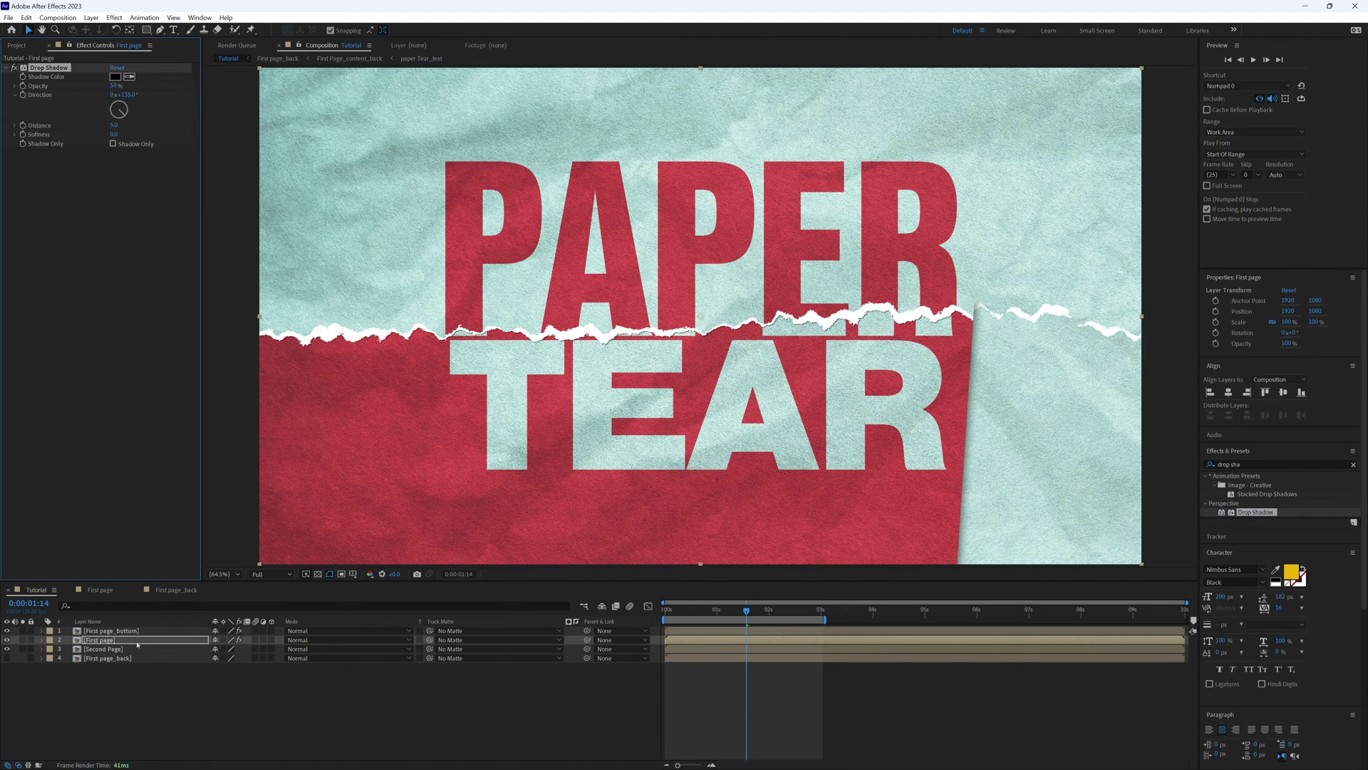
Step: Set the shadow to Distance 50, Softness 75 and Direction about 217°
{"action": "left_click", "coordinate": [114, 125]}
{"action": "type", "text": "50"}
{"action": "key", "text": "Tab"}
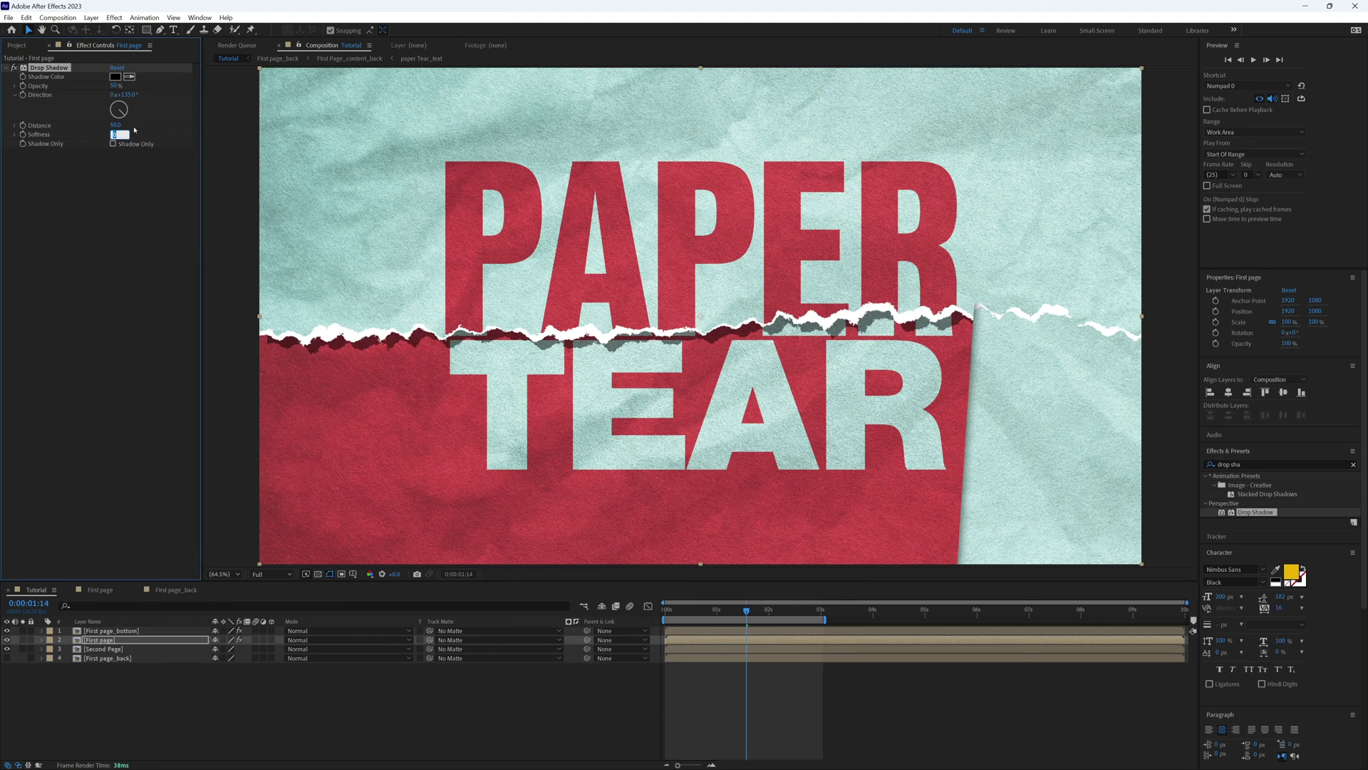
{"action": "key", "text": "Return"}
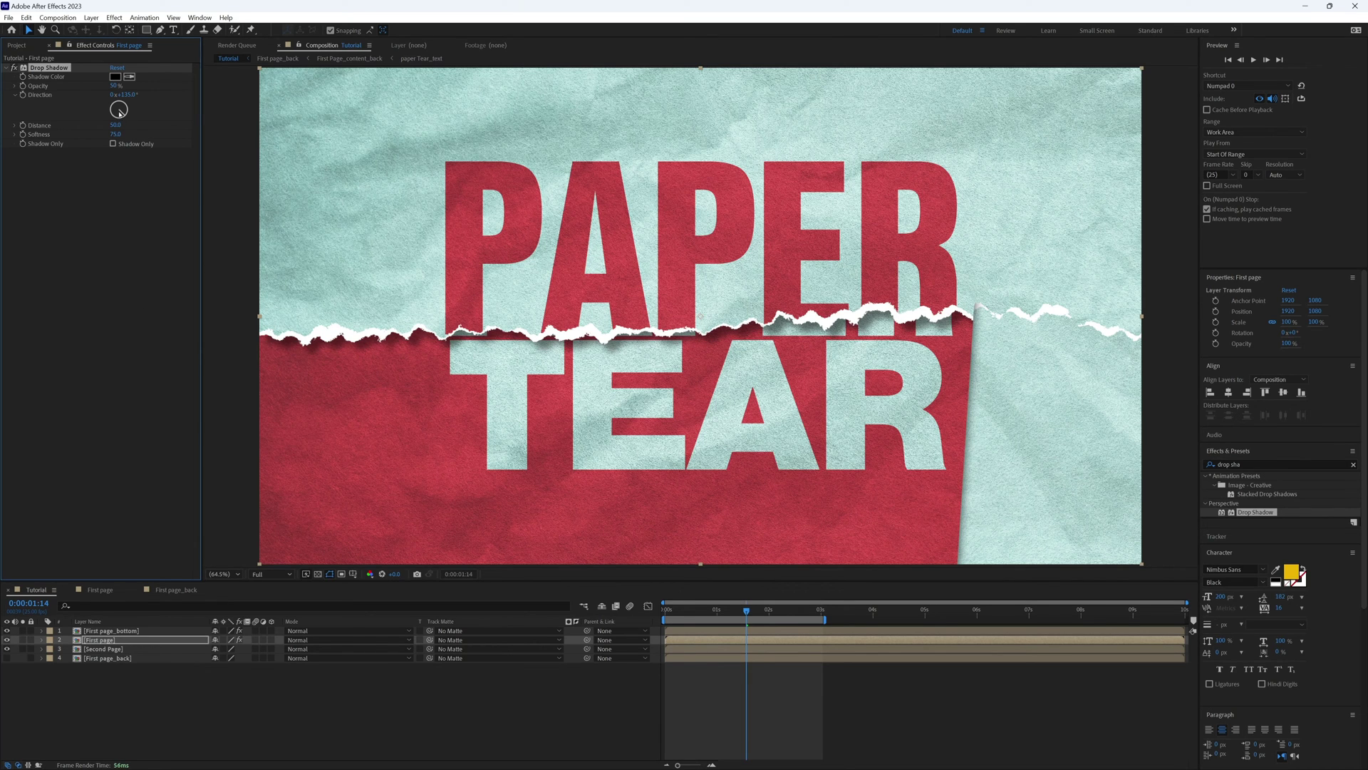
{"action": "left_click_drag", "start_coordinate": [121, 113], "coordinate": [104, 129]}
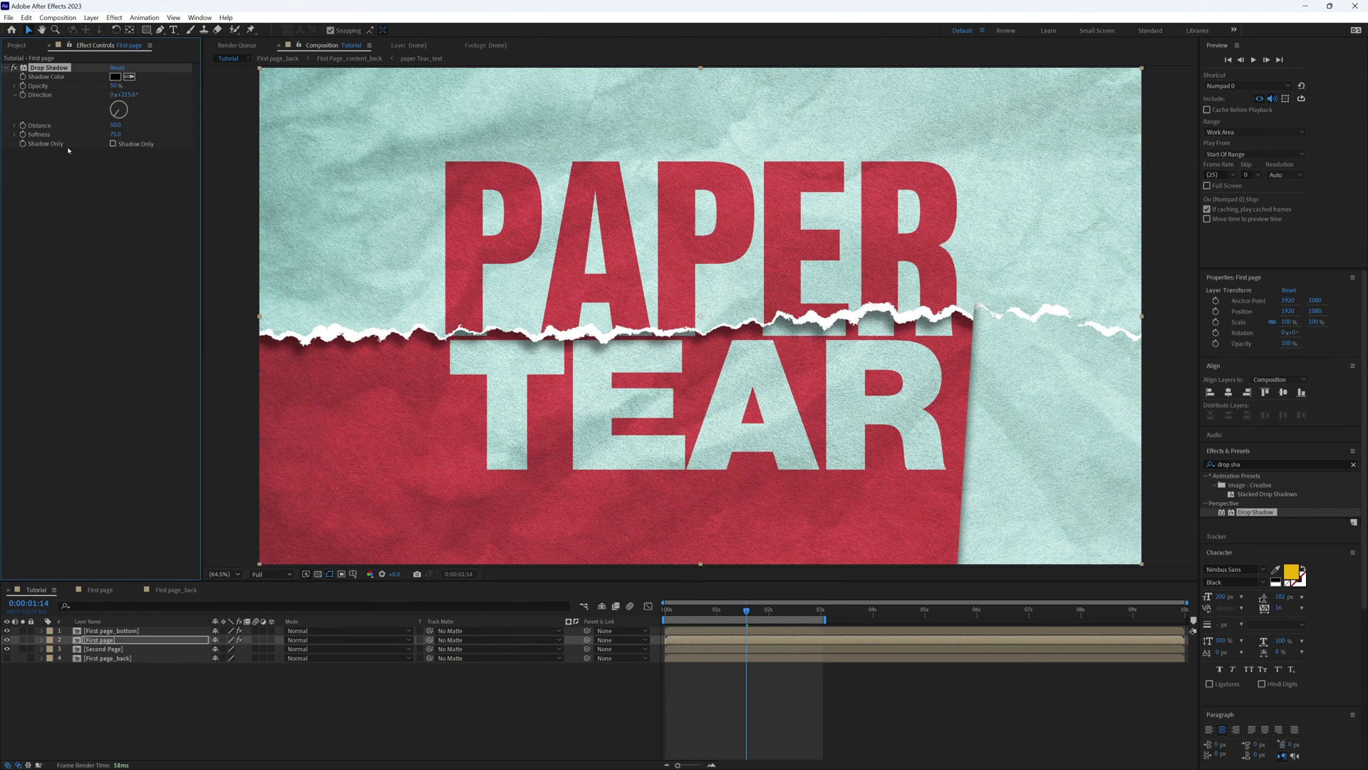
{"action": "left_click", "coordinate": [118, 634]}
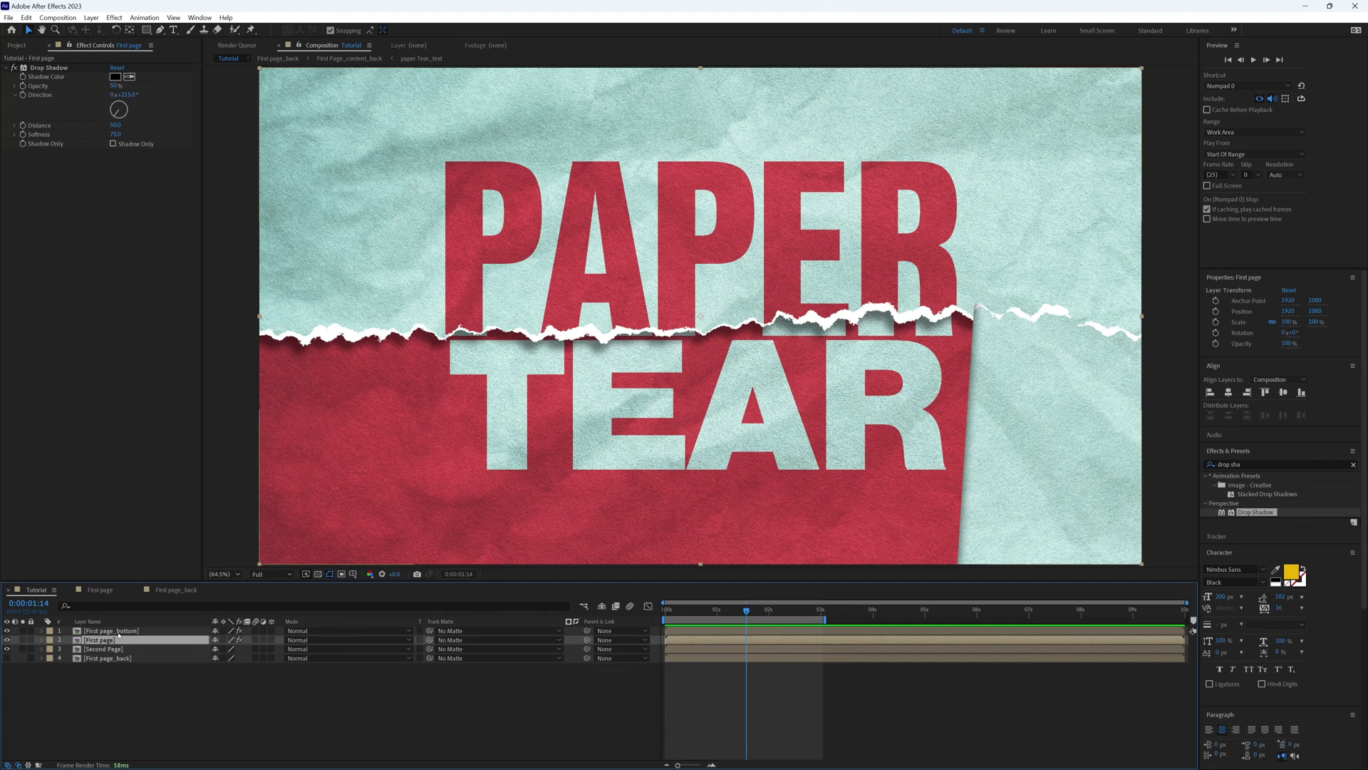
{"action": "left_click", "coordinate": [132, 631]}
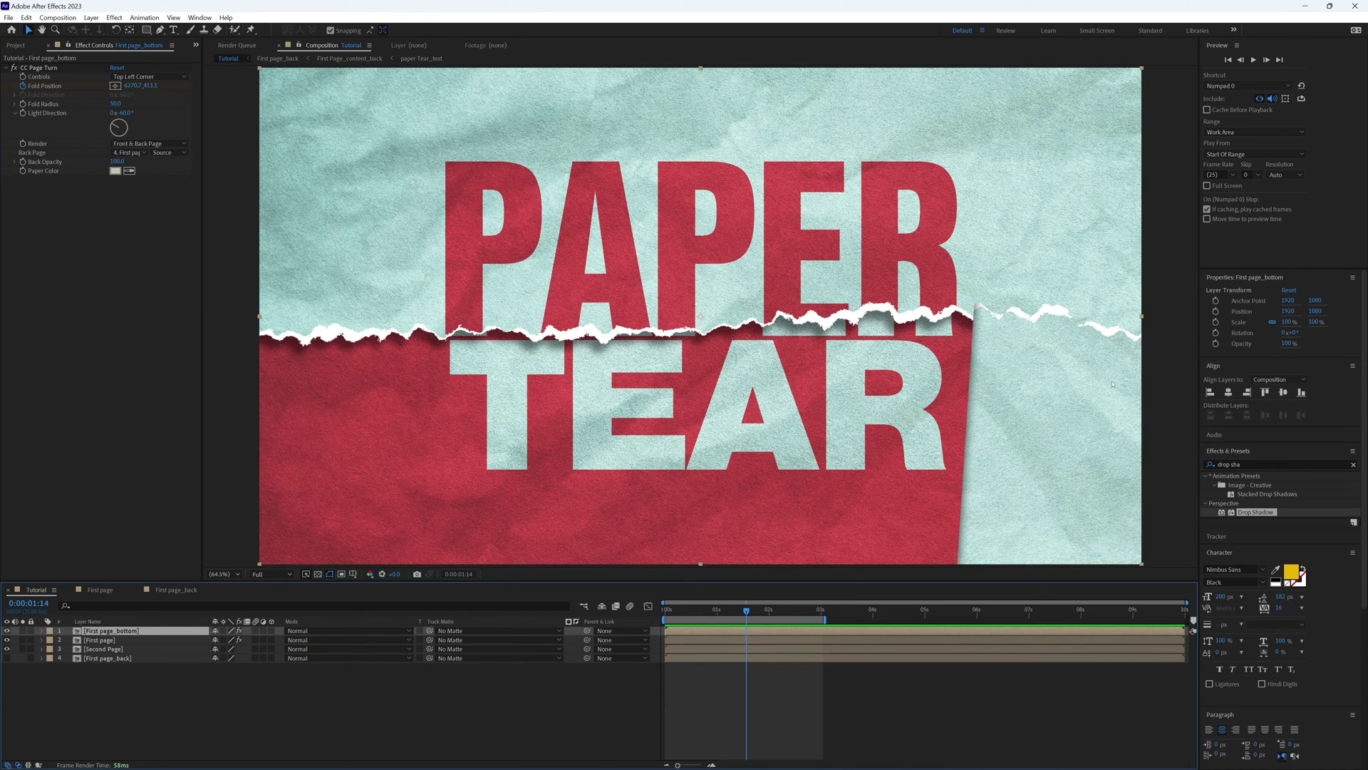
Step: Add Drop Shadow below CC Page Turn on First page_bottom: Distance 225, Softness 250, Direction 211°
{"action": "left_click_drag", "start_coordinate": [1256, 512], "coordinate": [81, 435]}
{"action": "left_click", "coordinate": [113, 239]}
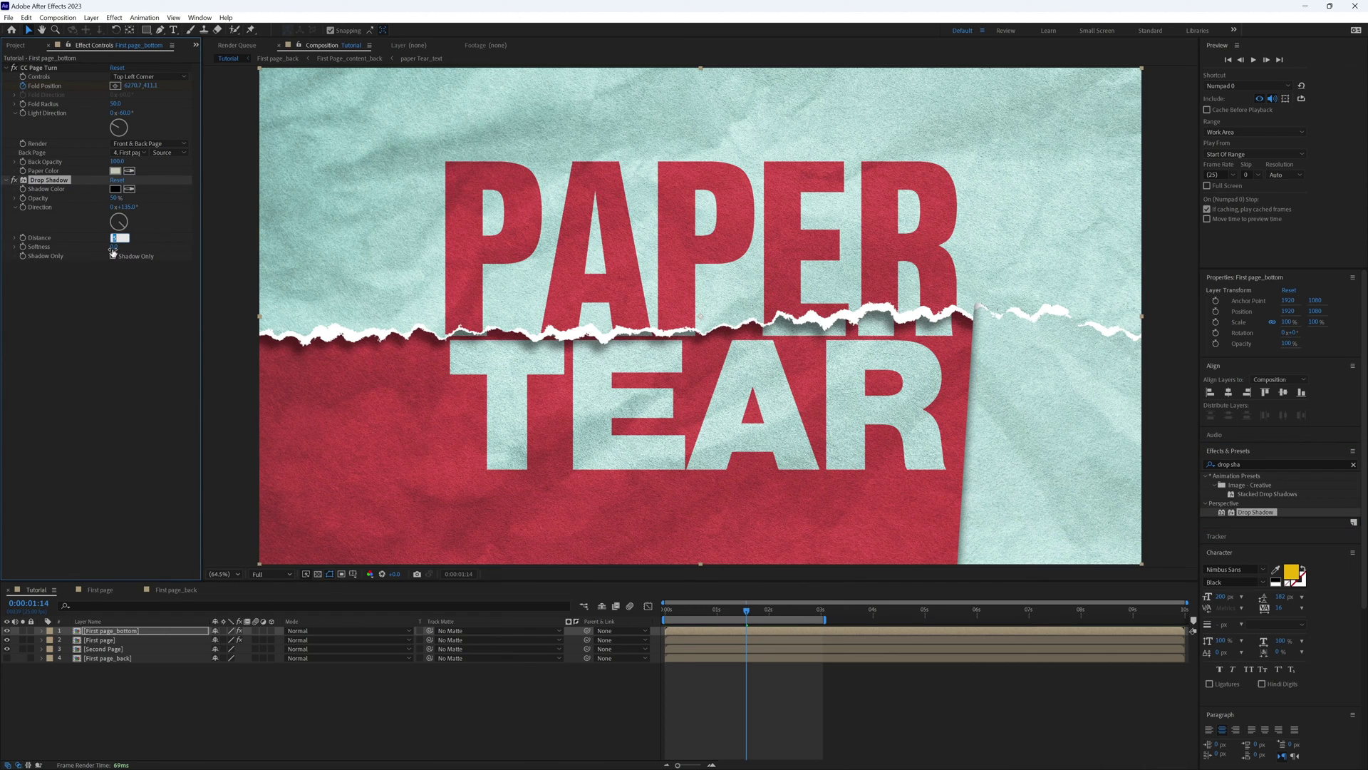
{"action": "type", "text": "225"}
{"action": "key", "text": "Tab"}
{"action": "type", "text": "250"}
{"action": "key", "text": "Return"}
{"action": "left_click_drag", "start_coordinate": [122, 227], "coordinate": [107, 247]}
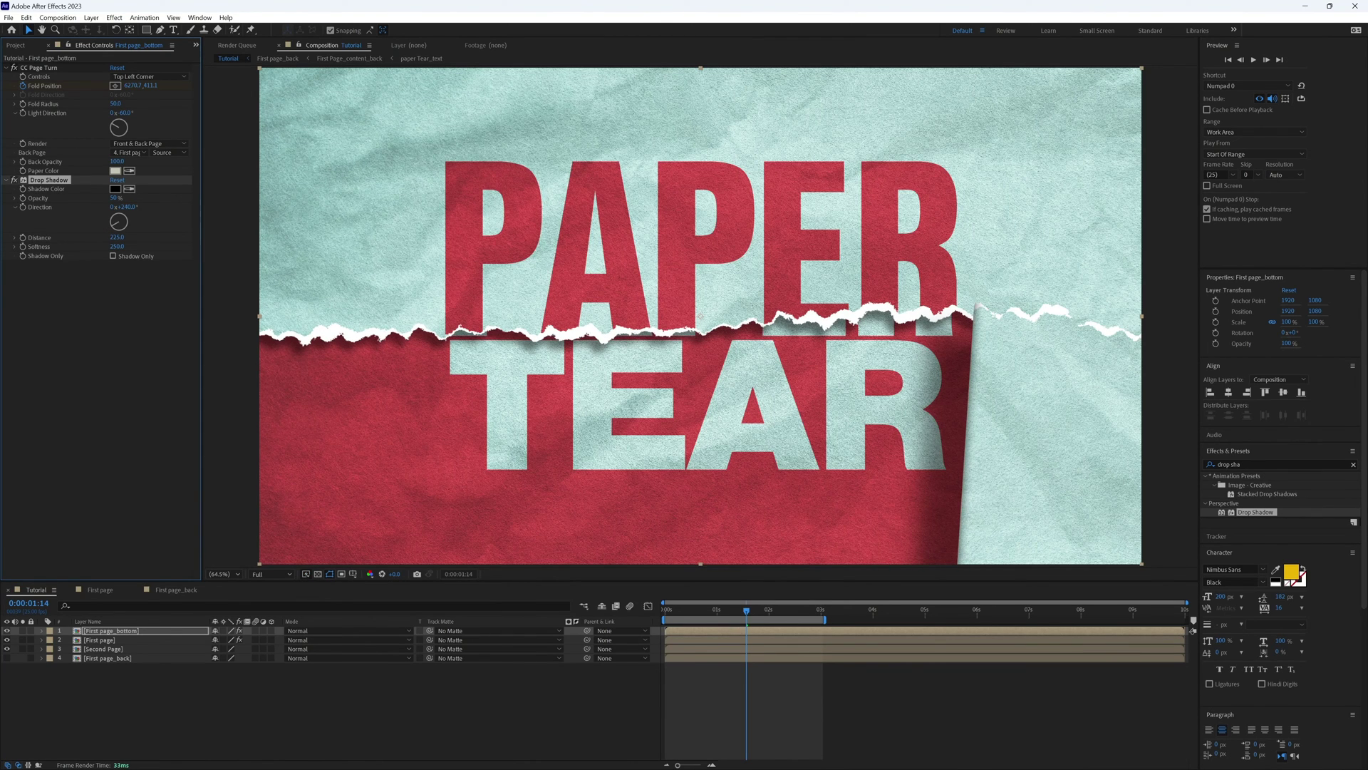
Step: Deselect all layers and play the page-turn preview
{"action": "left_click", "coordinate": [679, 680]}
{"action": "key", "text": "space"}
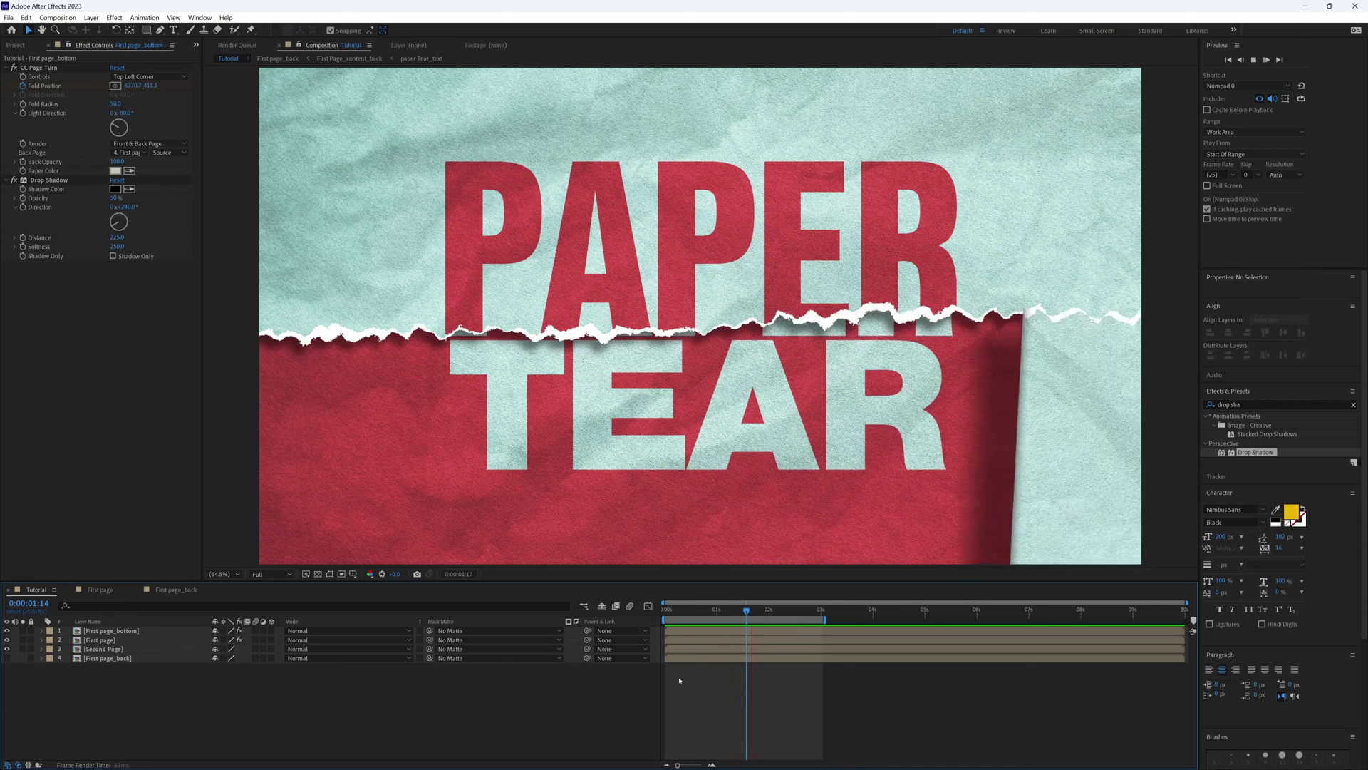